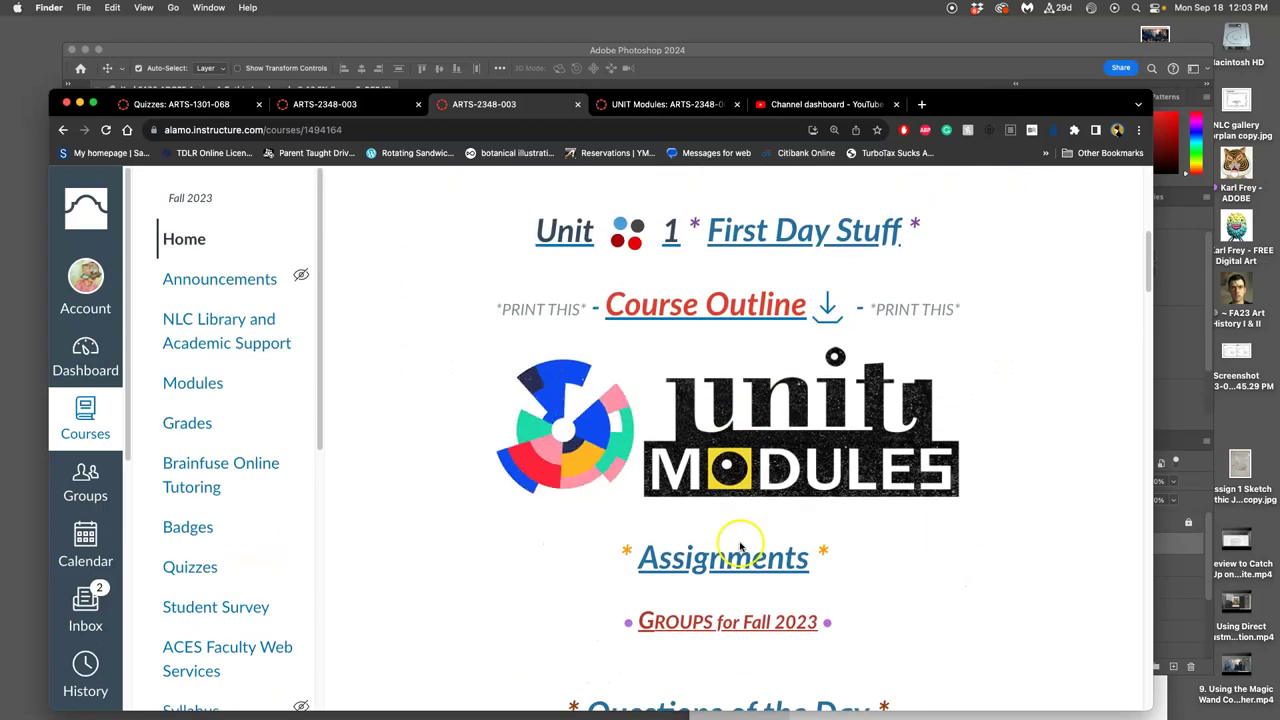
pyautogui.scroll(-1, 743, 540)
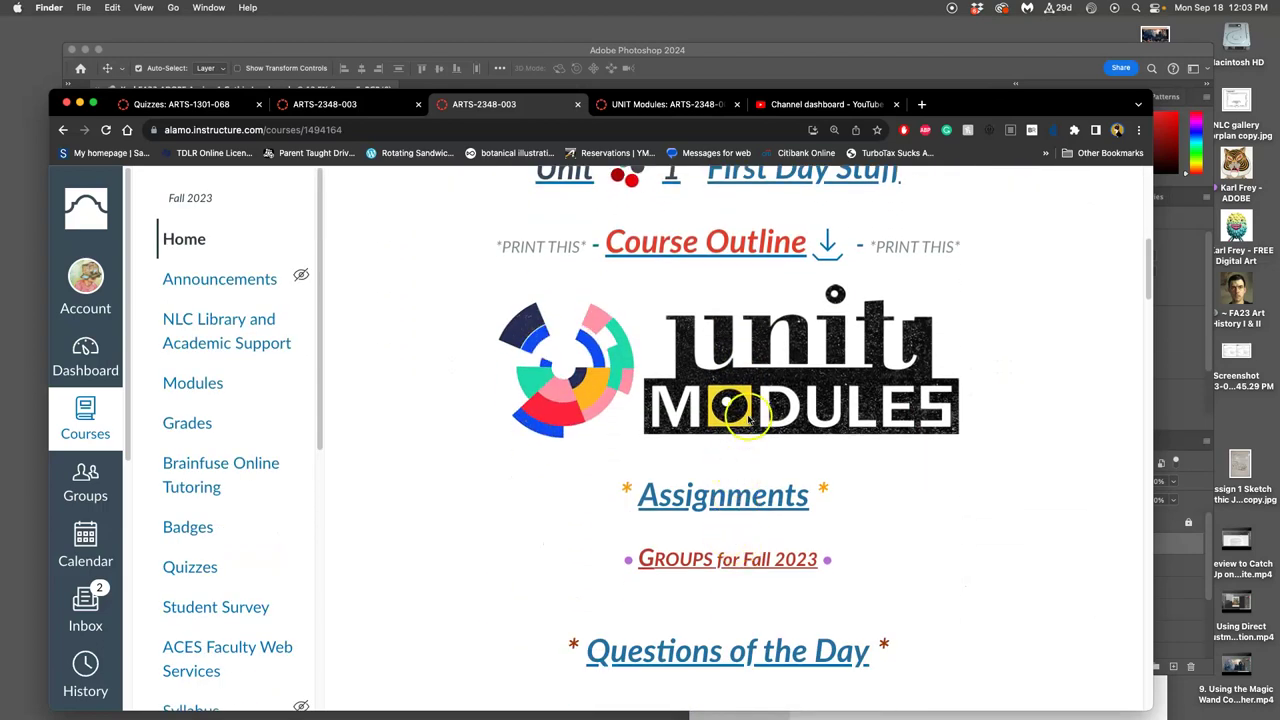
# - Bring the browser forward and open the course's Assignment Sheets page
pyautogui.click(757, 408)
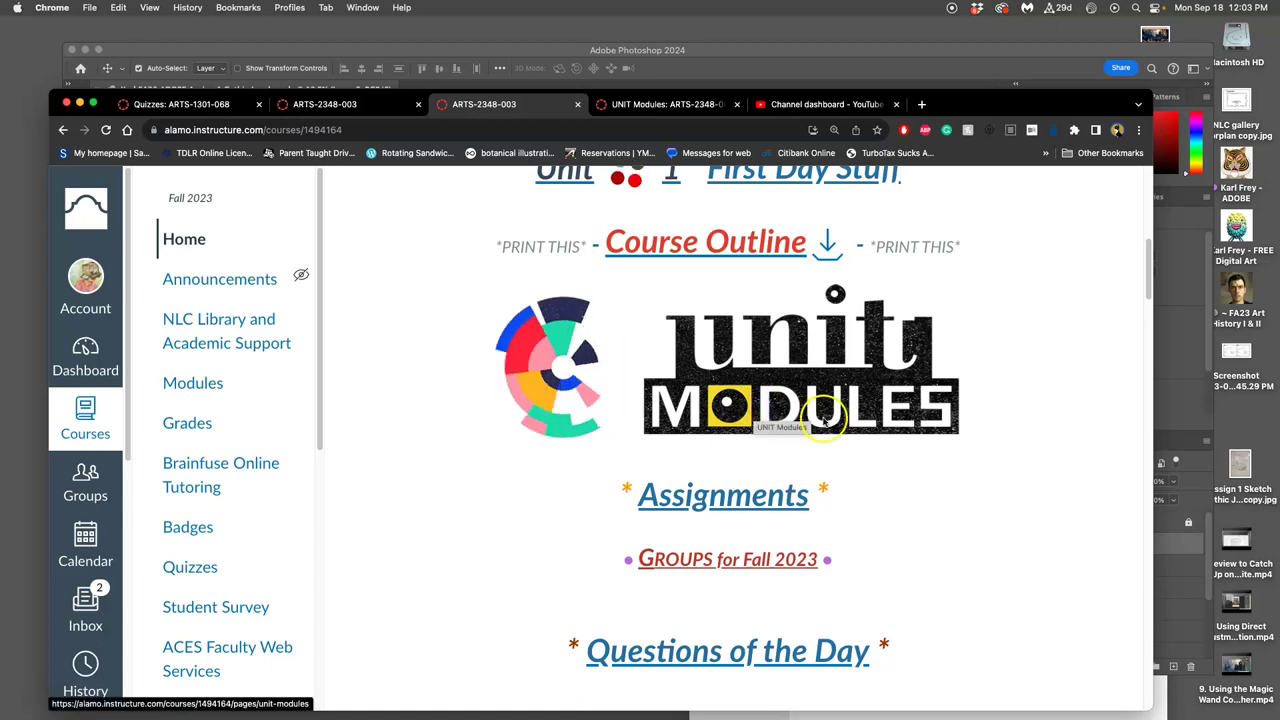
pyautogui.click(728, 437)
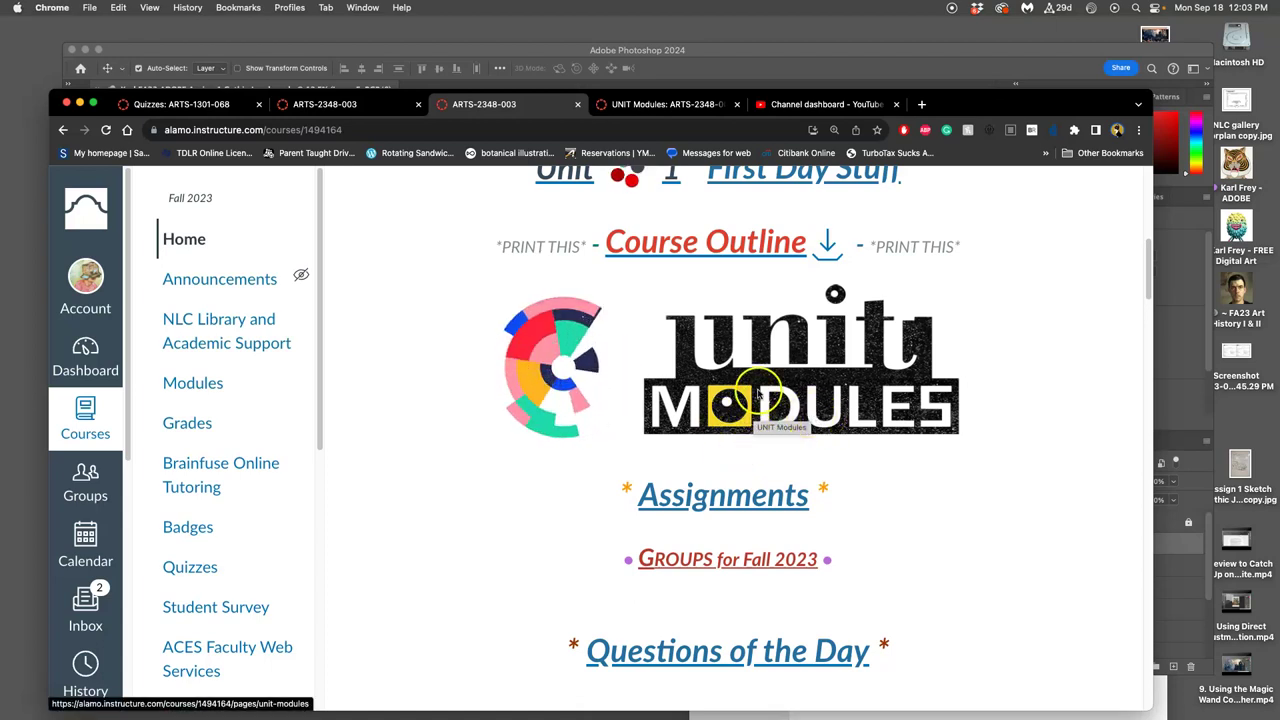
pyautogui.click(731, 508)
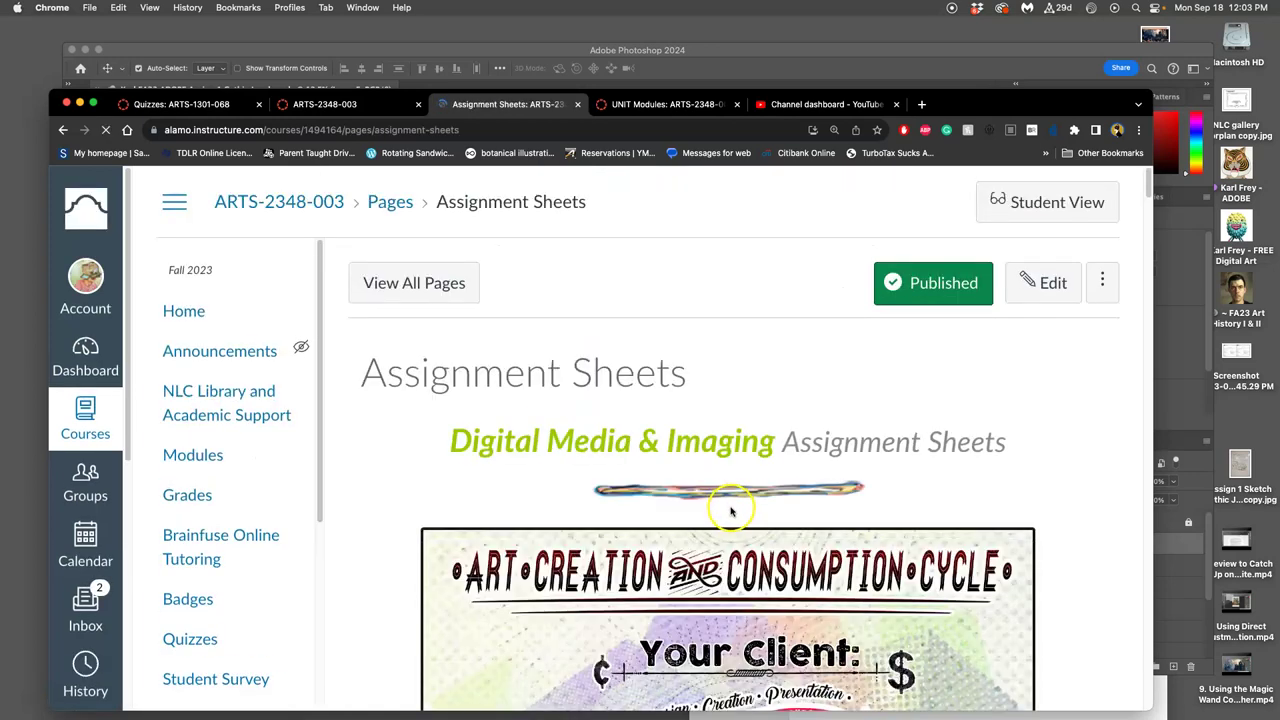
# - Zoom out, then open Assignment #2's 'A Professional Process Exploration in Creature Design' slides
pyautogui.scroll(-10, 731, 512)
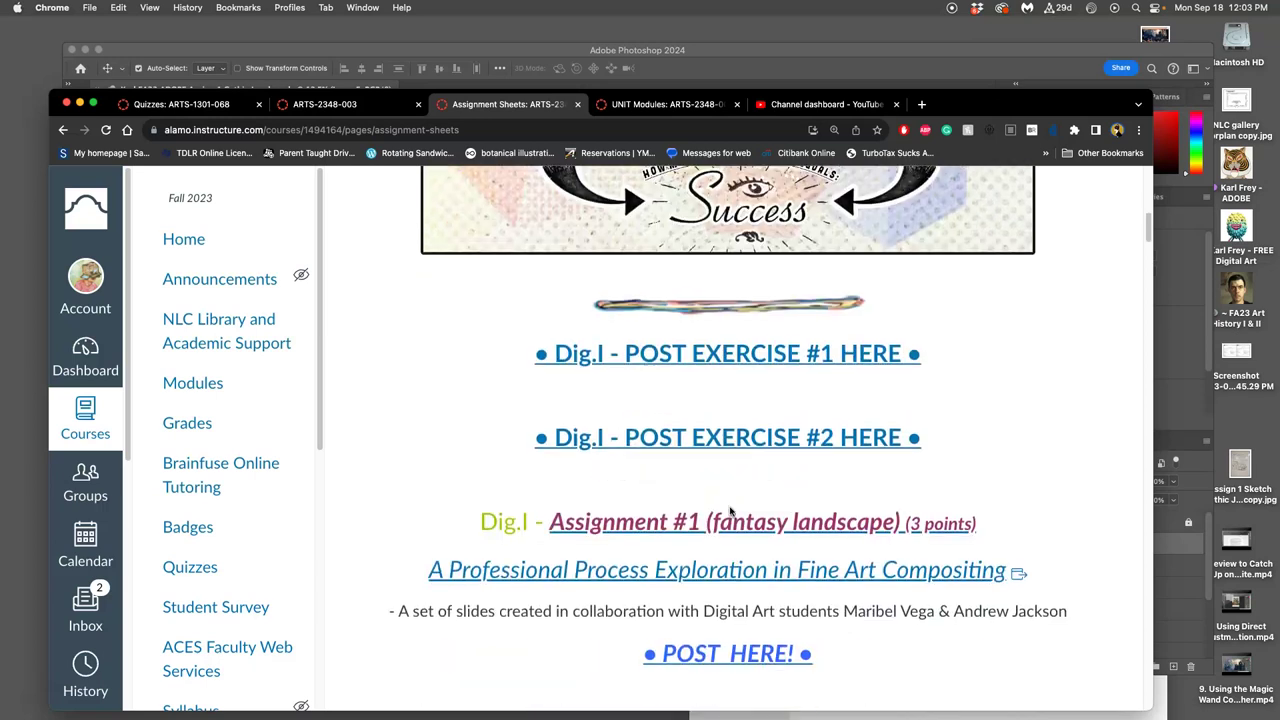
pyautogui.press('super+minus')
pyautogui.press('super+minus')
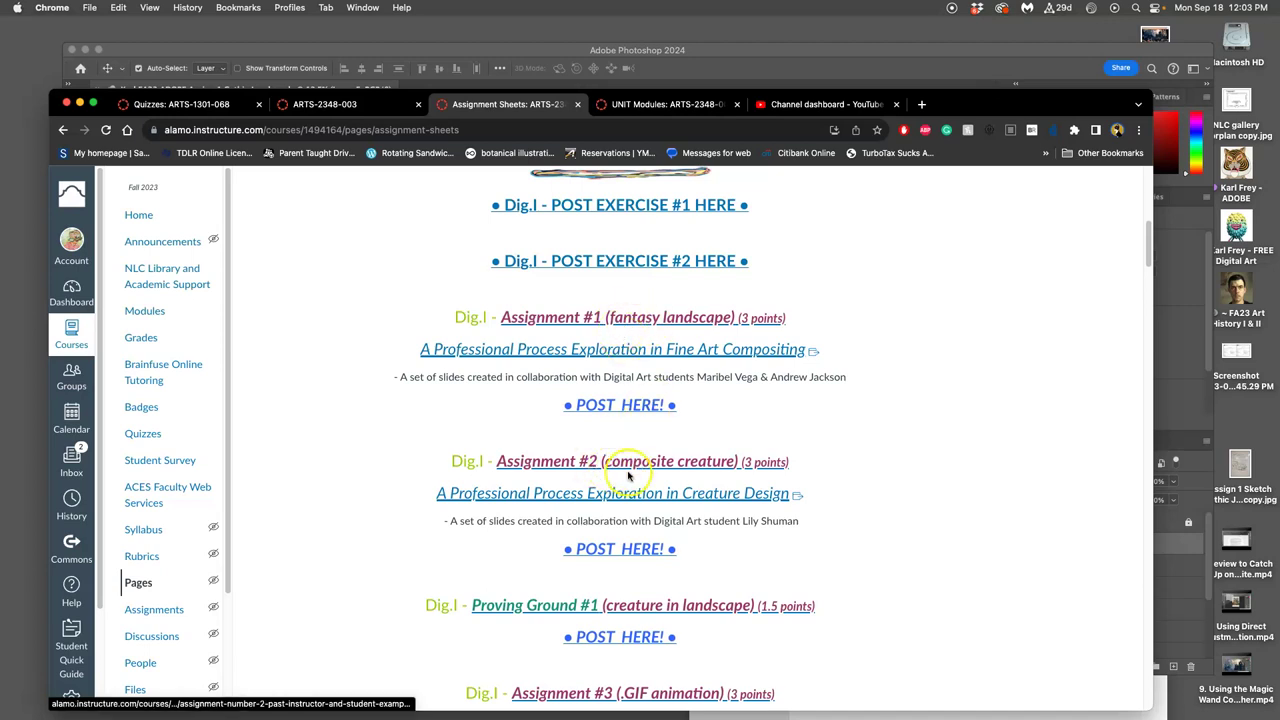
pyautogui.scroll(-2, 628, 476)
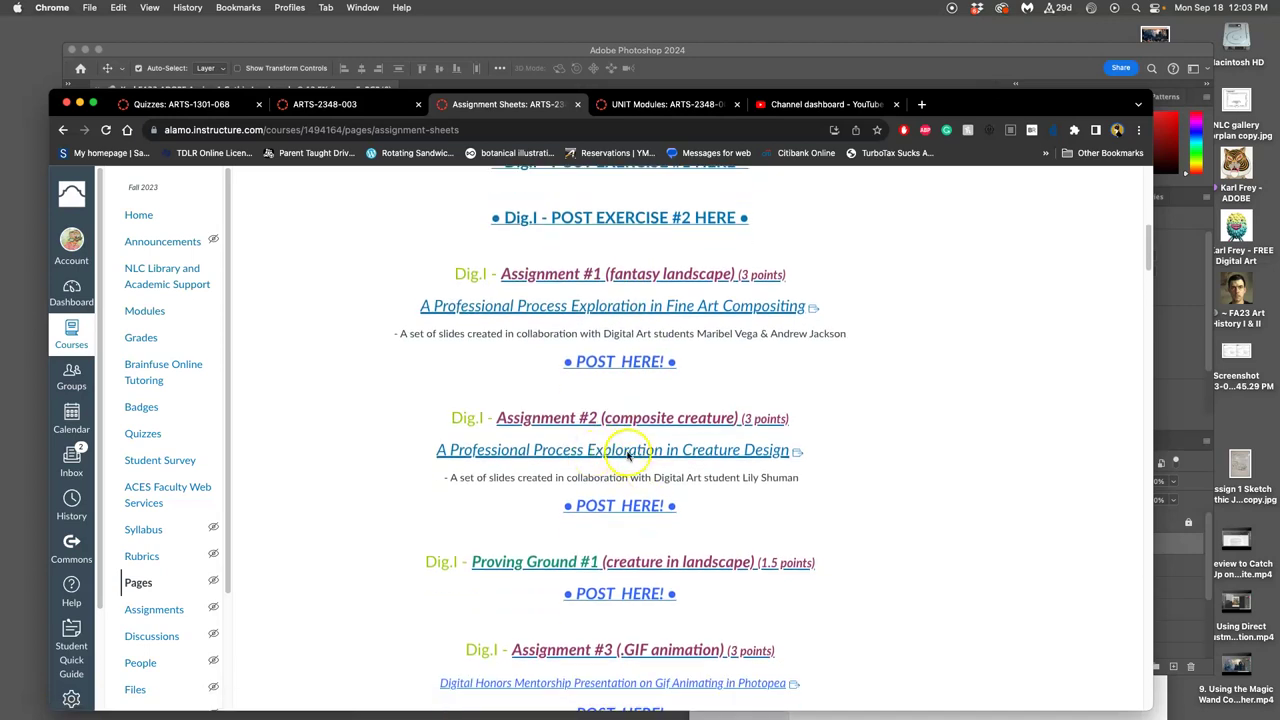
pyautogui.click(780, 452)
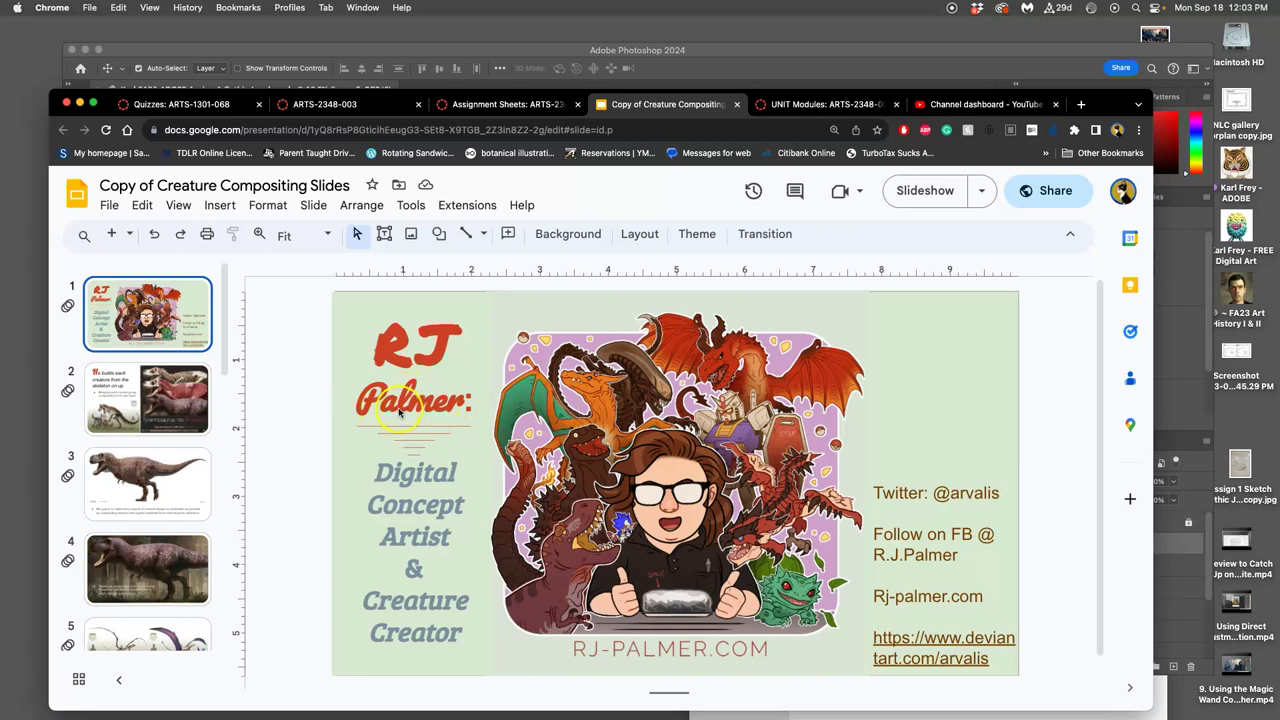
# - Page through slides 2–8, from T-rex anatomy and pterosaur skeletons to the red-and-green dragon
pyautogui.click(178, 403)
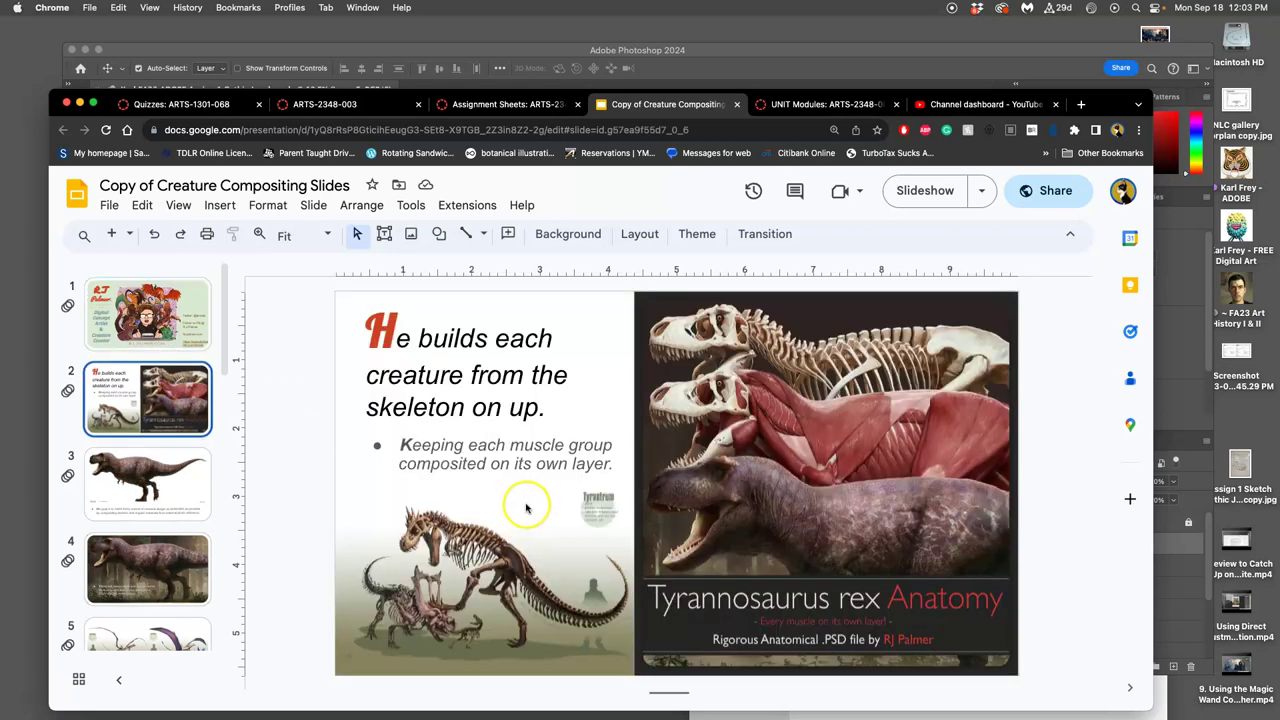
pyautogui.click(155, 483)
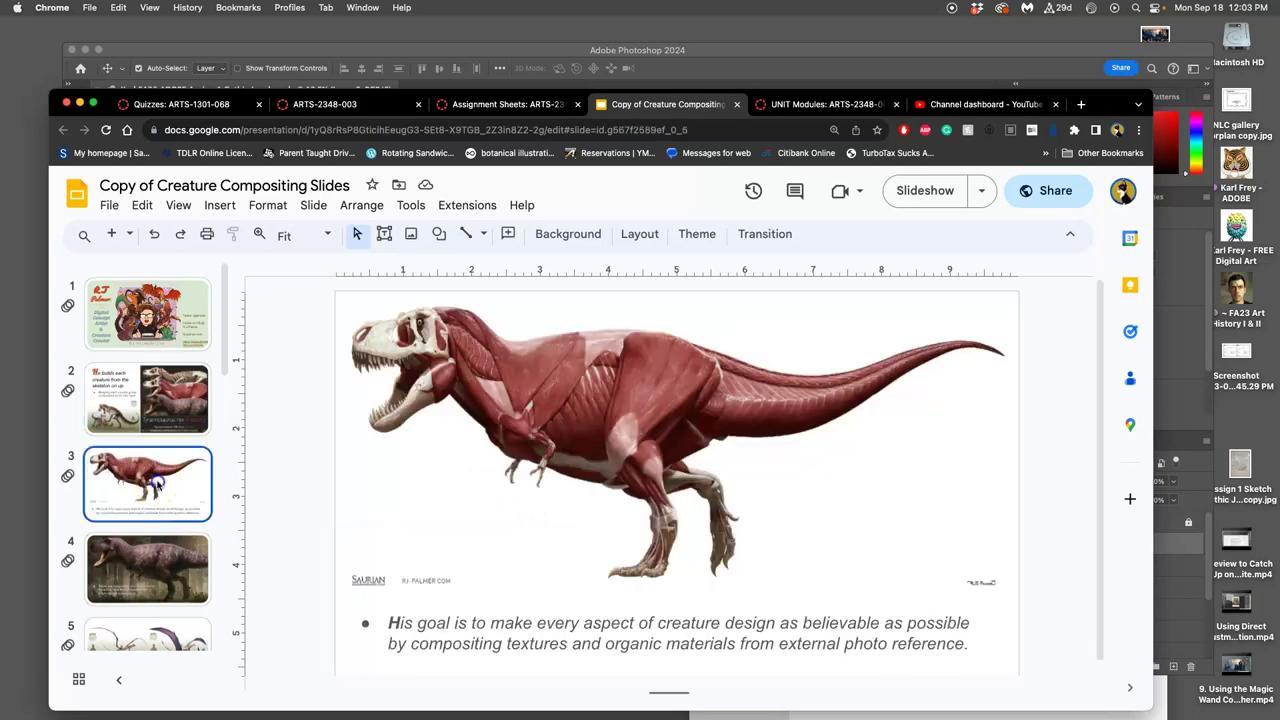
pyautogui.click(149, 553)
pyautogui.scroll(-2, 168, 524)
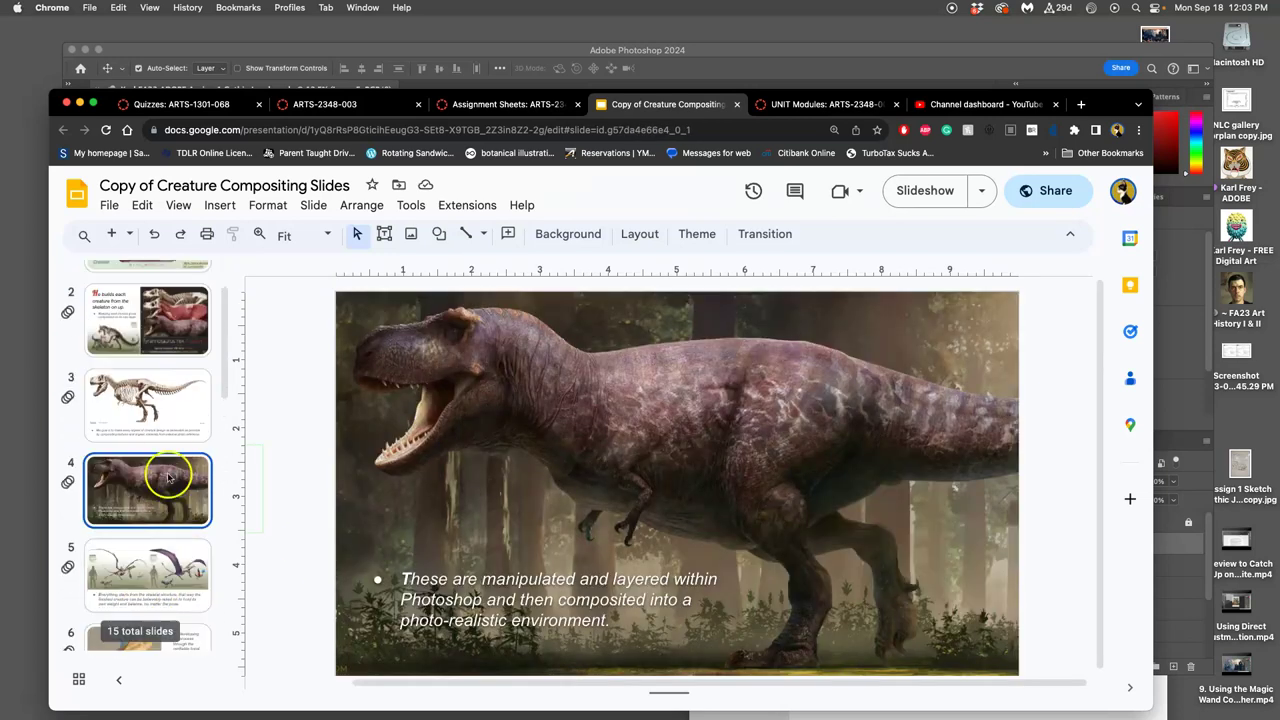
pyautogui.click(160, 420)
pyautogui.click(173, 522)
pyautogui.click(168, 550)
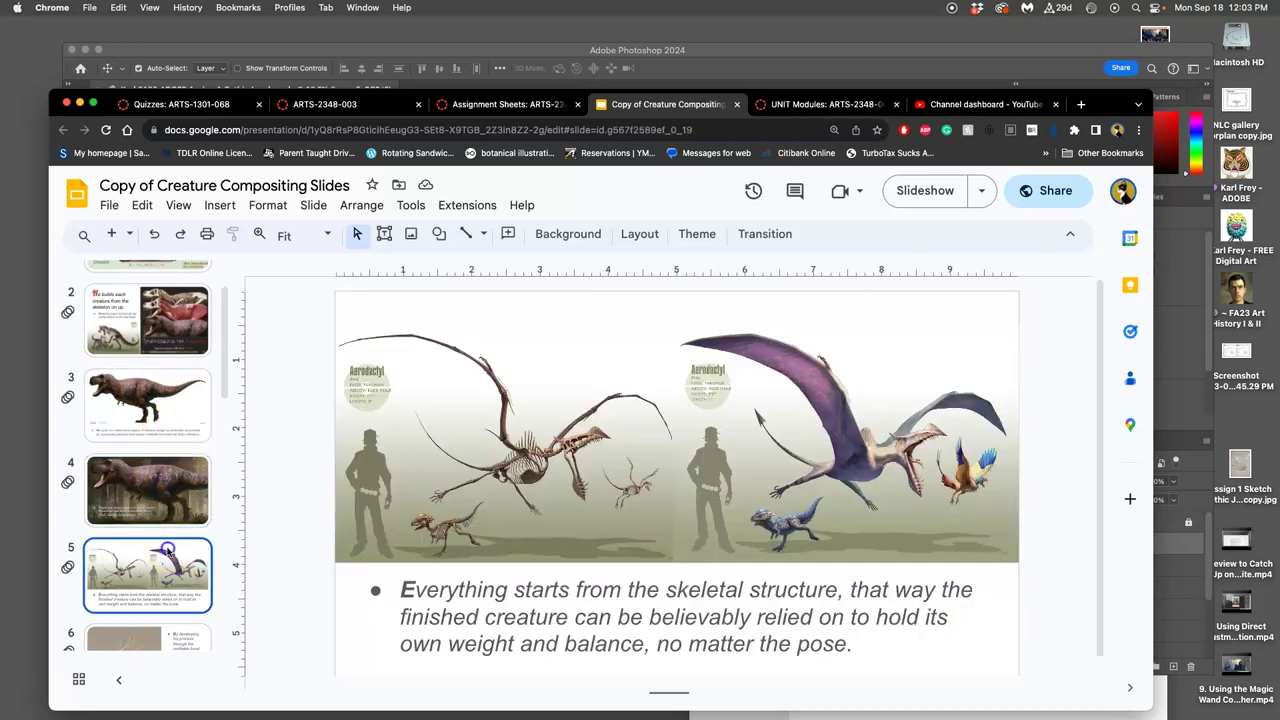
pyautogui.scroll(-5, 180, 546)
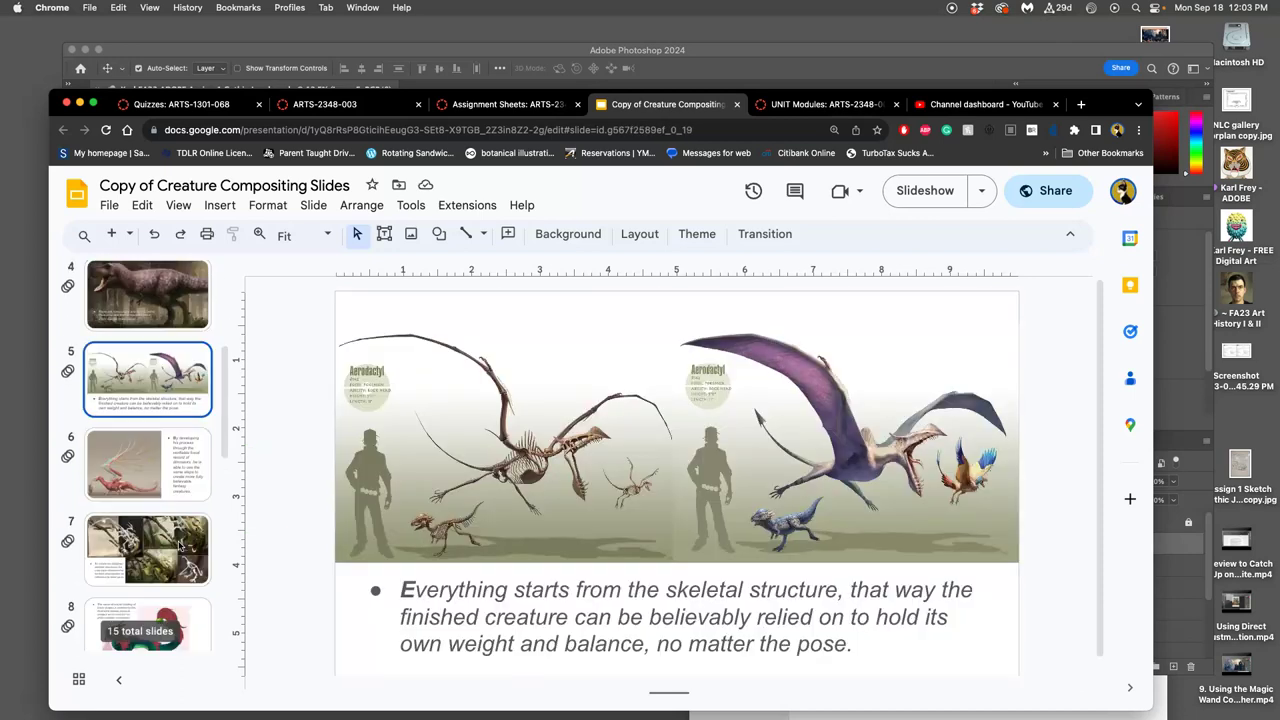
pyautogui.click(165, 485)
pyautogui.click(190, 545)
pyautogui.scroll(-2, 180, 550)
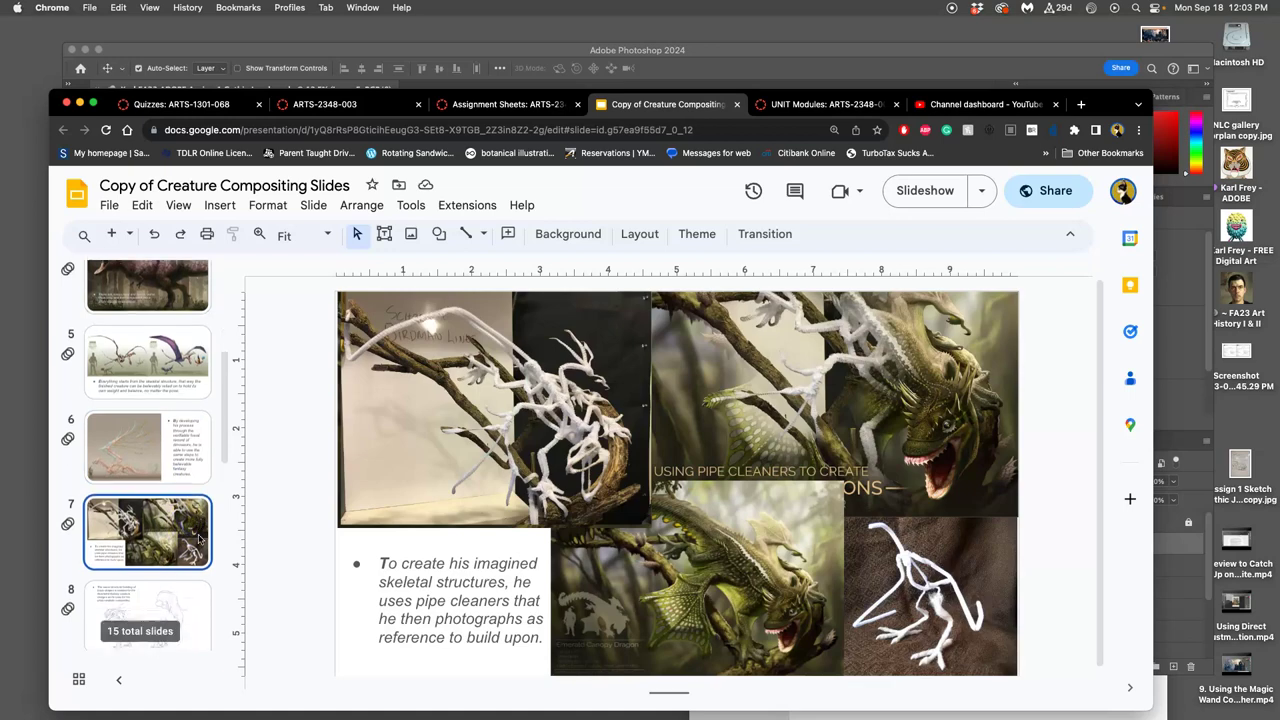
pyautogui.click(180, 550)
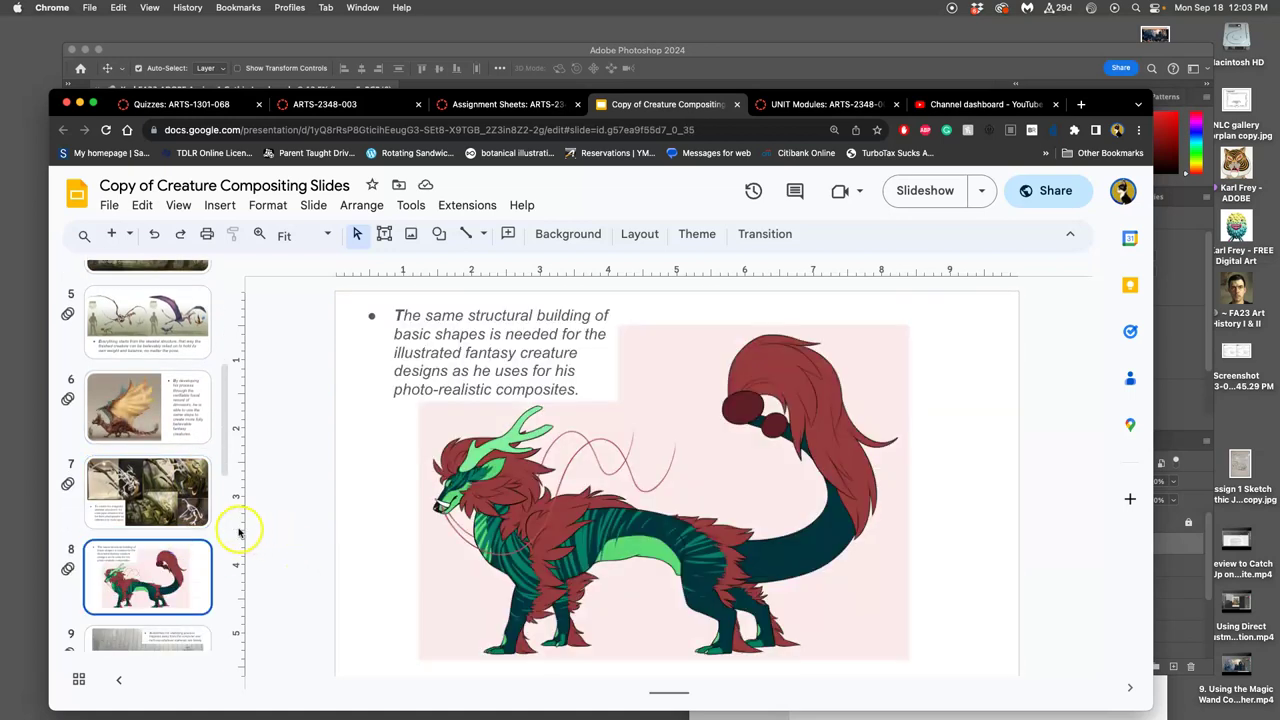
# - Continue through slides 9–13: Pokémon sketches, the Aliens, Bulbasaur, Charizard and Kyogre
pyautogui.scroll(-2, 228, 532)
pyautogui.click(210, 540)
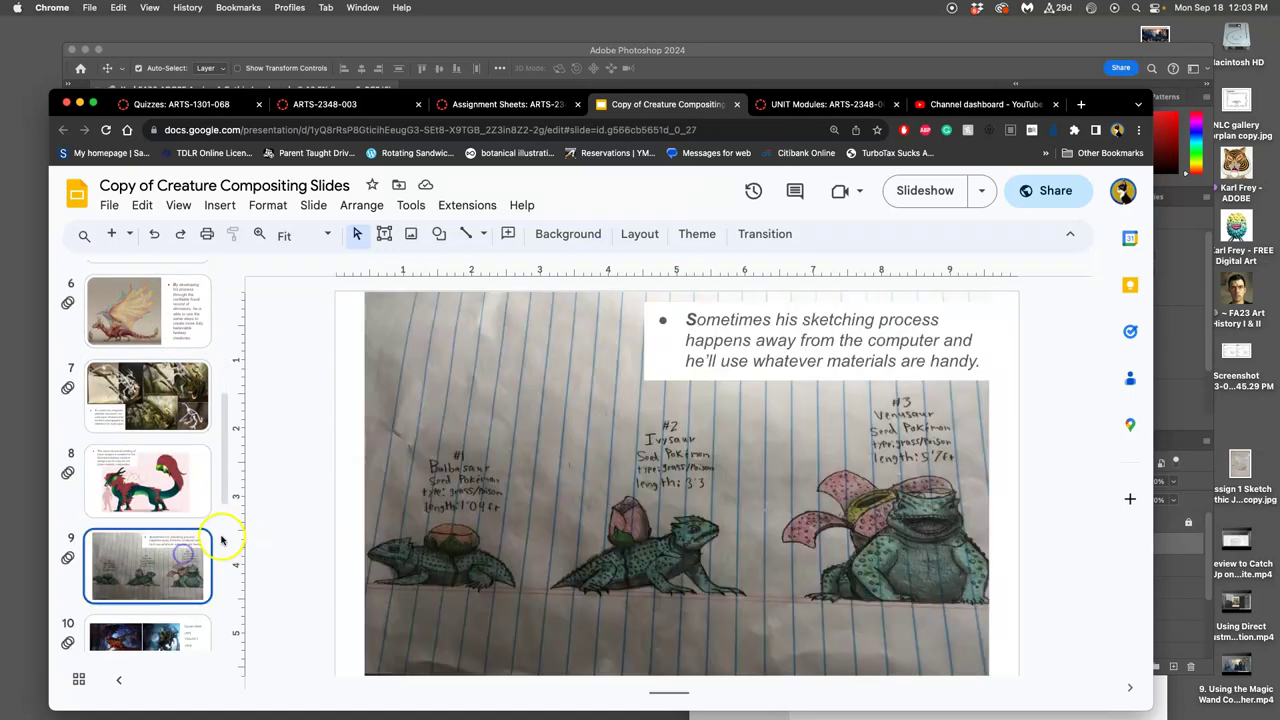
pyautogui.scroll(-3, 219, 538)
pyautogui.click(206, 545)
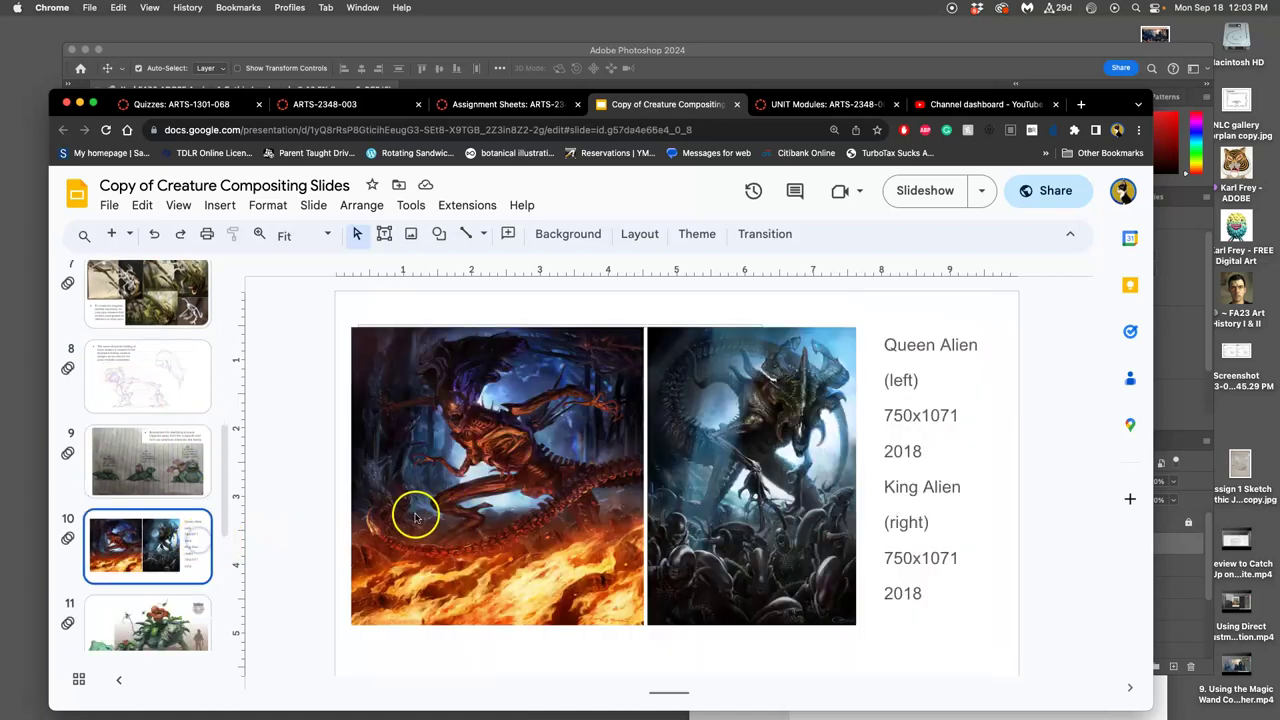
pyautogui.scroll(-3, 200, 540)
pyautogui.click(176, 540)
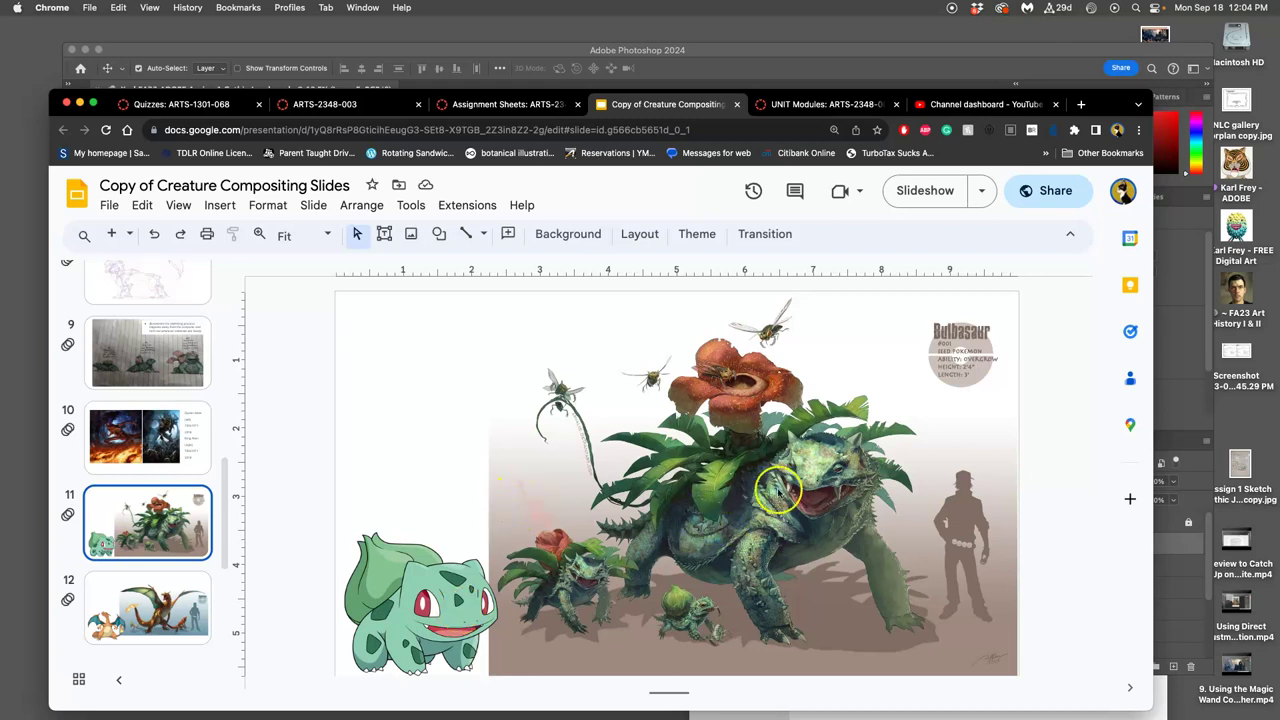
pyautogui.click(130, 605)
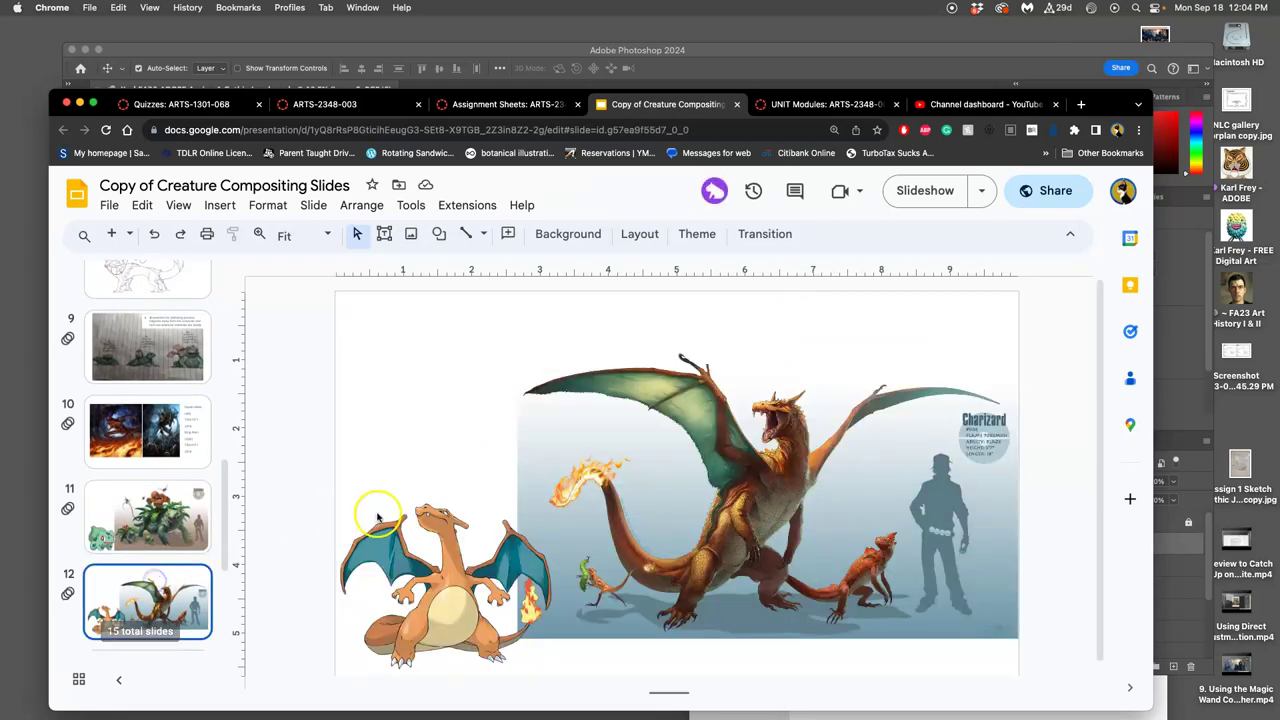
pyautogui.scroll(-3, 150, 530)
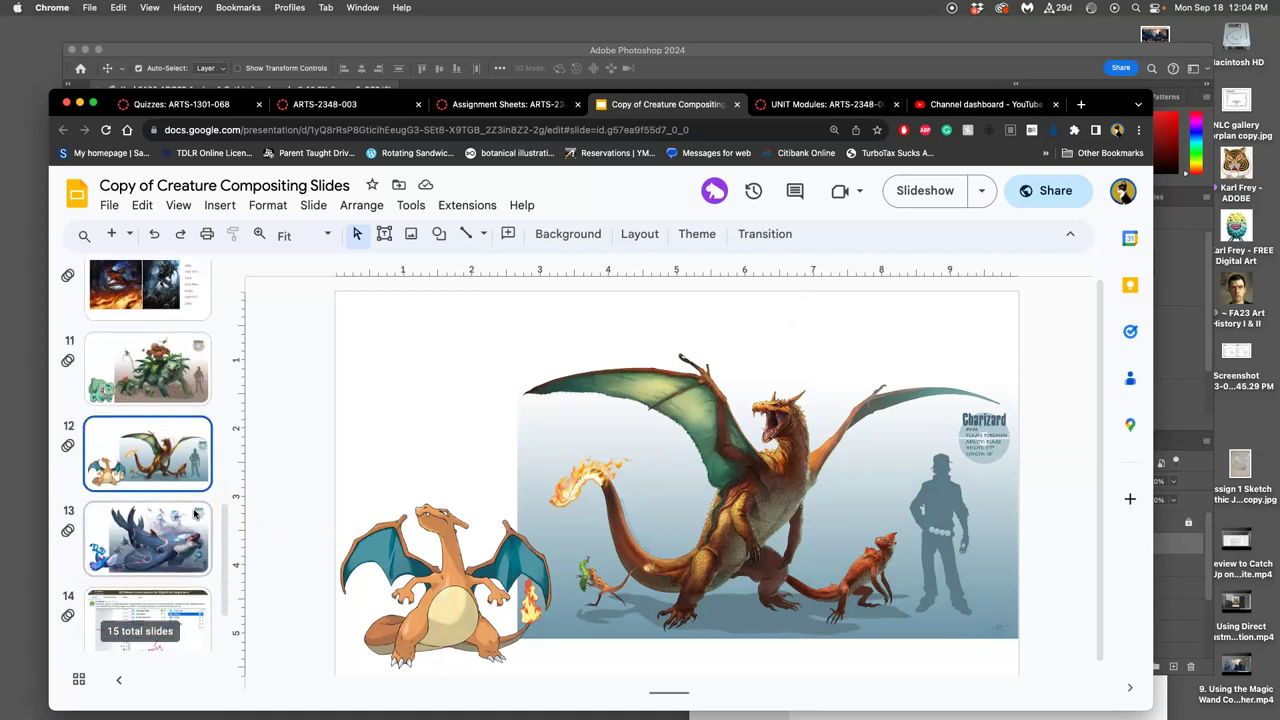
pyautogui.click(174, 543)
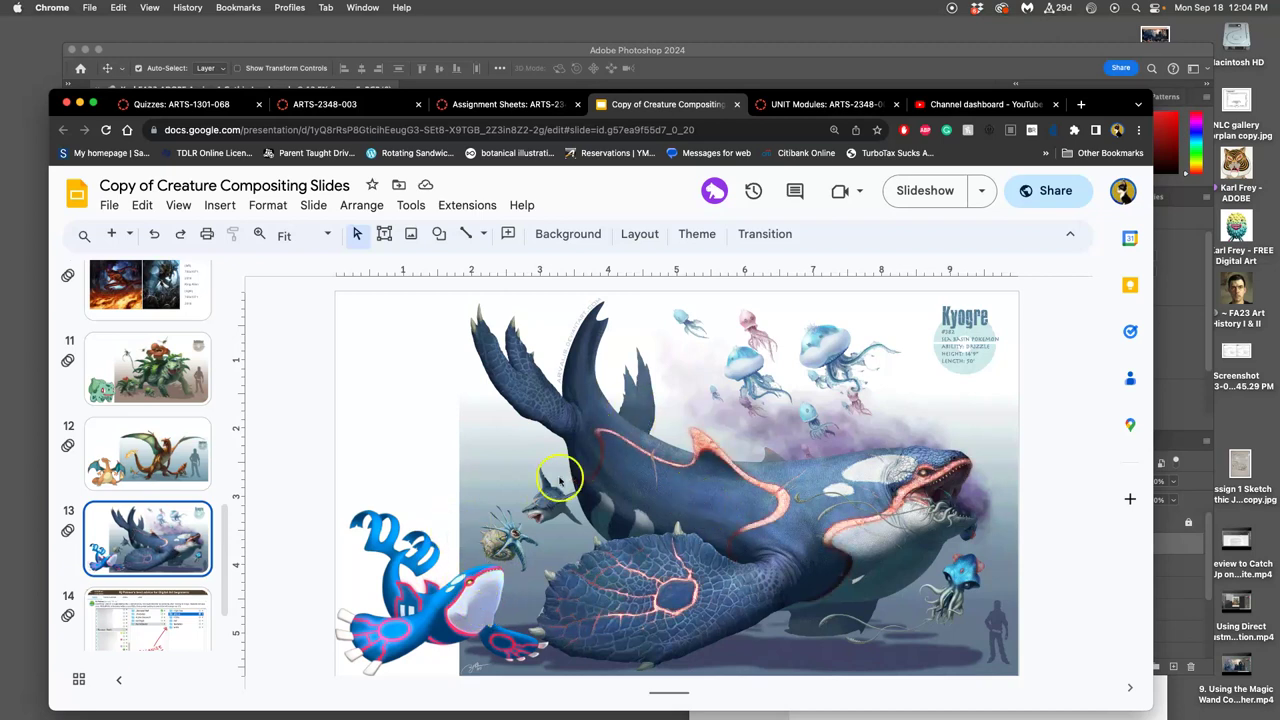
# - View the Detective Pikachu slide, then settle on slide 14's beginner folder advice
pyautogui.scroll(-3, 131, 503)
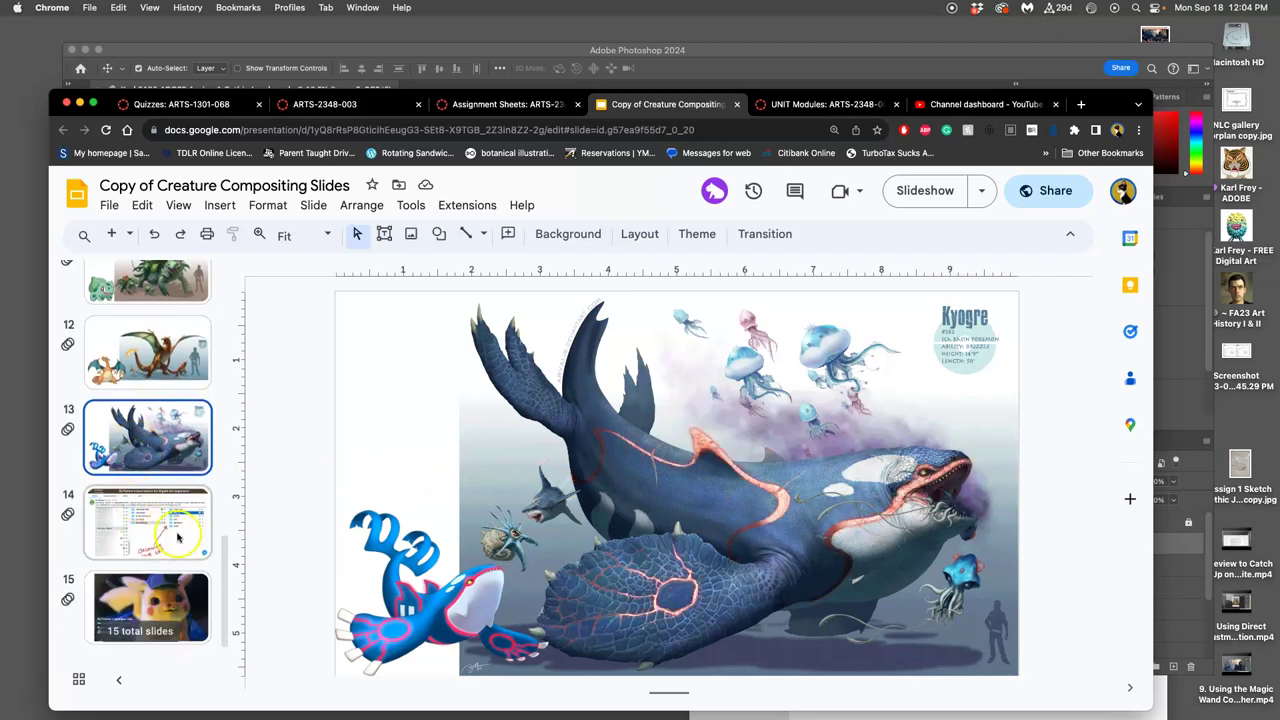
pyautogui.click(178, 592)
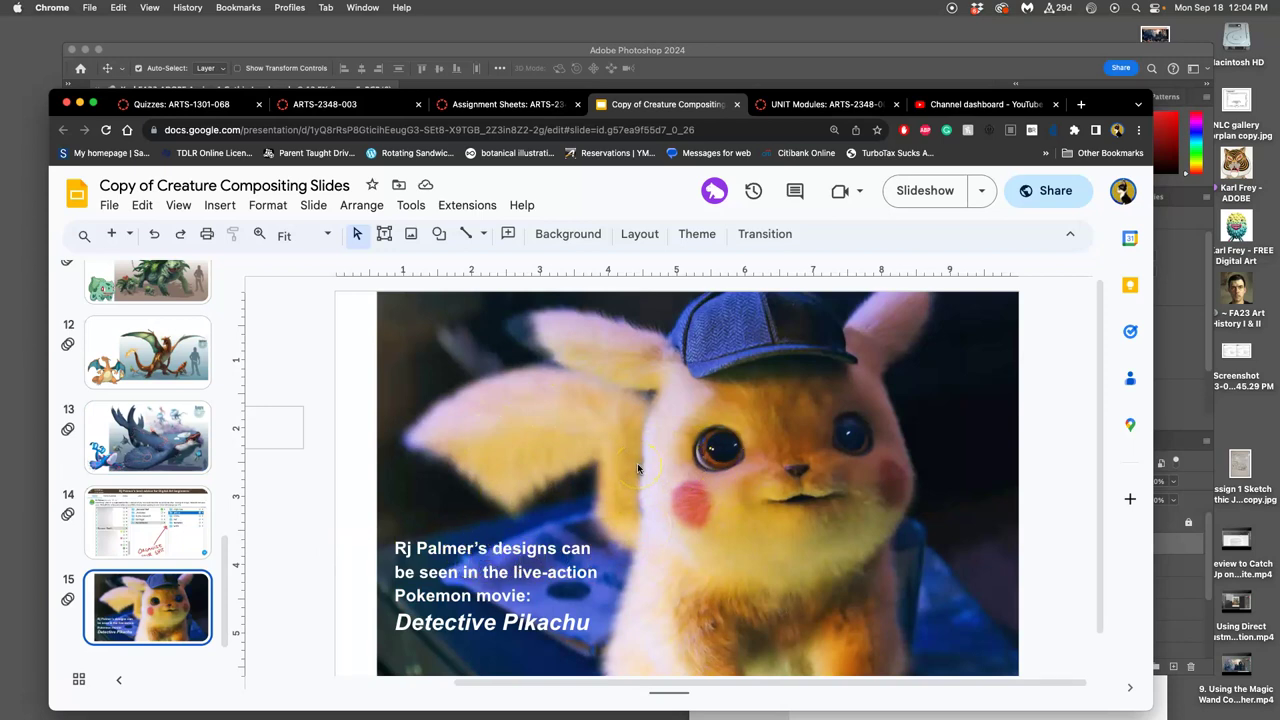
pyautogui.click(181, 513)
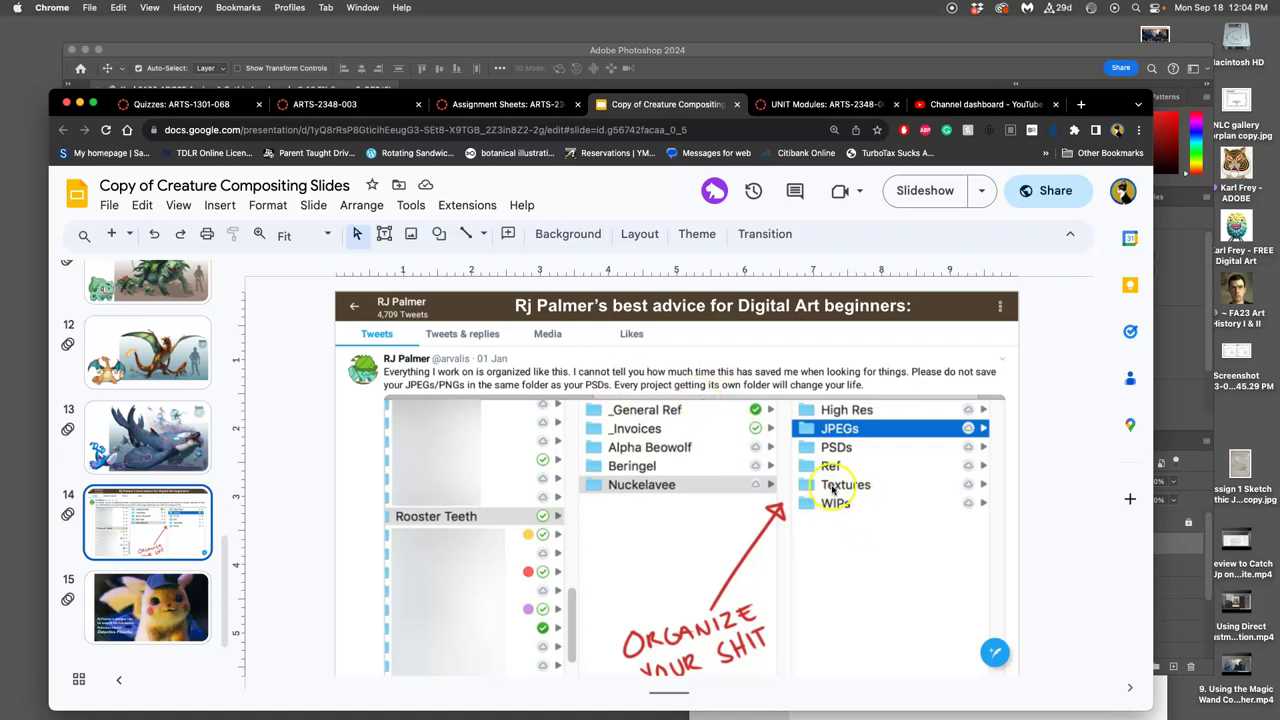
pyautogui.press('Down')
pyautogui.press('Up')
# - Move the sketch image from the desktop into the Adobe course folder's Assign 1 folder
pyautogui.doubleClick(1236, 172)
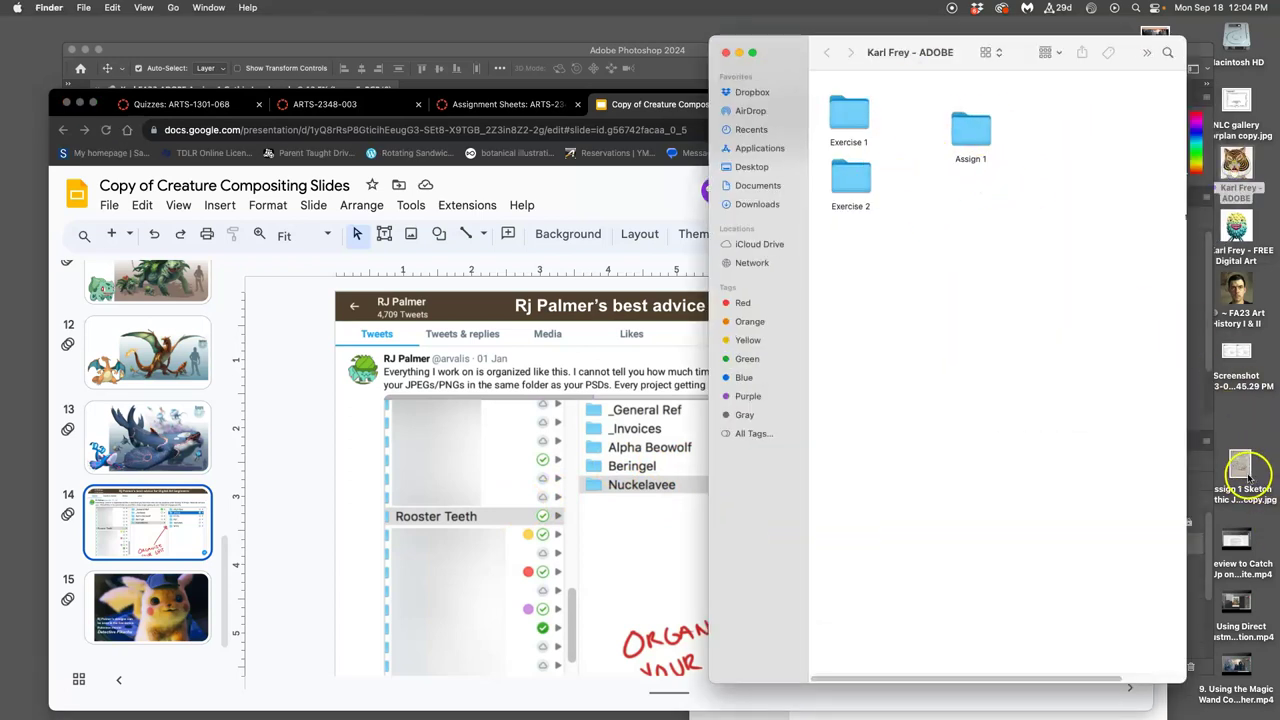
pyautogui.moveTo(1245, 478)
pyautogui.mouseDown()
pyautogui.moveTo(874, 231)
pyautogui.moveTo(917, 254)
pyautogui.moveTo(989, 224)
pyautogui.mouseUp()
pyautogui.press('F11')
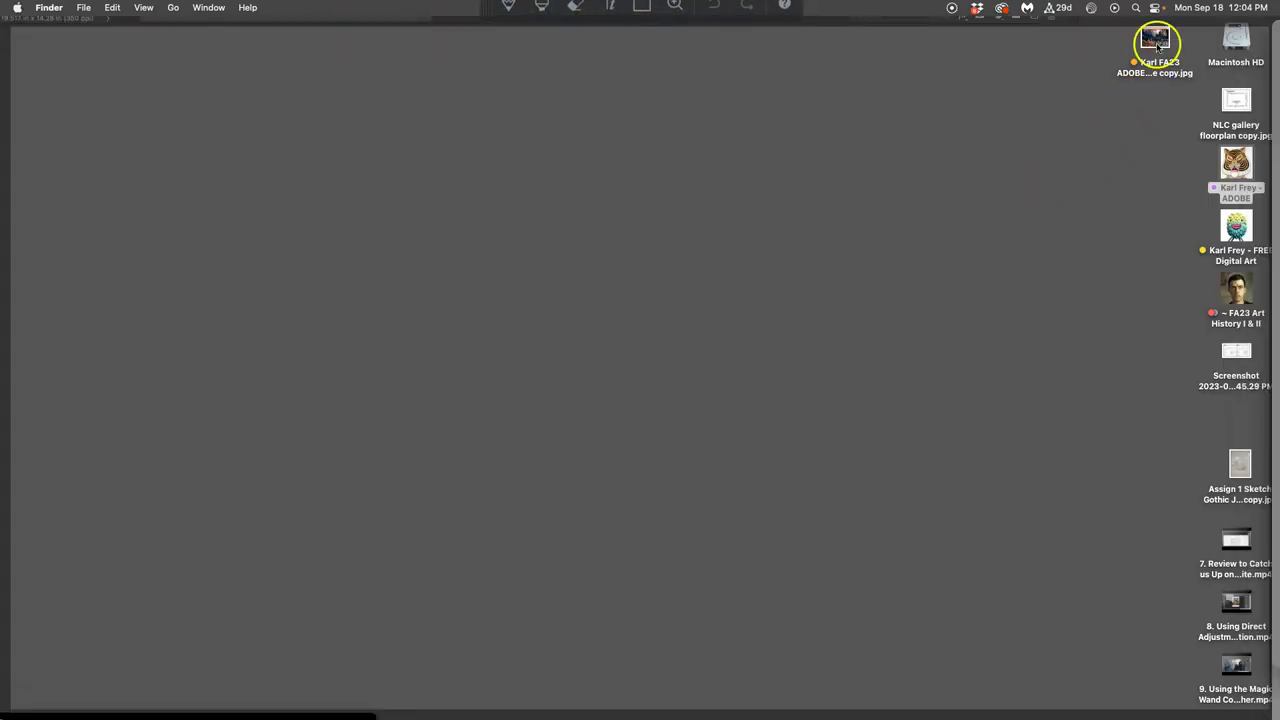
pyautogui.click(1157, 42)
pyautogui.moveTo(1157, 42); pyautogui.dragTo(978, 128)
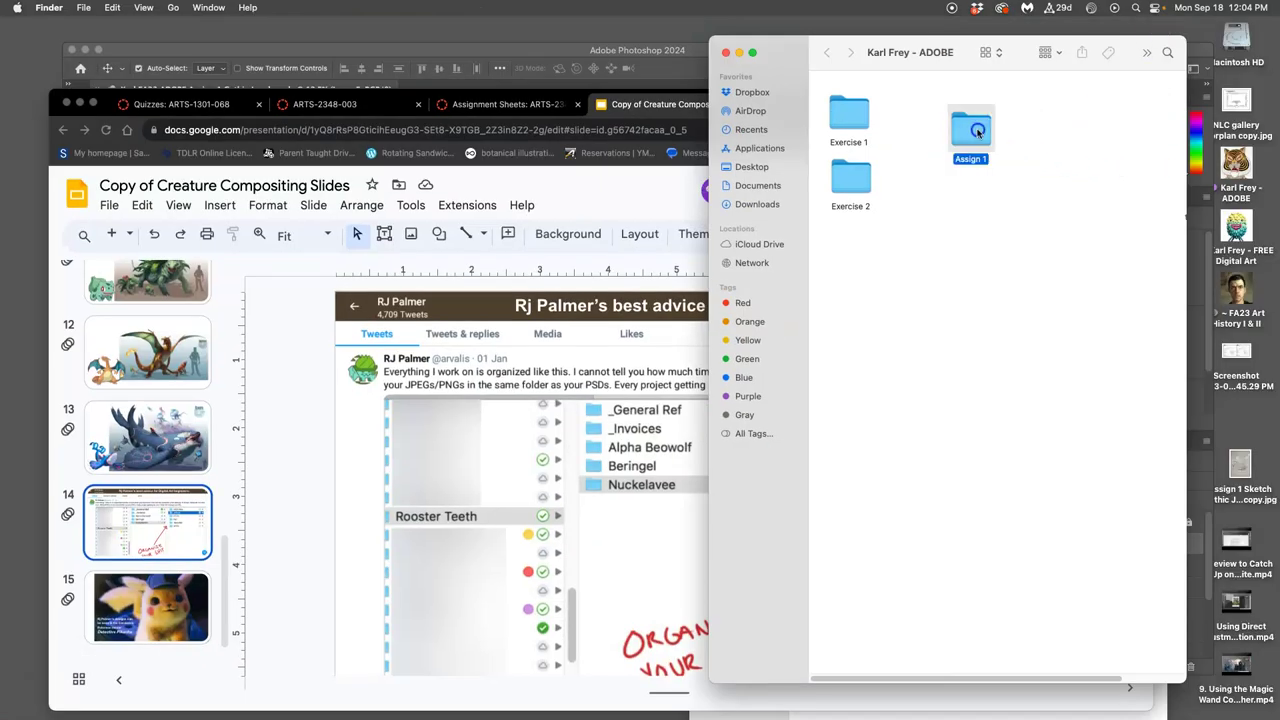
pyautogui.doubleClick(978, 128)
# - Browse Assign 1's references folder and view PINOCCHIOCover.webp
pyautogui.click(997, 90)
pyautogui.doubleClick(928, 197)
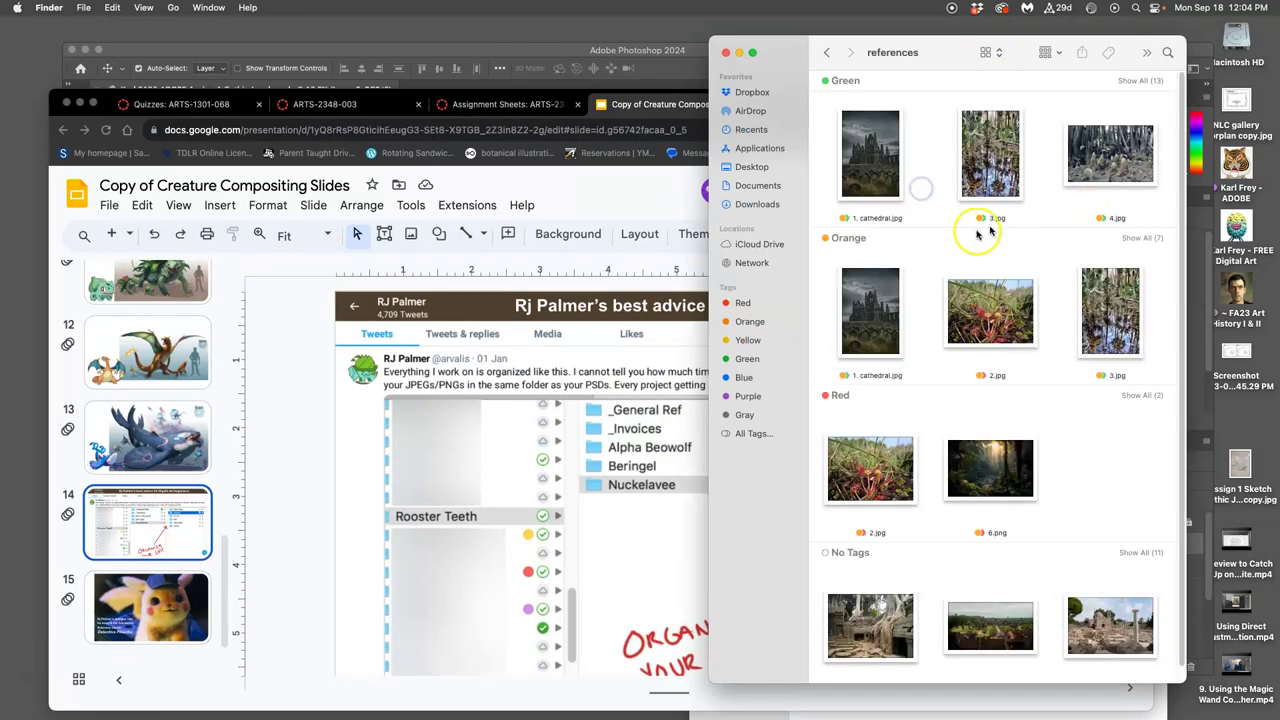
pyautogui.click(826, 53)
pyautogui.doubleClick(851, 105)
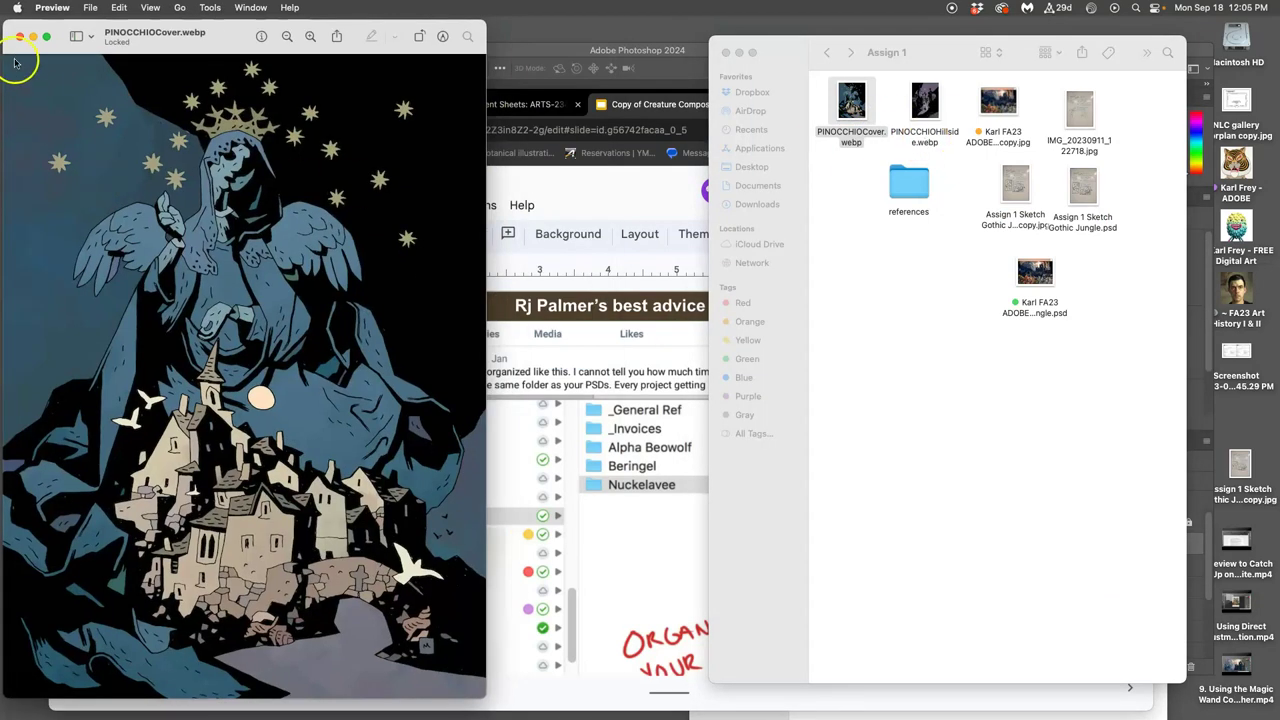
# - Create a new folder named Assign 2 in the course folder
pyautogui.click(18, 40)
pyautogui.click(834, 240)
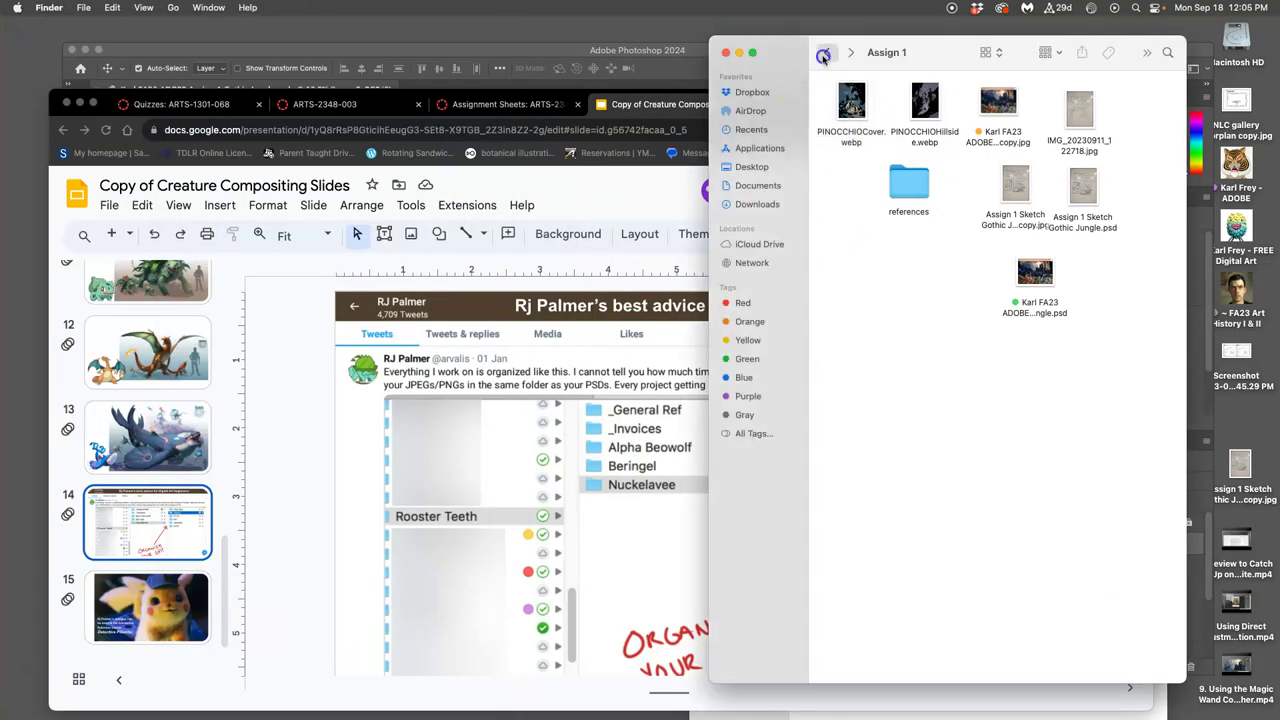
pyautogui.click(826, 53)
pyautogui.rightClick(967, 278)
pyautogui.click(990, 280)
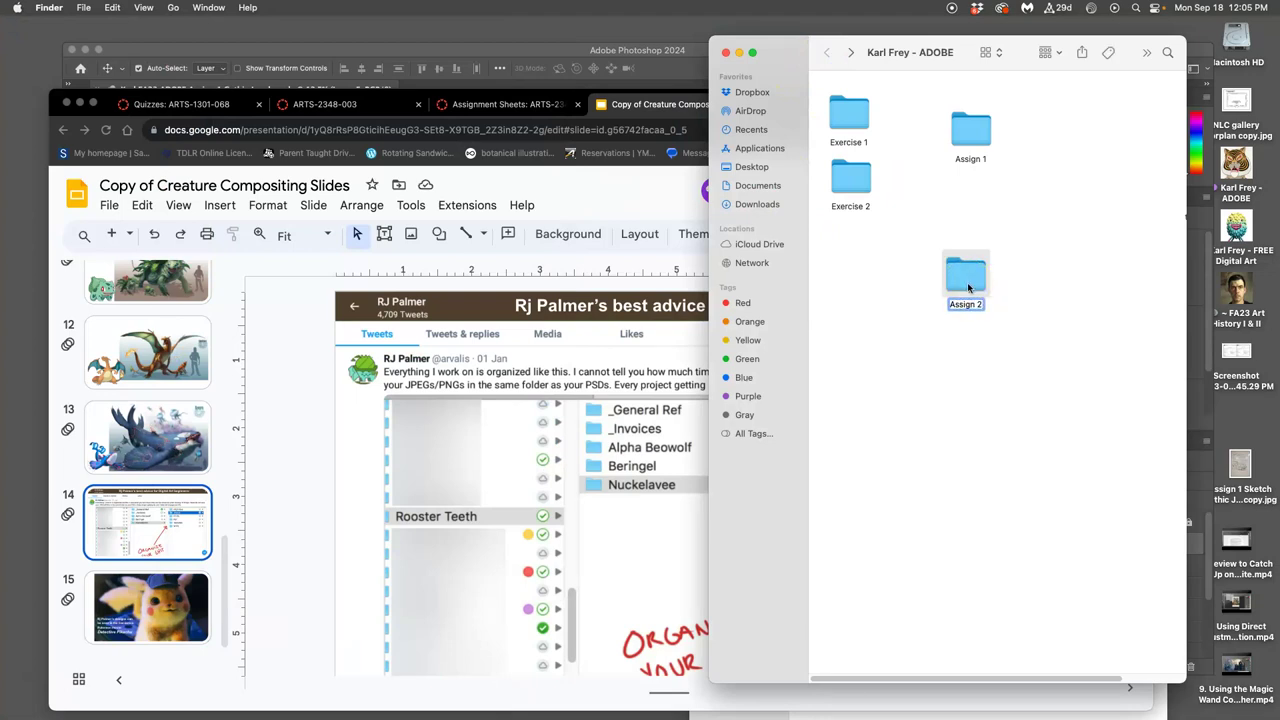
pyautogui.click(1003, 290)
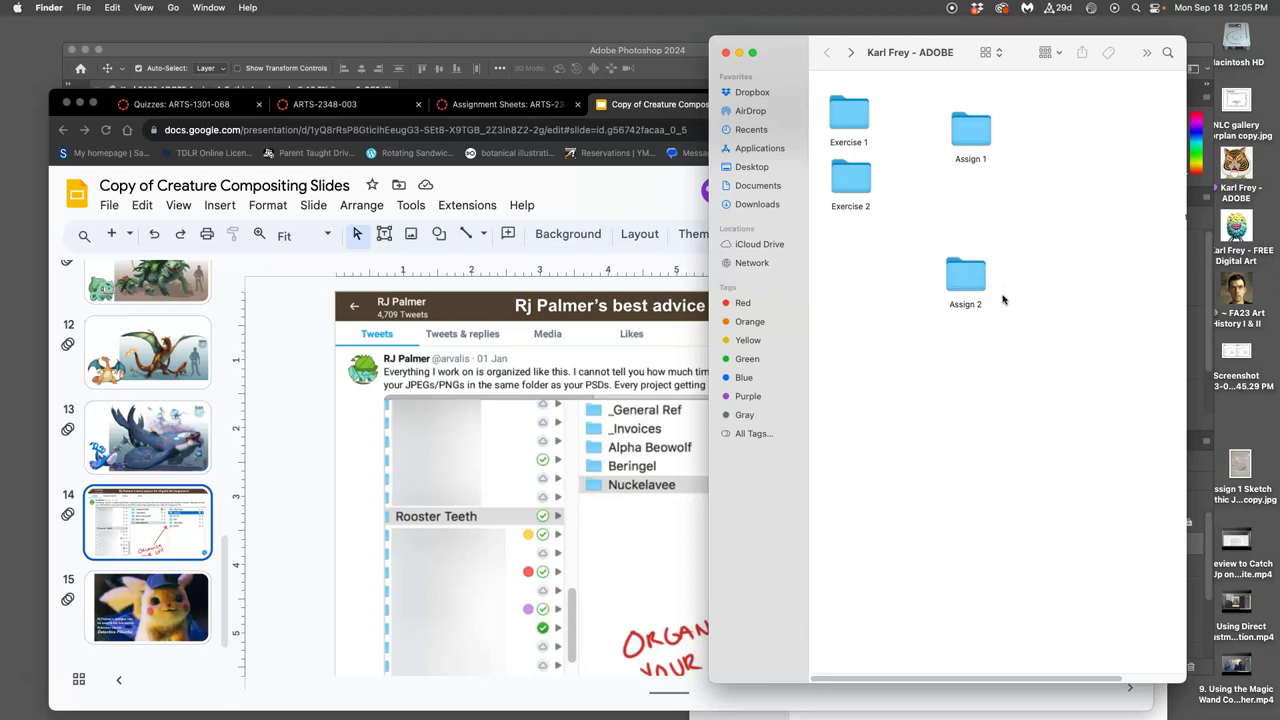
# - Arrange Assign 2 among the other course folders and return to the Google Slides window
pyautogui.doubleClick(968, 128)
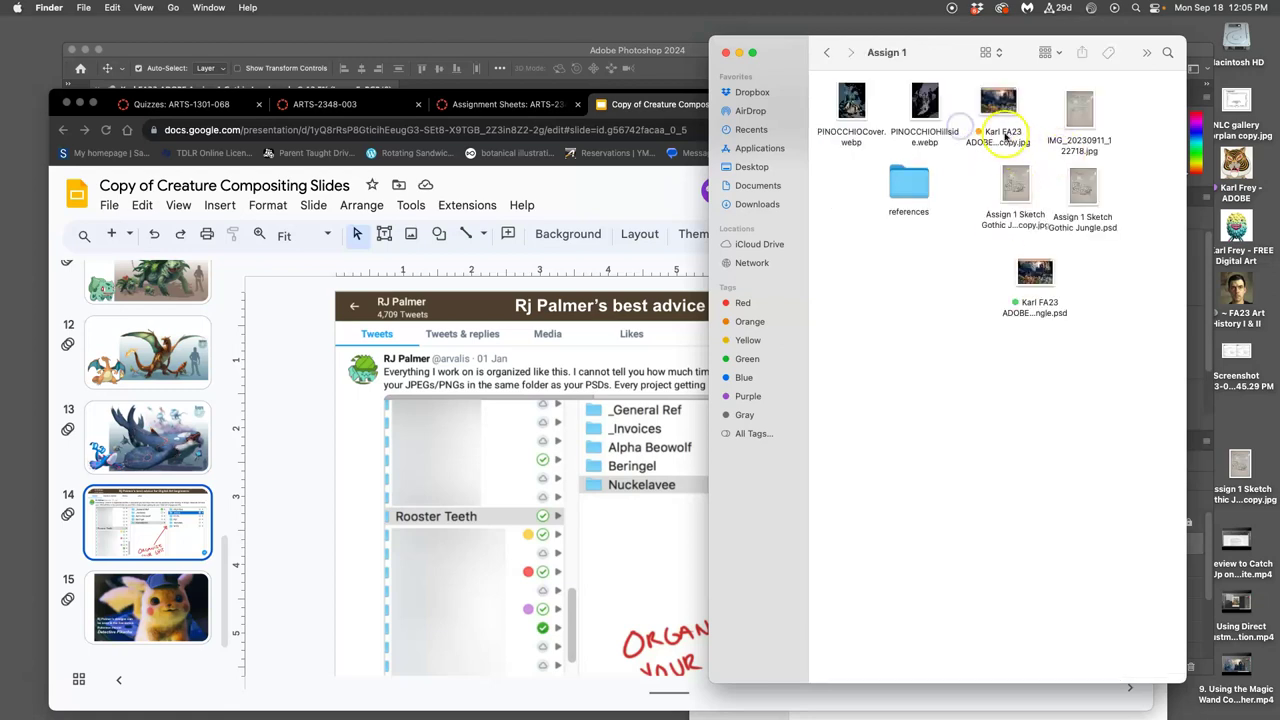
pyautogui.click(823, 62)
pyautogui.moveTo(966, 275); pyautogui.dragTo(973, 195)
pyautogui.click(610, 294)
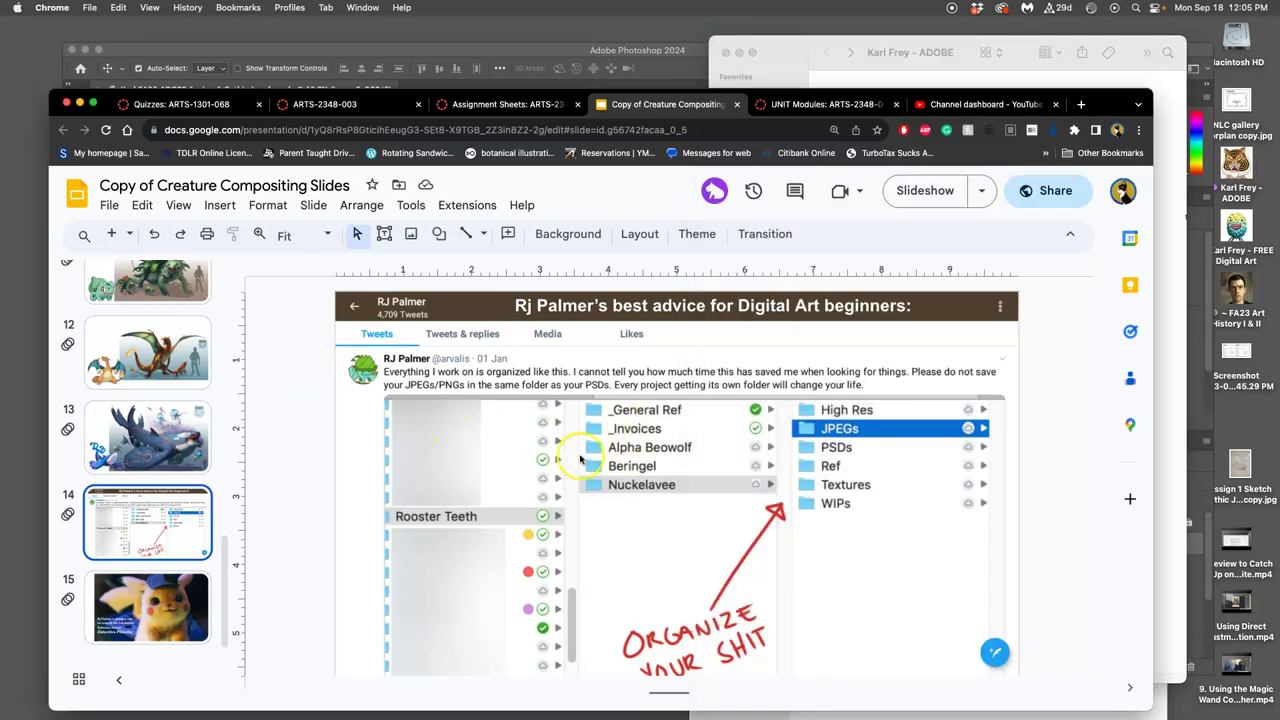
# - From Assignment Sheets, go via course Home and UNIT Modules to Unit 5: Creature Concept Design
pyautogui.click(537, 107)
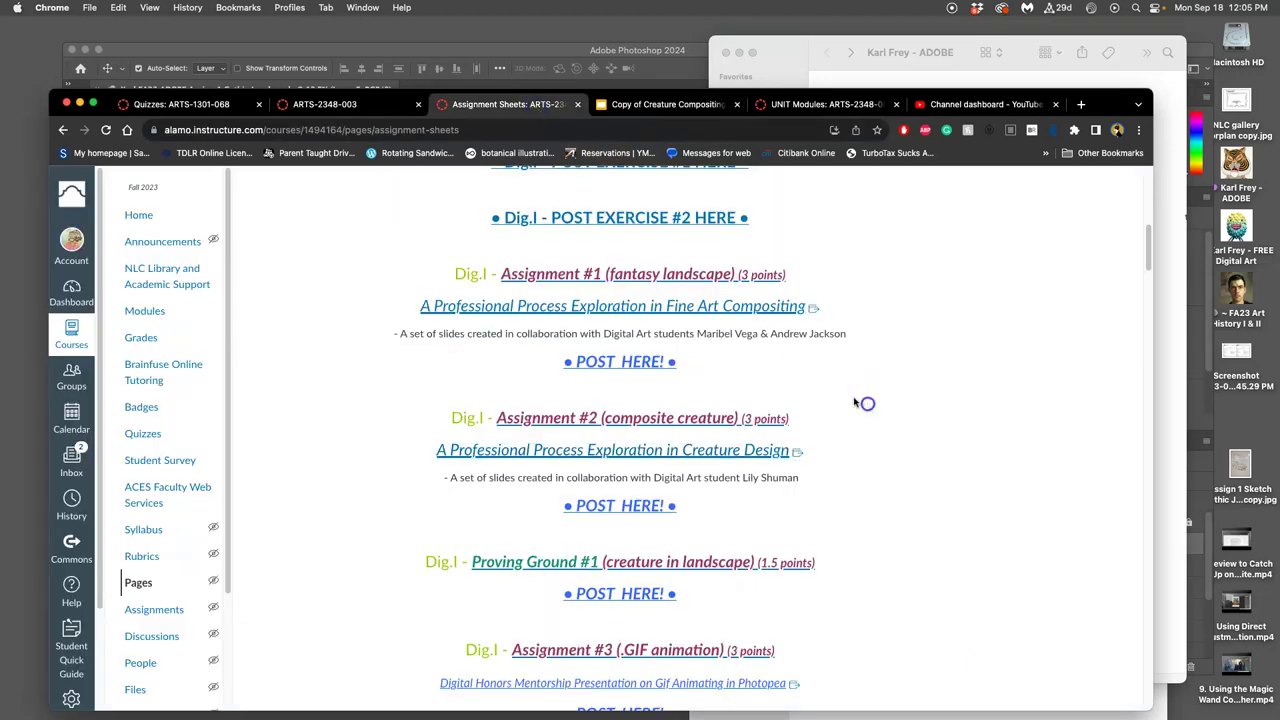
pyautogui.scroll(10, 790, 370)
pyautogui.click(106, 129)
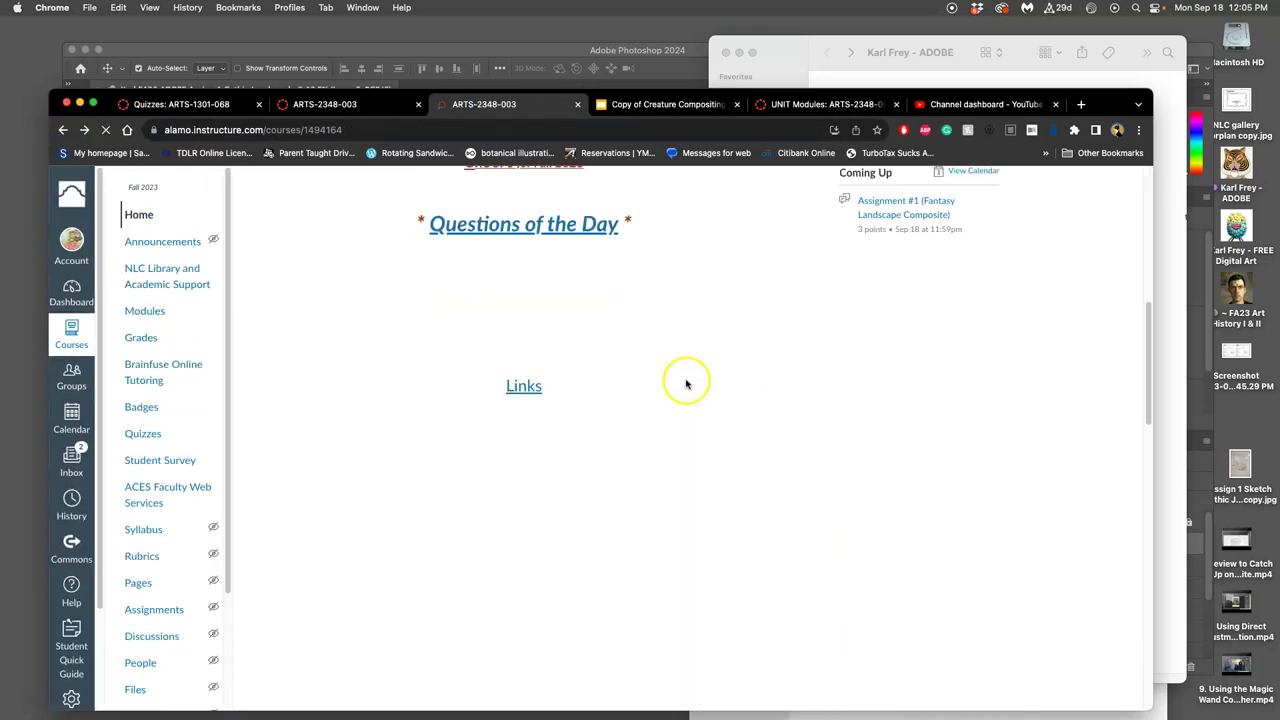
pyautogui.scroll(5, 655, 370)
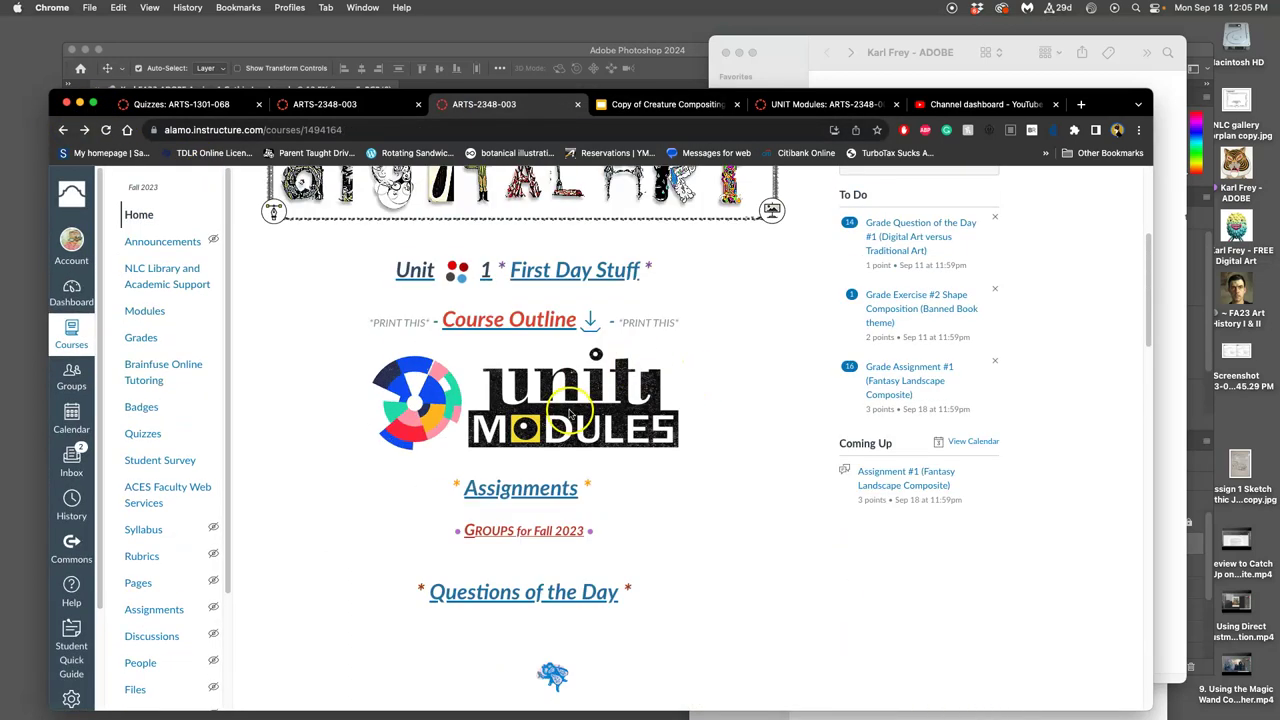
pyautogui.click(560, 345)
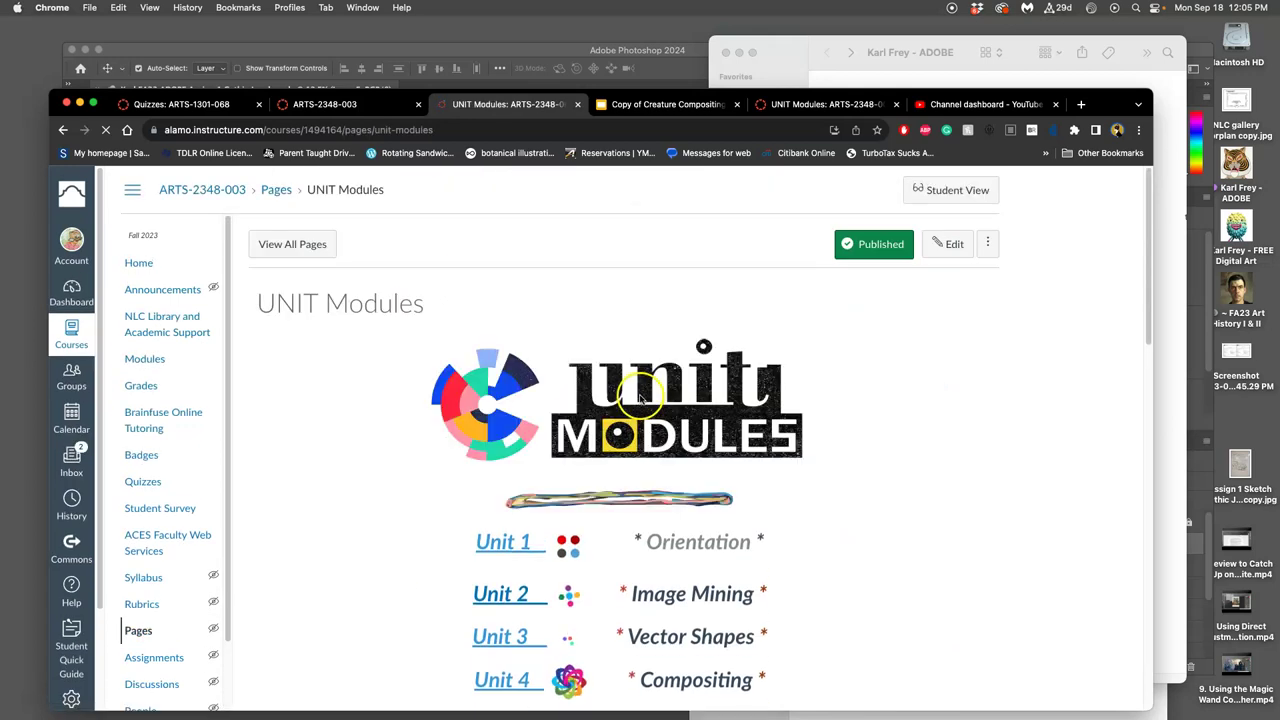
pyautogui.scroll(-5, 630, 405)
pyautogui.scroll(-5, 694, 402)
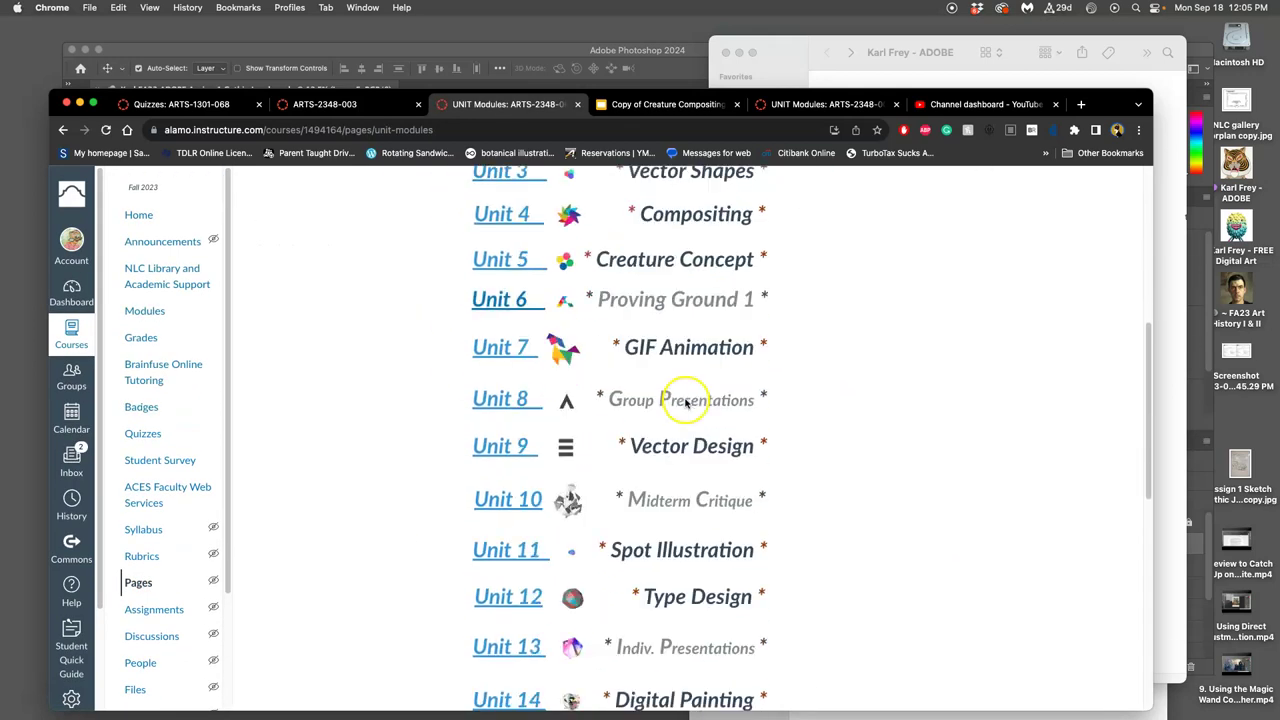
pyautogui.click(519, 263)
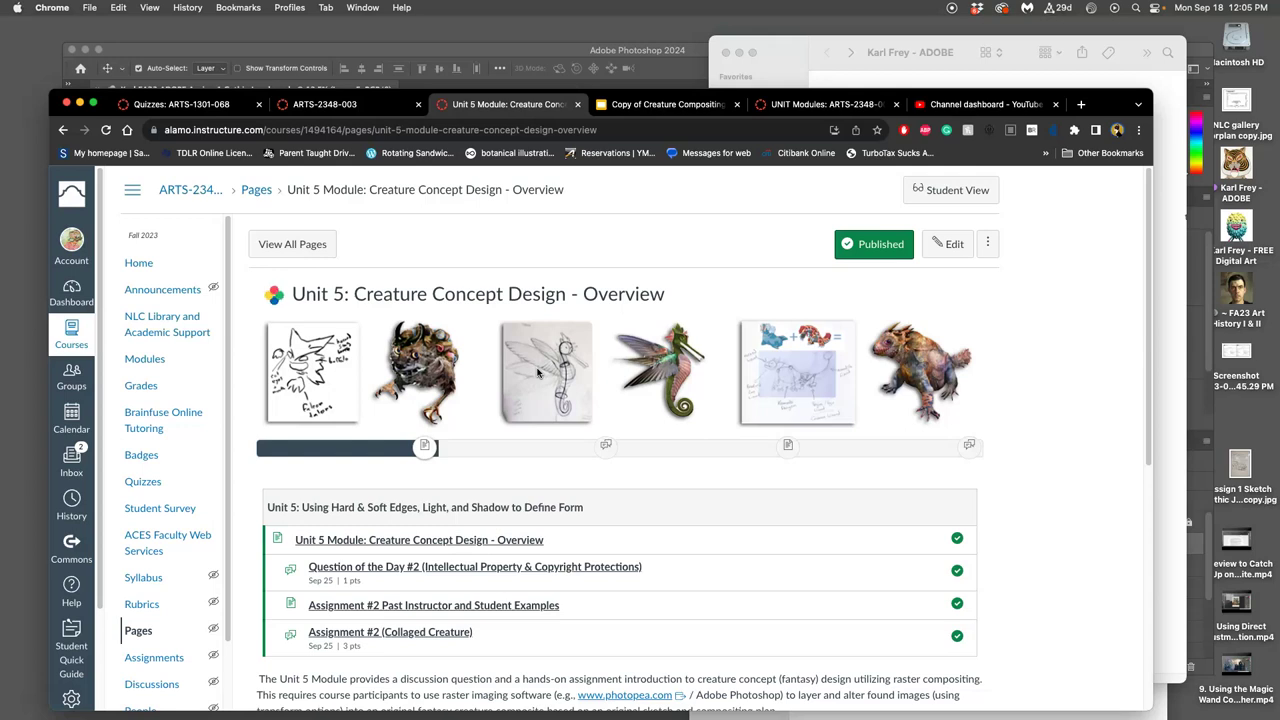
pyautogui.scroll(-1, 833, 440)
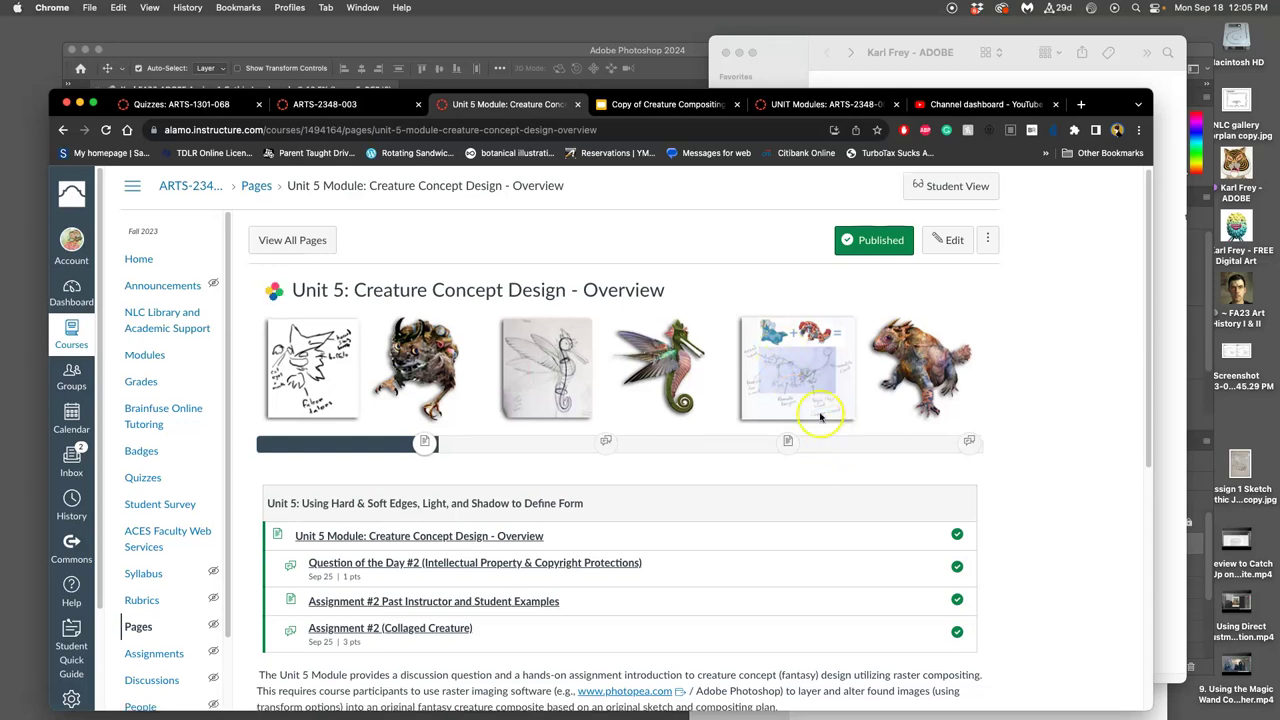
pyautogui.scroll(-2, 802, 405)
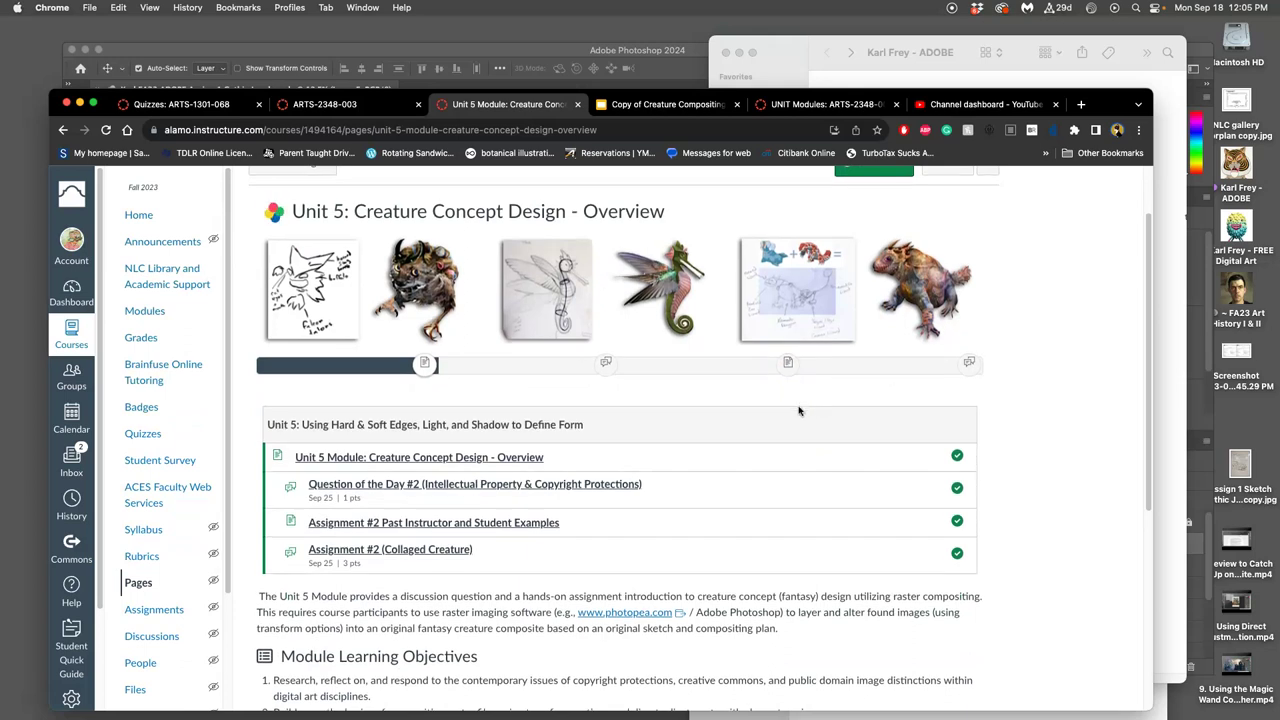
pyautogui.scroll(-6, 798, 410)
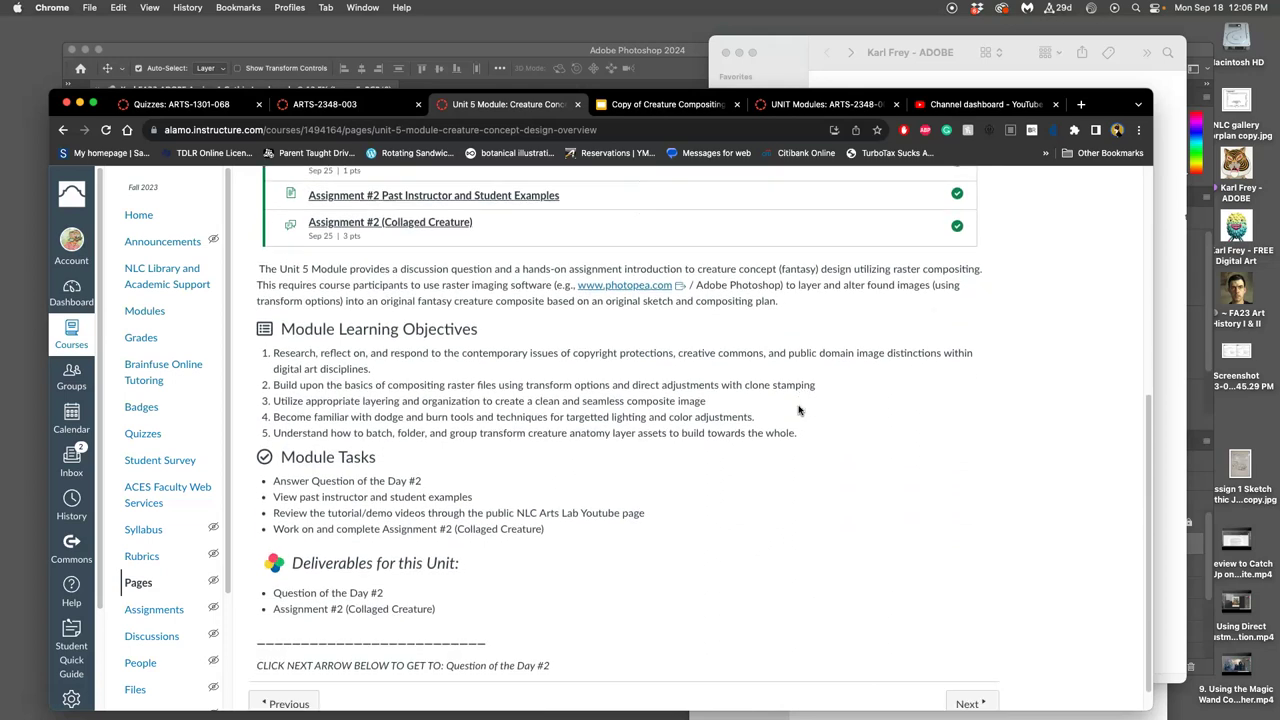
pyautogui.scroll(-2, 798, 410)
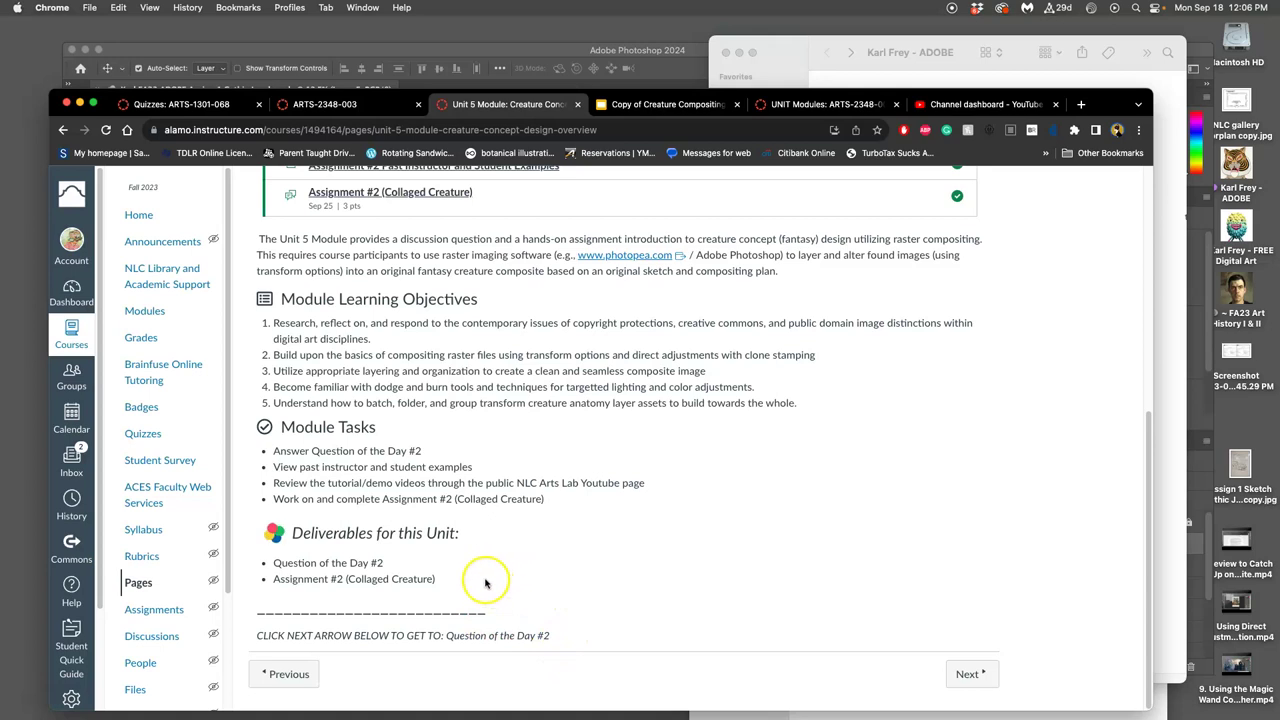
# - Open and read the Question of the Day #2 discussion on intellectual property and copyright
pyautogui.click(970, 674)
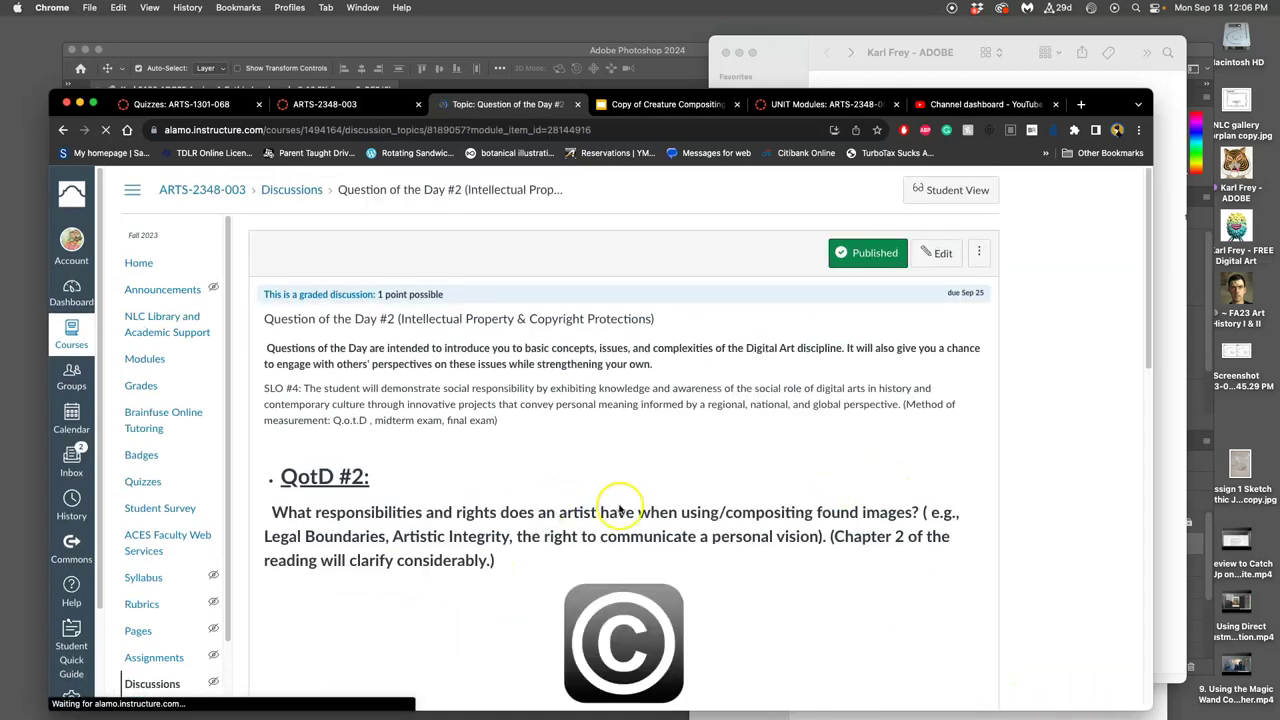
pyautogui.scroll(-3, 735, 540)
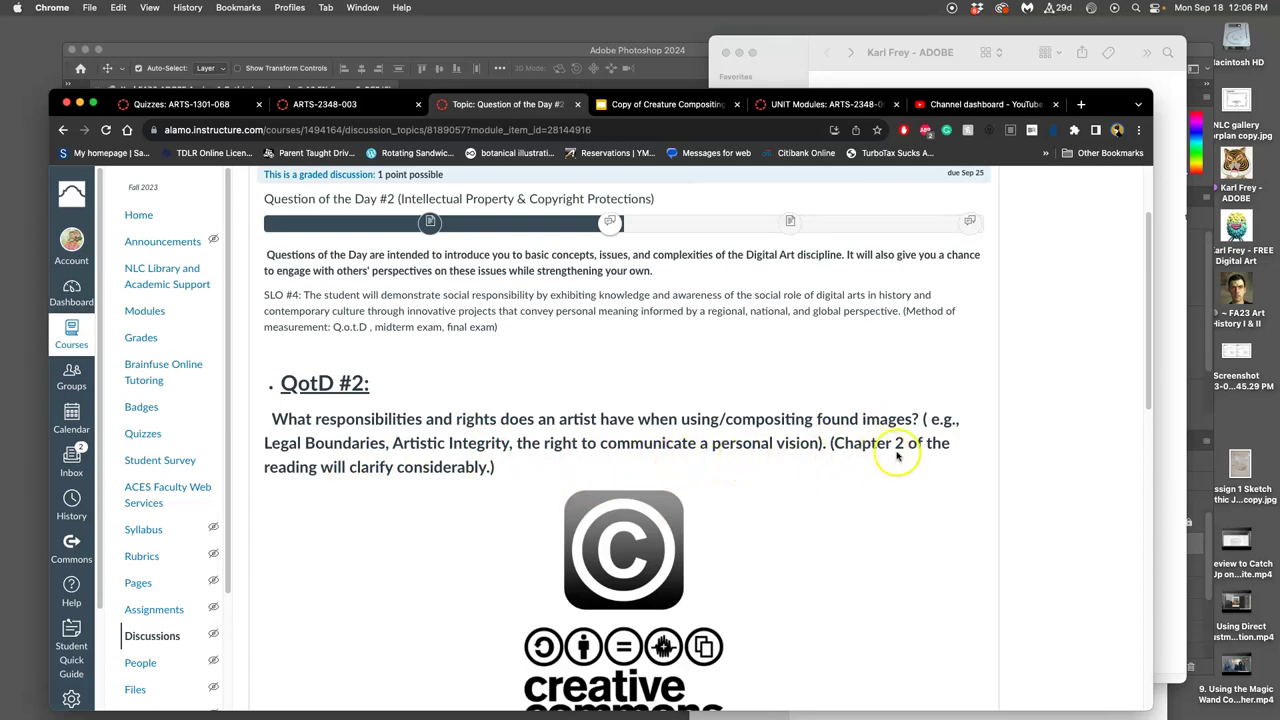
pyautogui.scroll(-10, 540, 490)
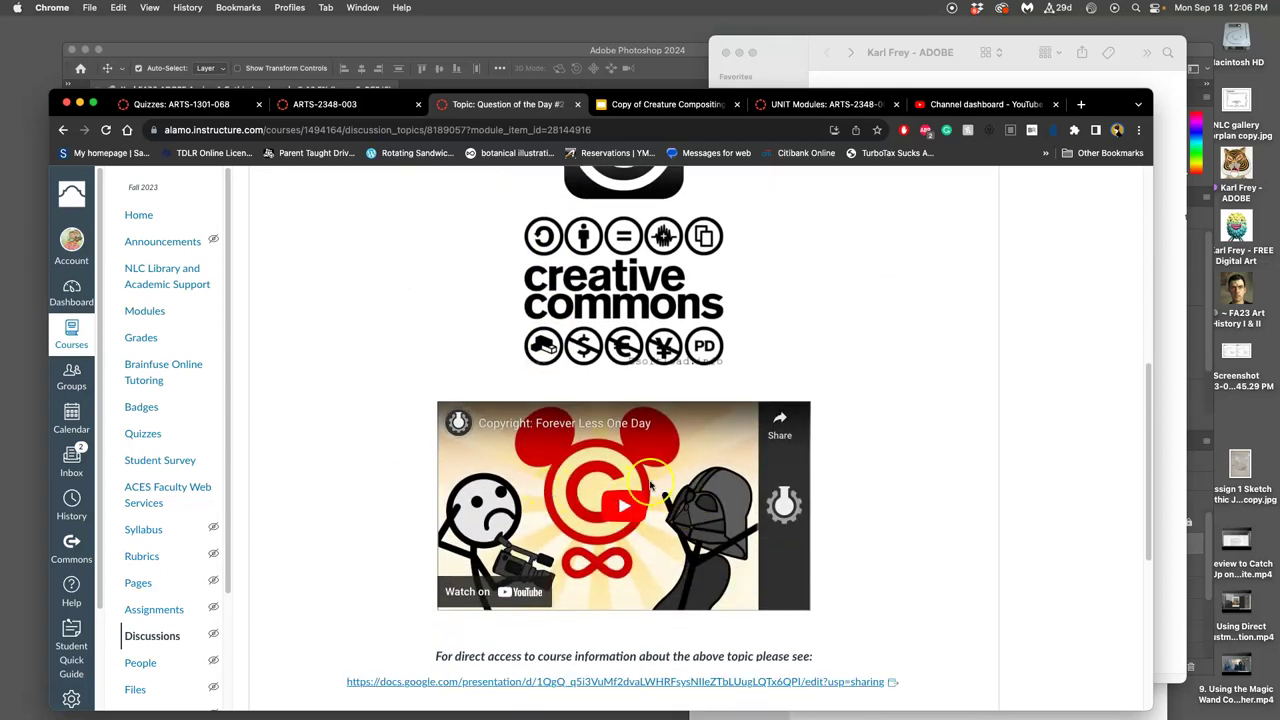
pyautogui.scroll(2, 665, 507)
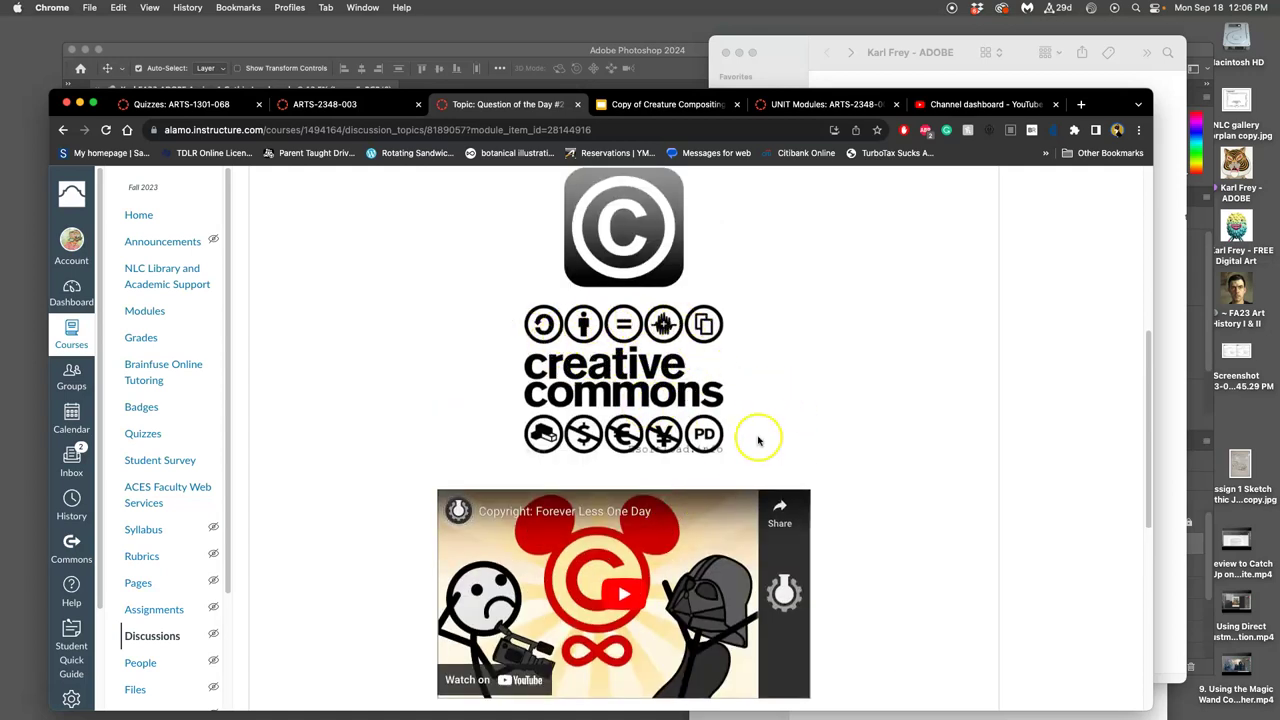
pyautogui.scroll(-5, 757, 437)
pyautogui.scroll(-4, 757, 442)
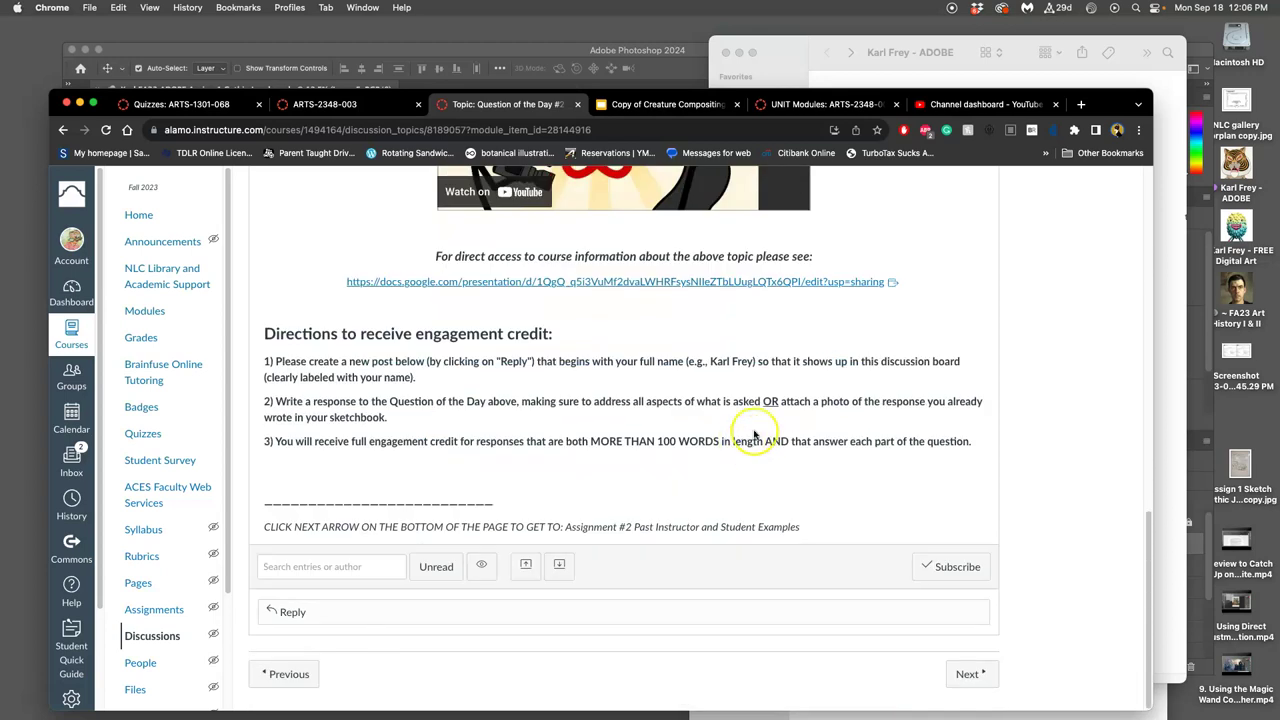
pyautogui.scroll(15, 950, 600)
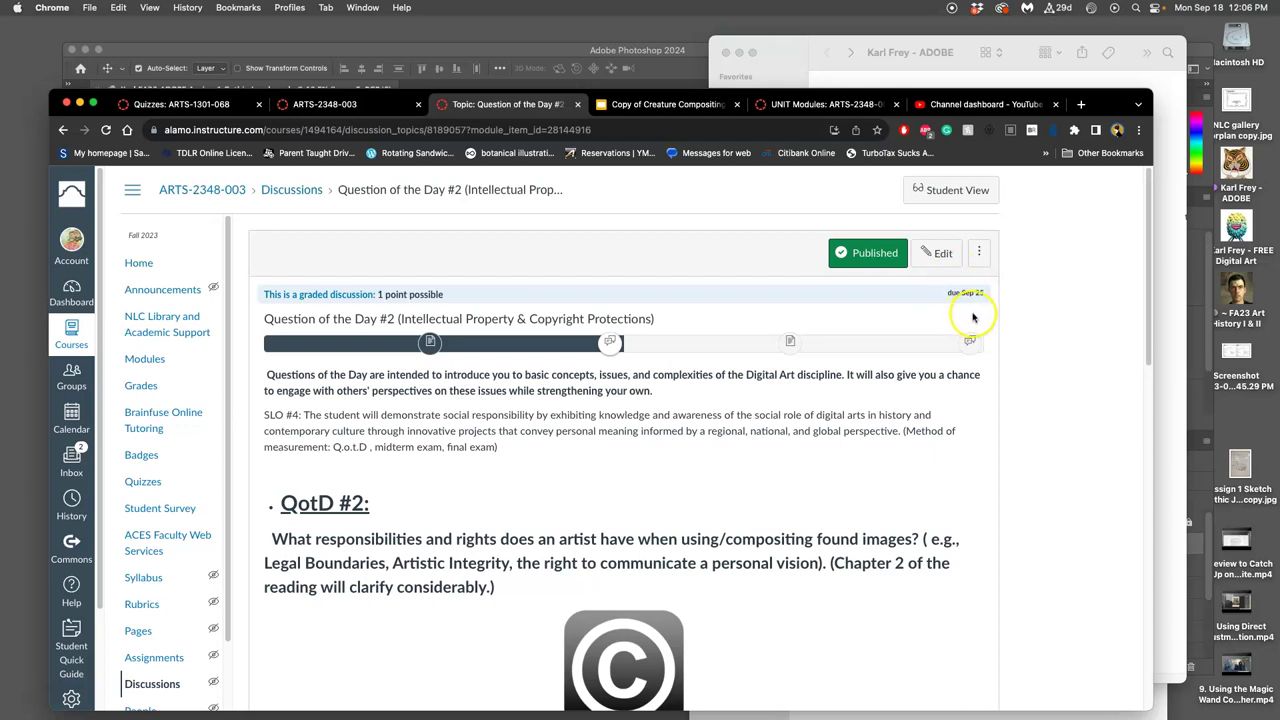
pyautogui.scroll(-15, 849, 534)
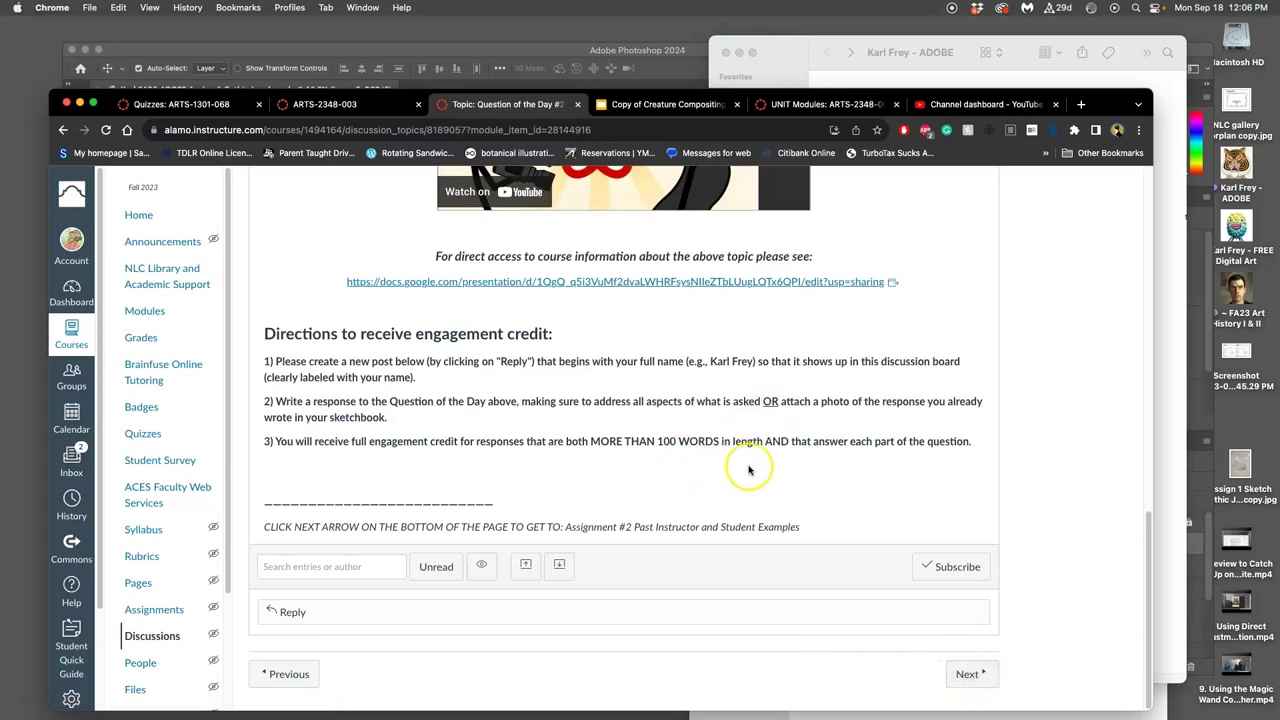
# - Open and scroll through the Assignment #2 past instructor and student examples page
pyautogui.click(970, 675)
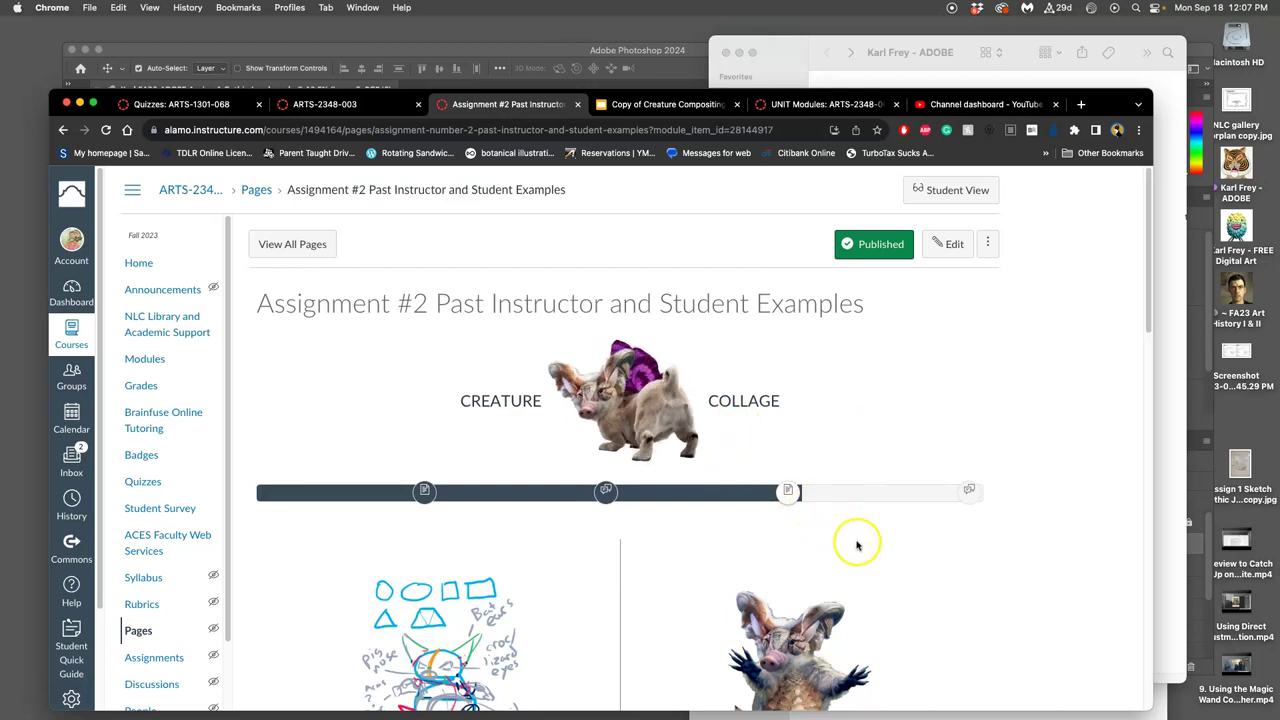
pyautogui.scroll(-1, 865, 547)
pyautogui.scroll(-2, 866, 548)
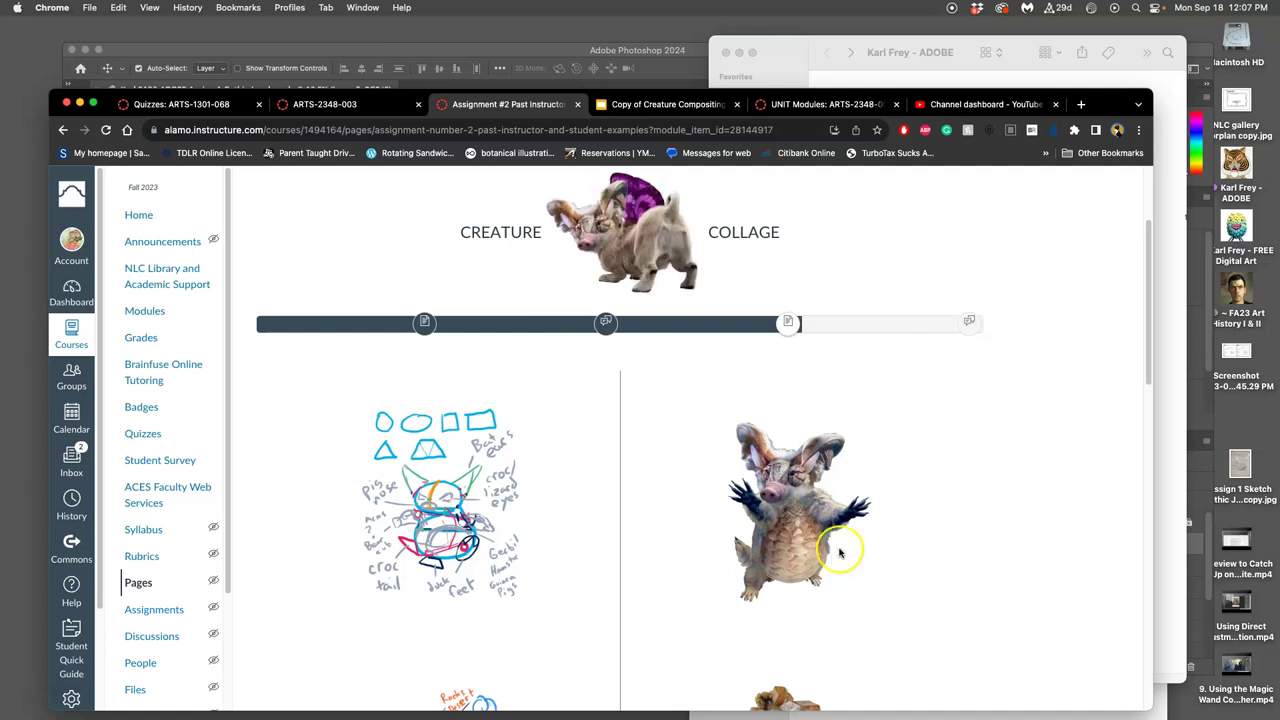
pyautogui.scroll(-2, 847, 538)
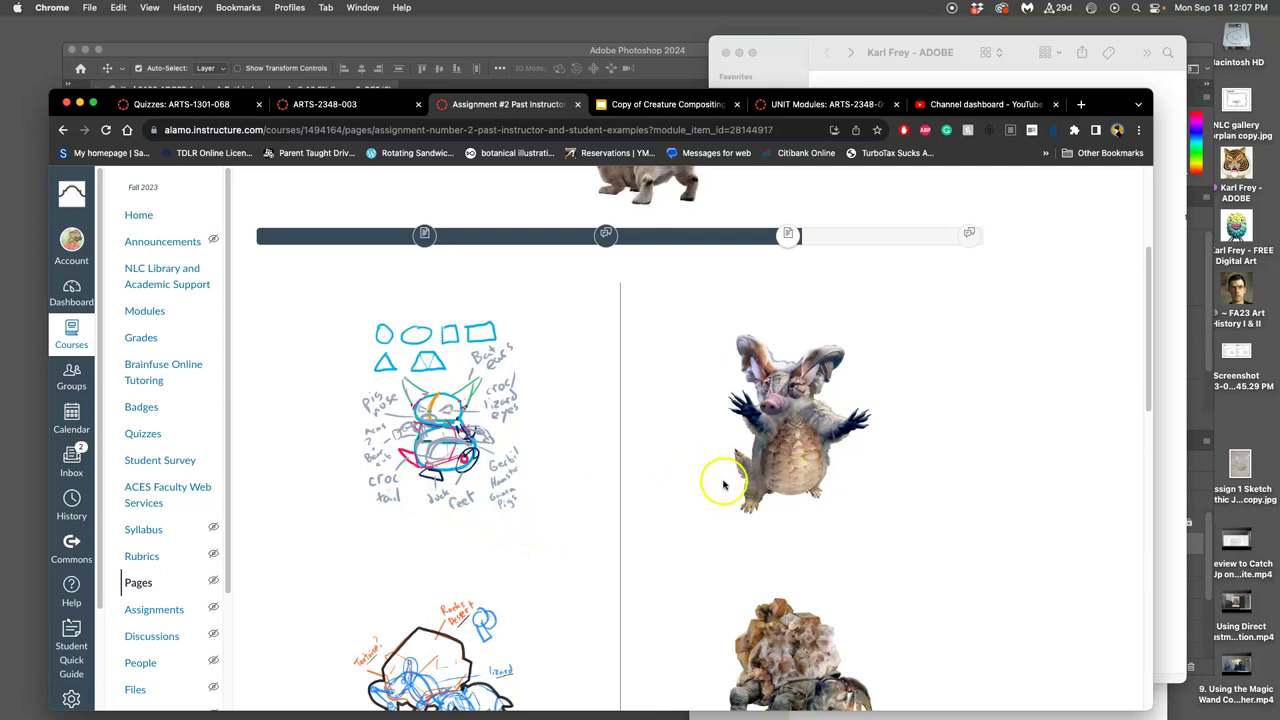
pyautogui.scroll(-5, 513, 487)
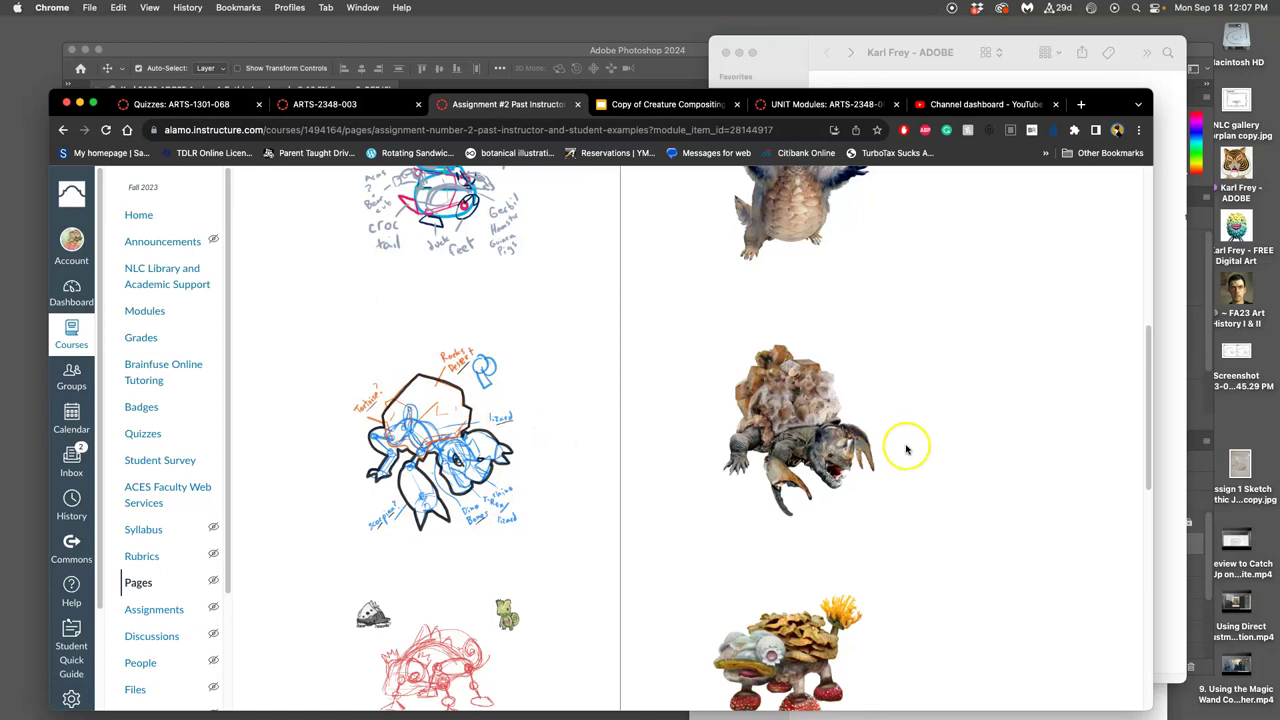
pyautogui.scroll(-2, 640, 452)
pyautogui.scroll(-5, 642, 455)
pyautogui.scroll(4, 645, 453)
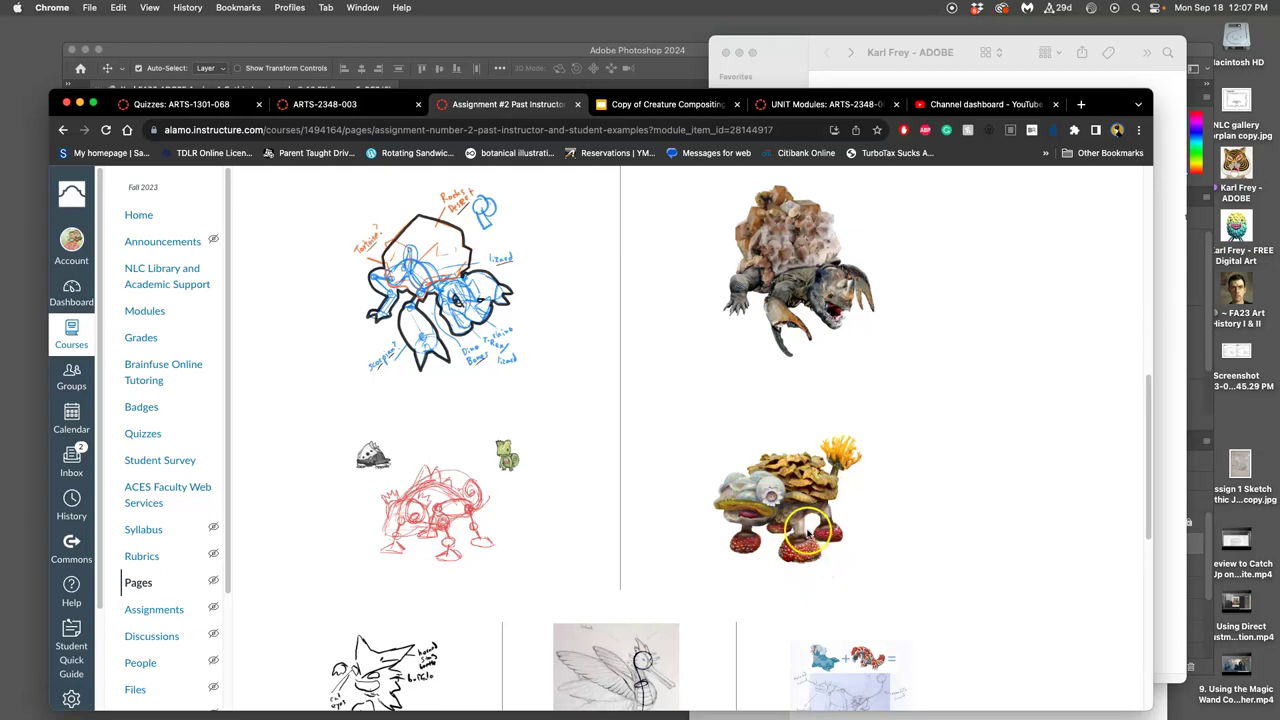
pyautogui.scroll(-2, 803, 527)
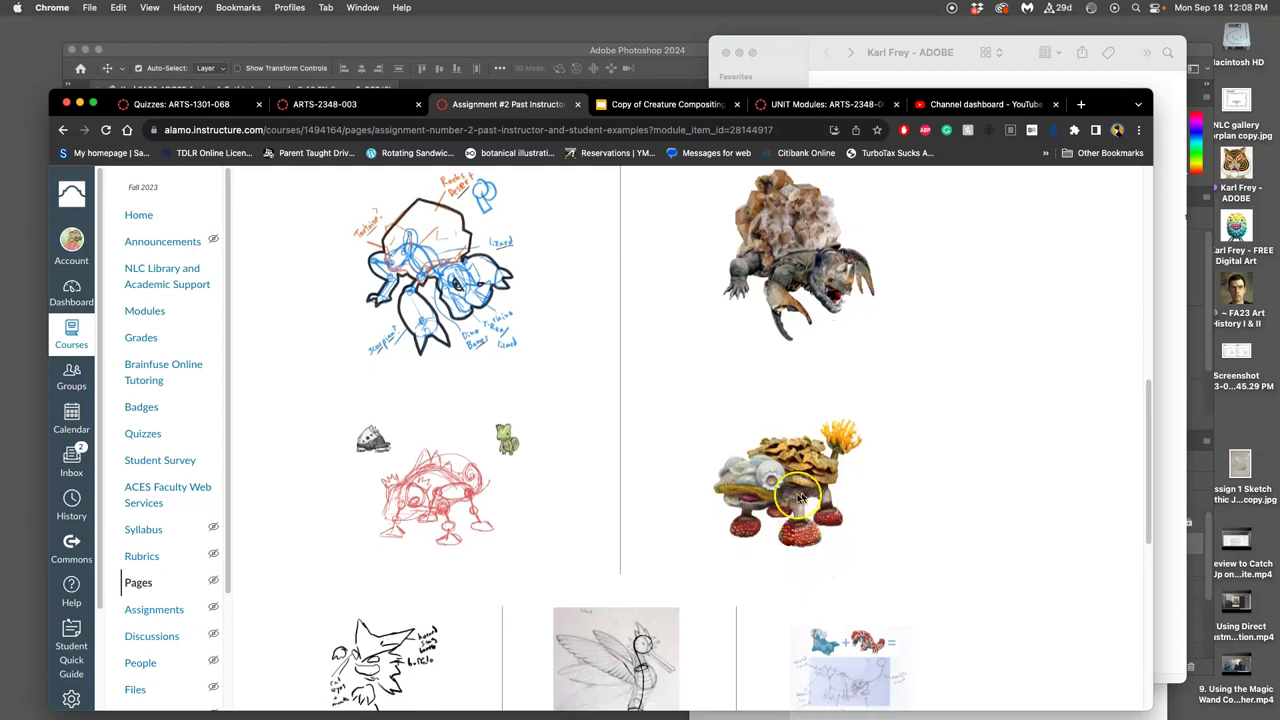
pyautogui.scroll(3, 797, 512)
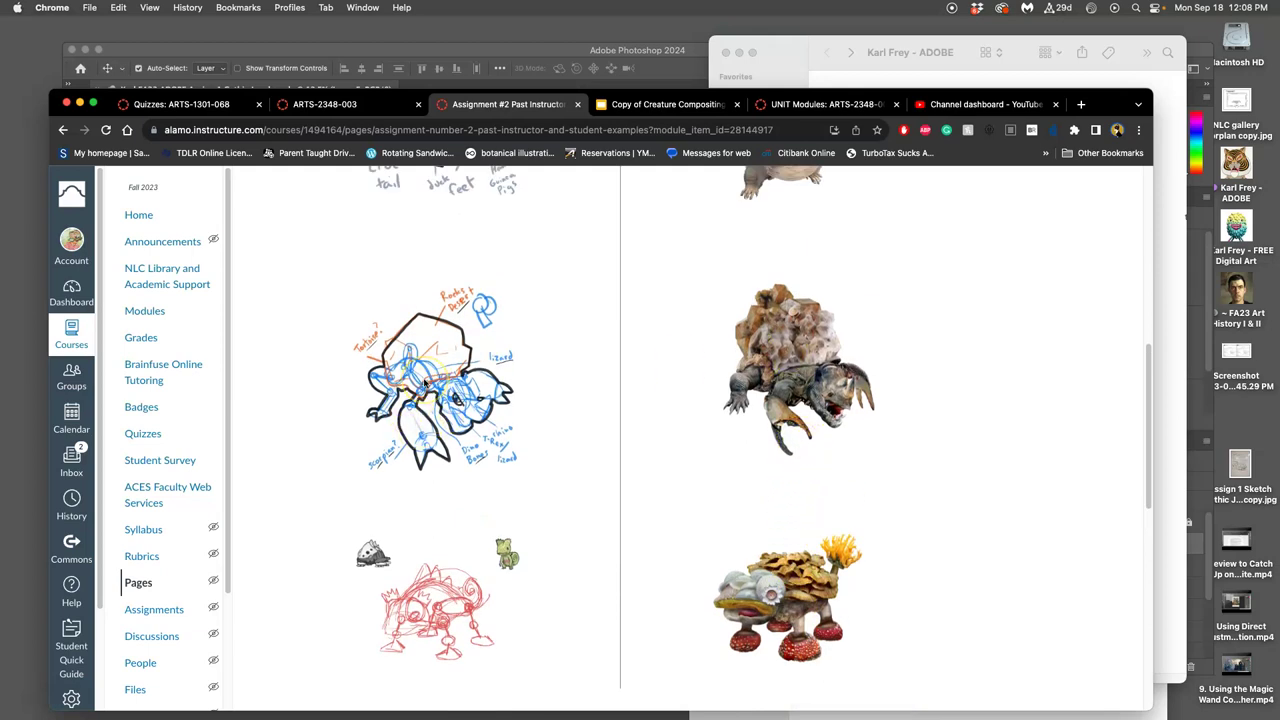
pyautogui.scroll(-10, 440, 390)
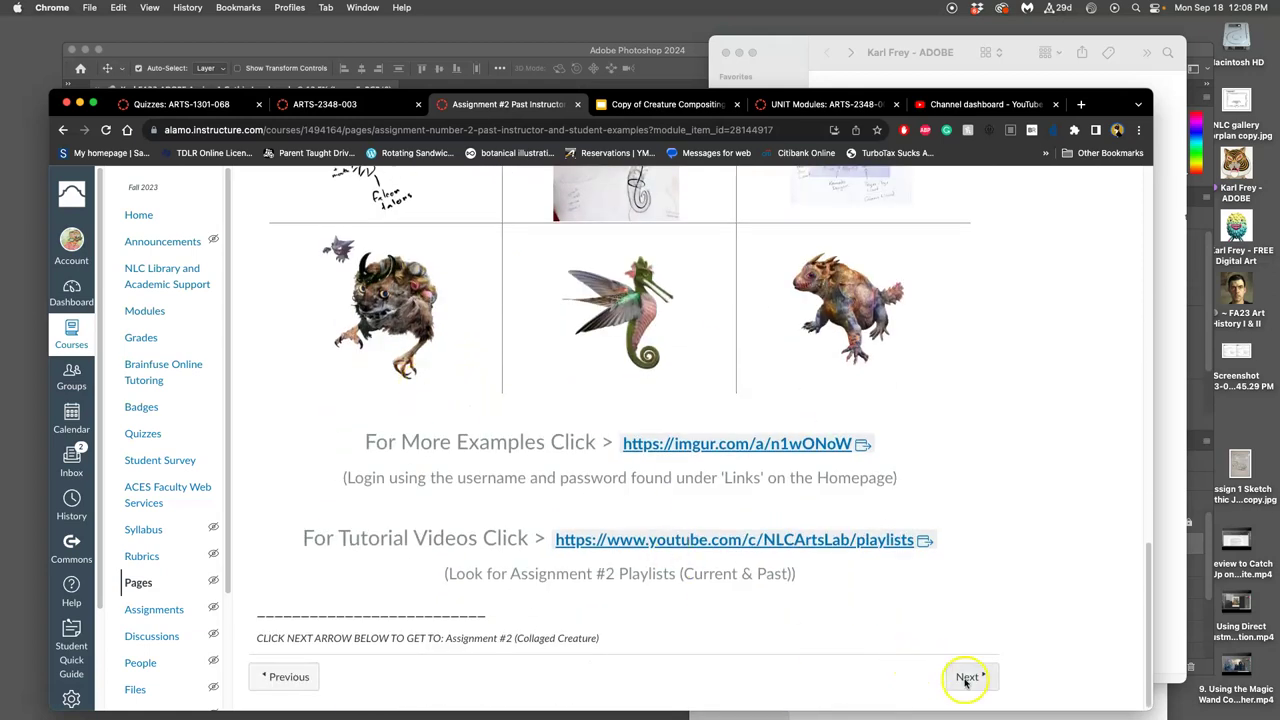
# - From NLC Arts Lab's YouTube playlists, open SP23-FREE Assignment #2 Fantasy Creature Composite
pyautogui.click(712, 540)
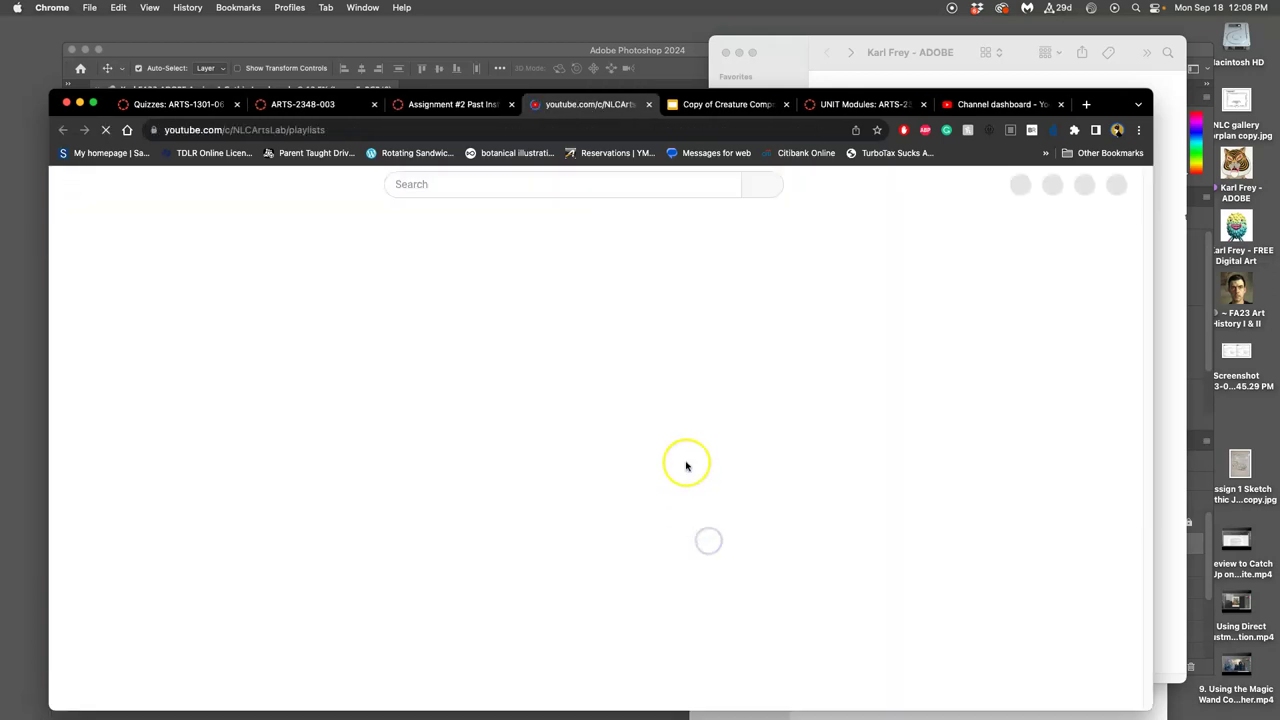
pyautogui.scroll(-5, 608, 486)
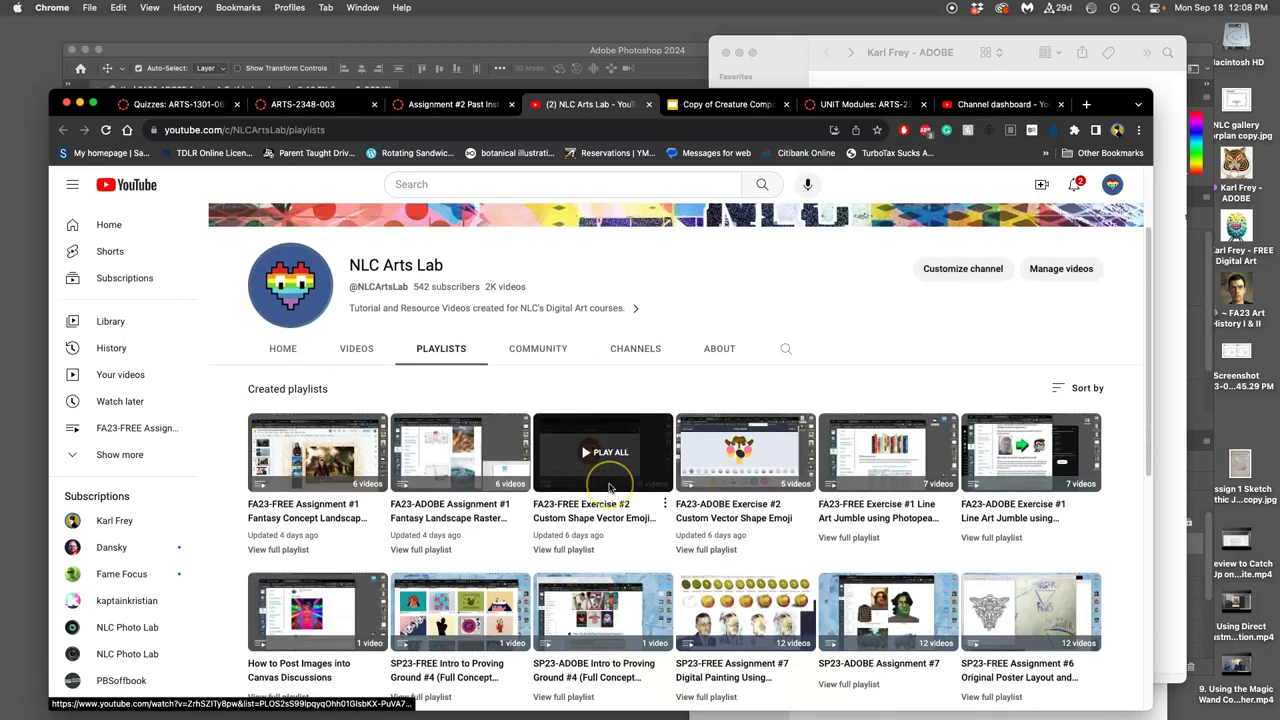
pyautogui.scroll(-3, 608, 486)
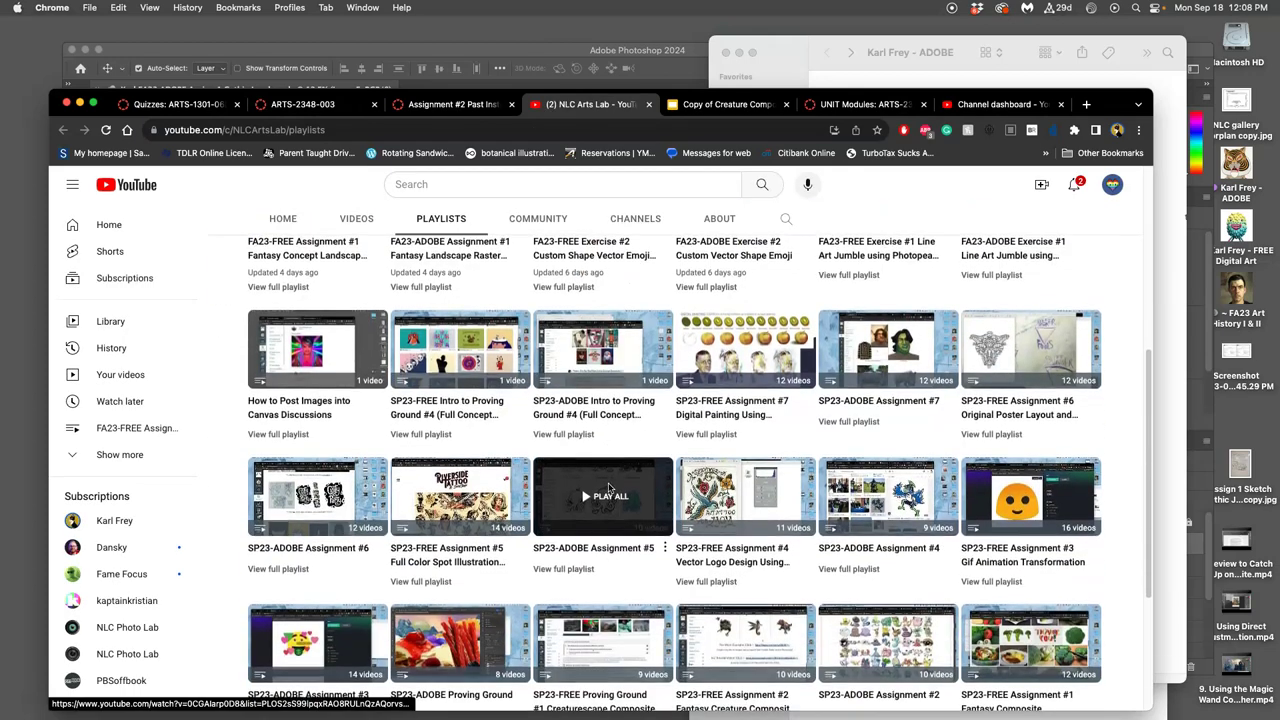
pyautogui.scroll(-2, 608, 487)
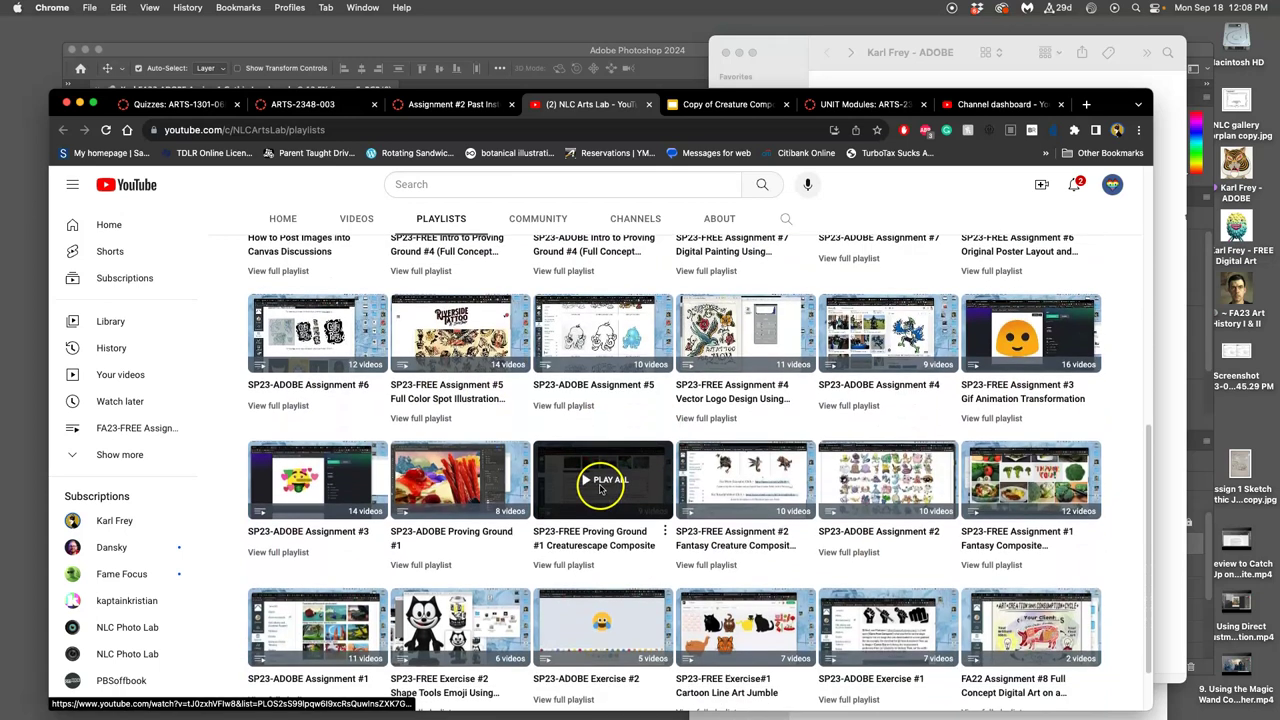
pyautogui.click(601, 490)
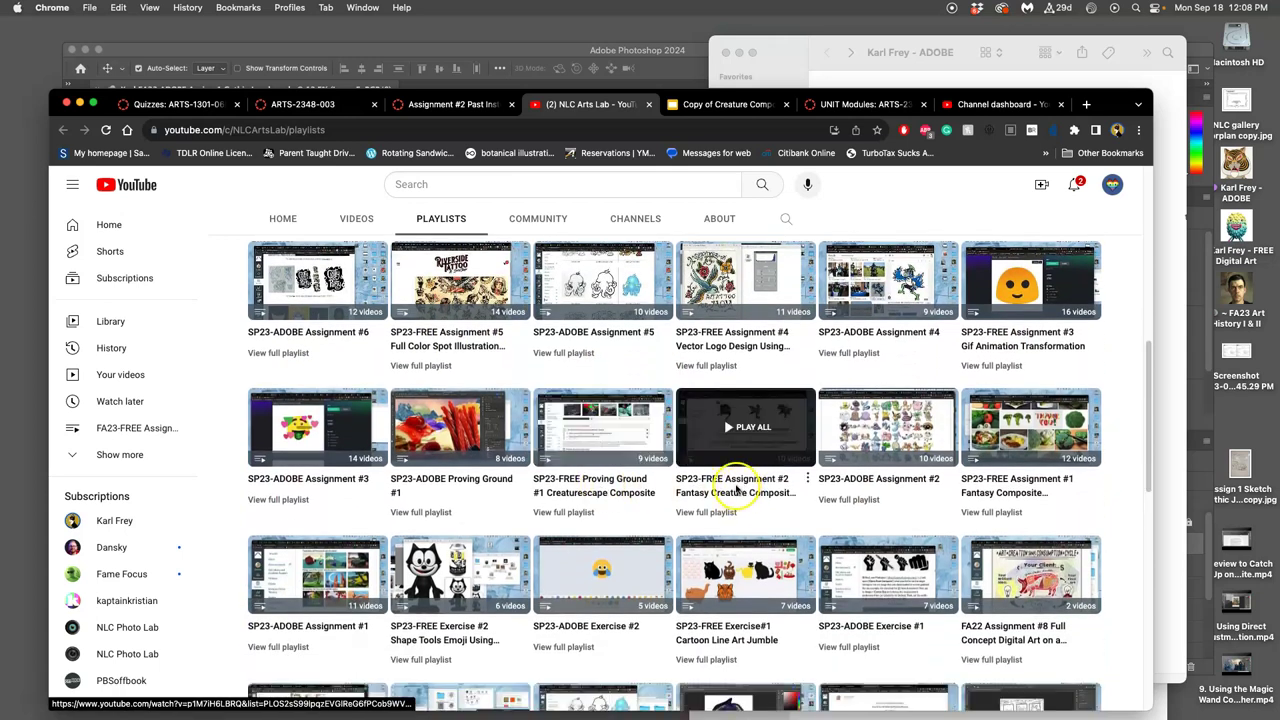
pyautogui.click(716, 511)
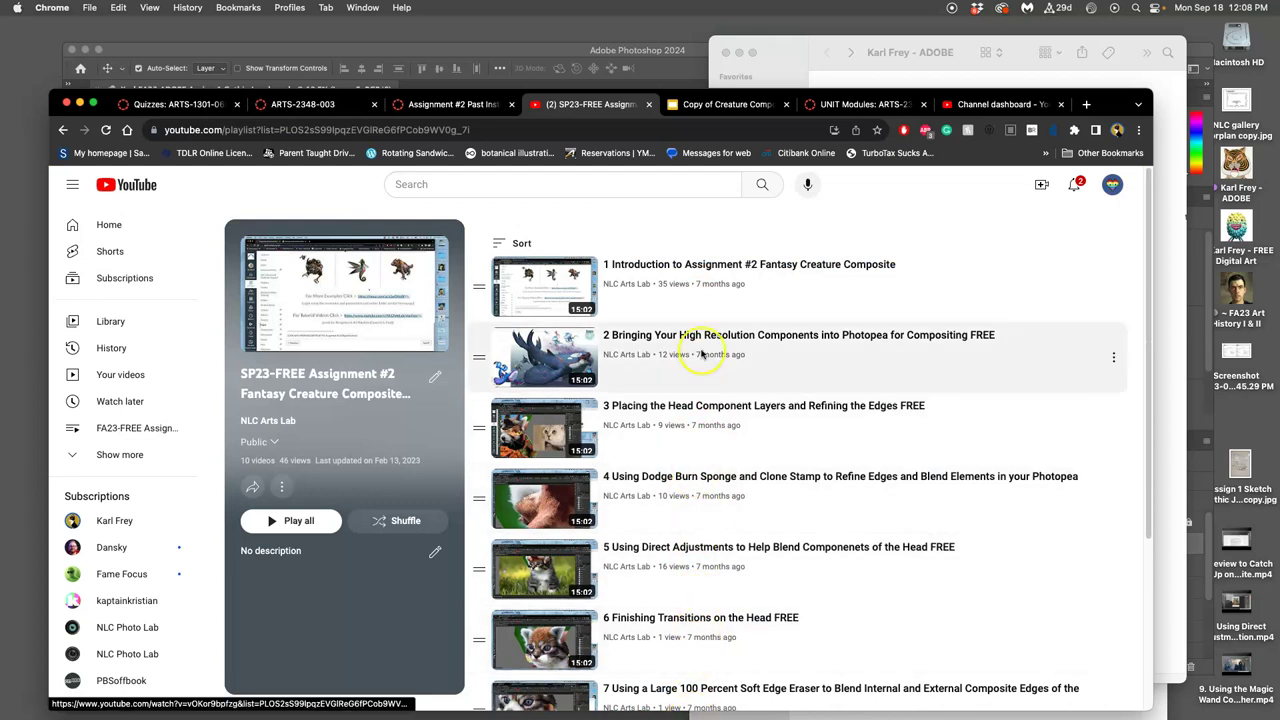
pyautogui.scroll(-1, 710, 350)
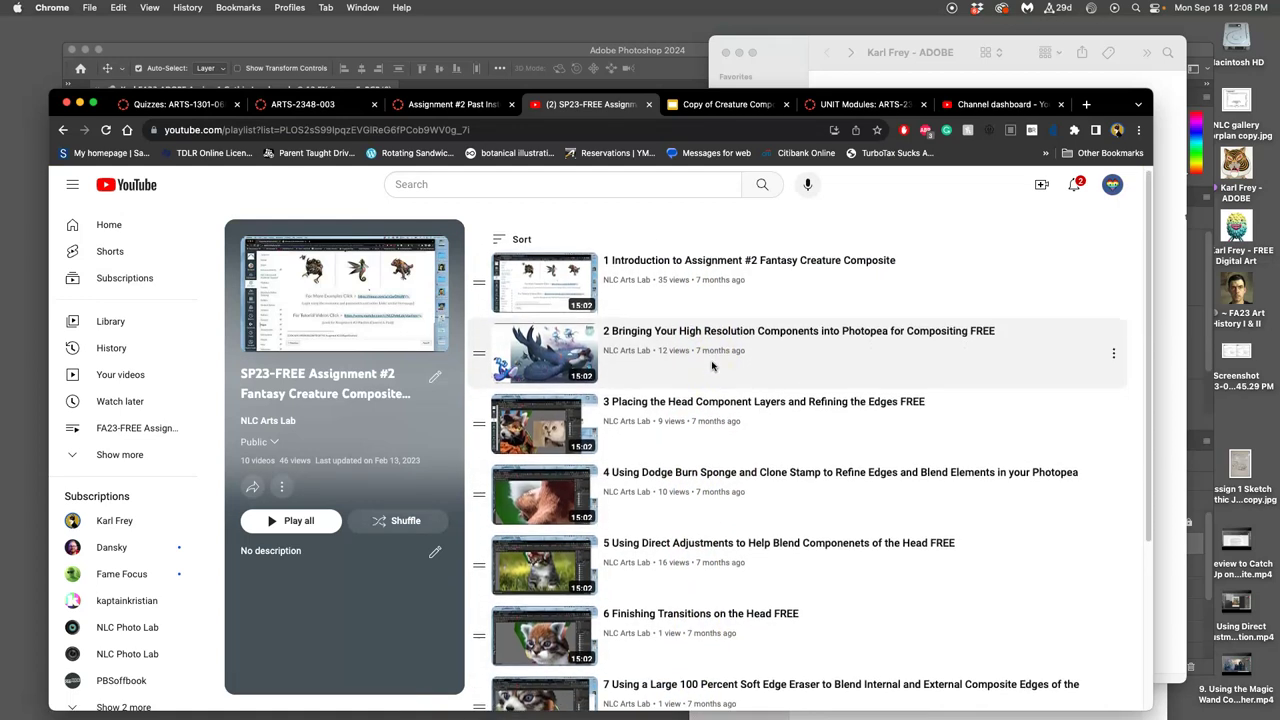
pyautogui.scroll(1, 700, 330)
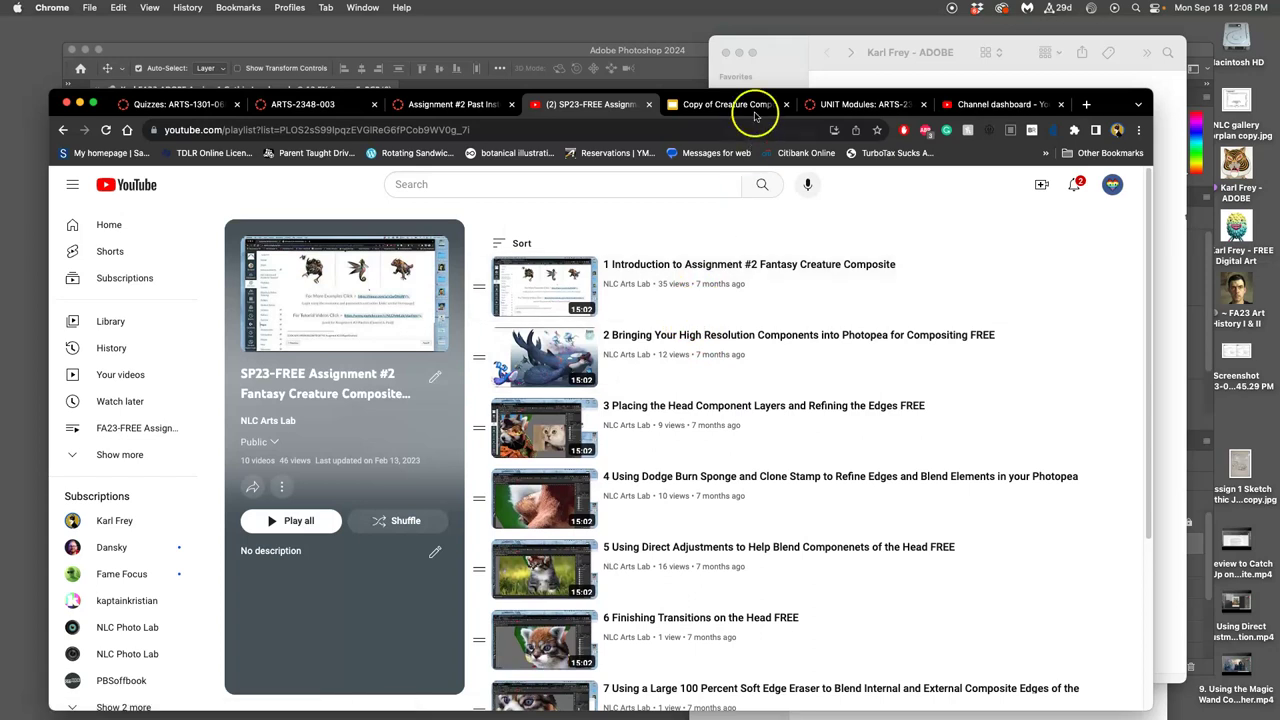
# - Return to Canvas and open the Assignment #2 (Collaged Creature) discussion
pyautogui.click(470, 105)
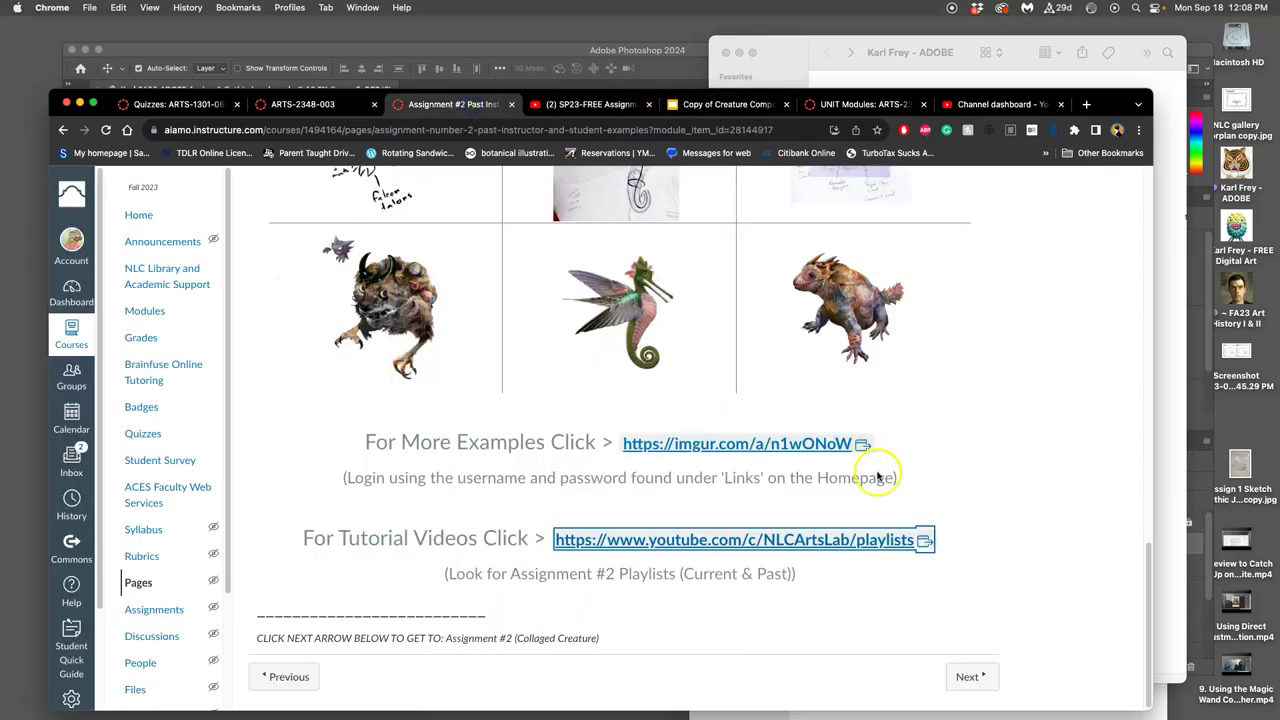
pyautogui.click(968, 676)
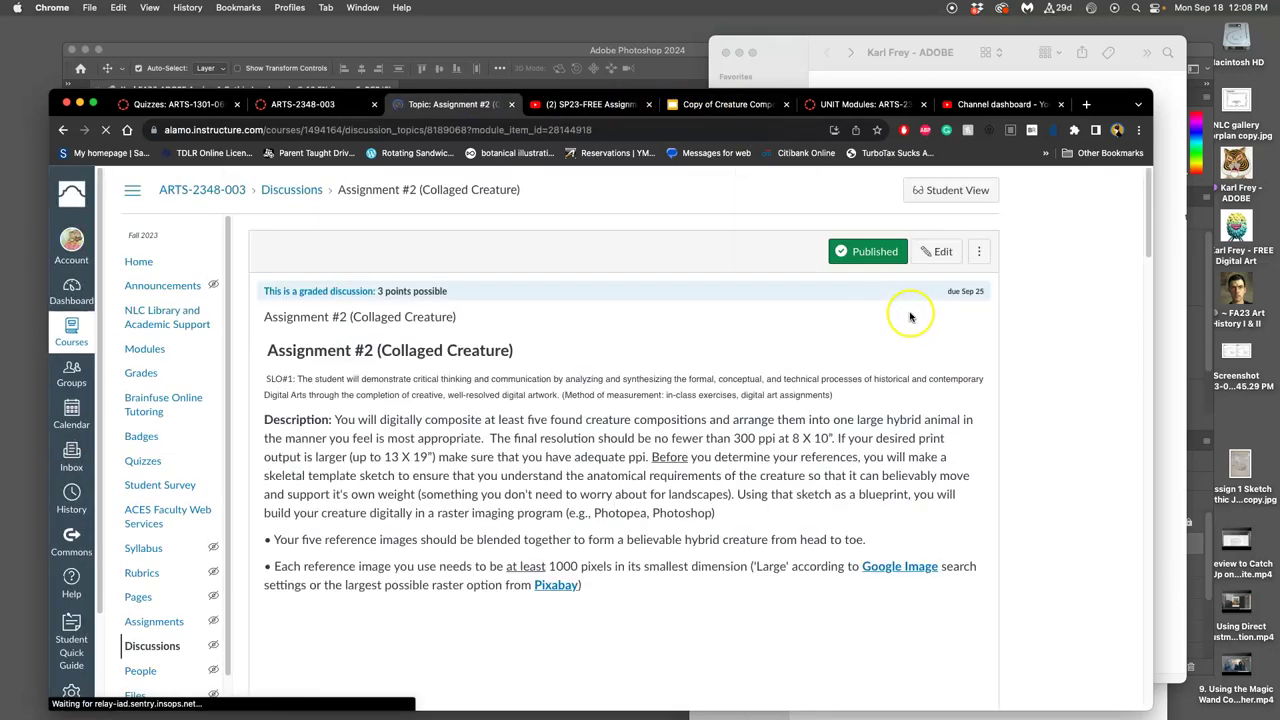
pyautogui.scroll(-5, 648, 341)
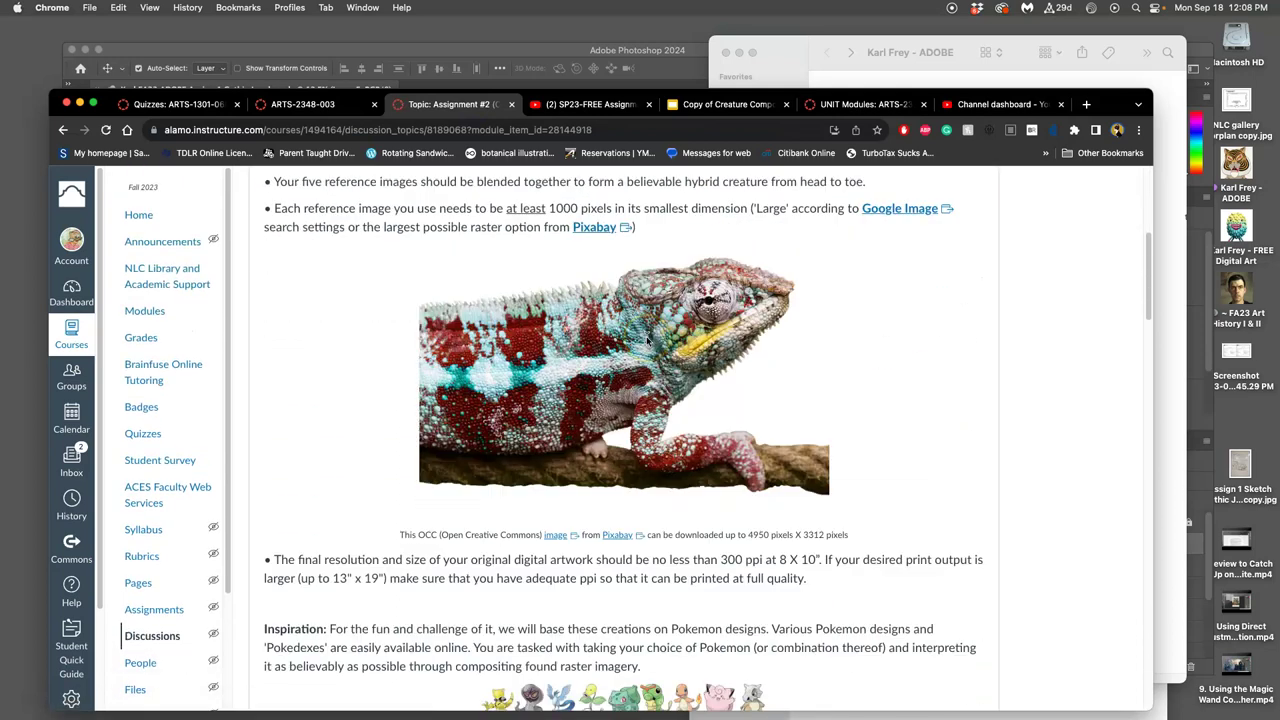
pyautogui.scroll(-6, 648, 341)
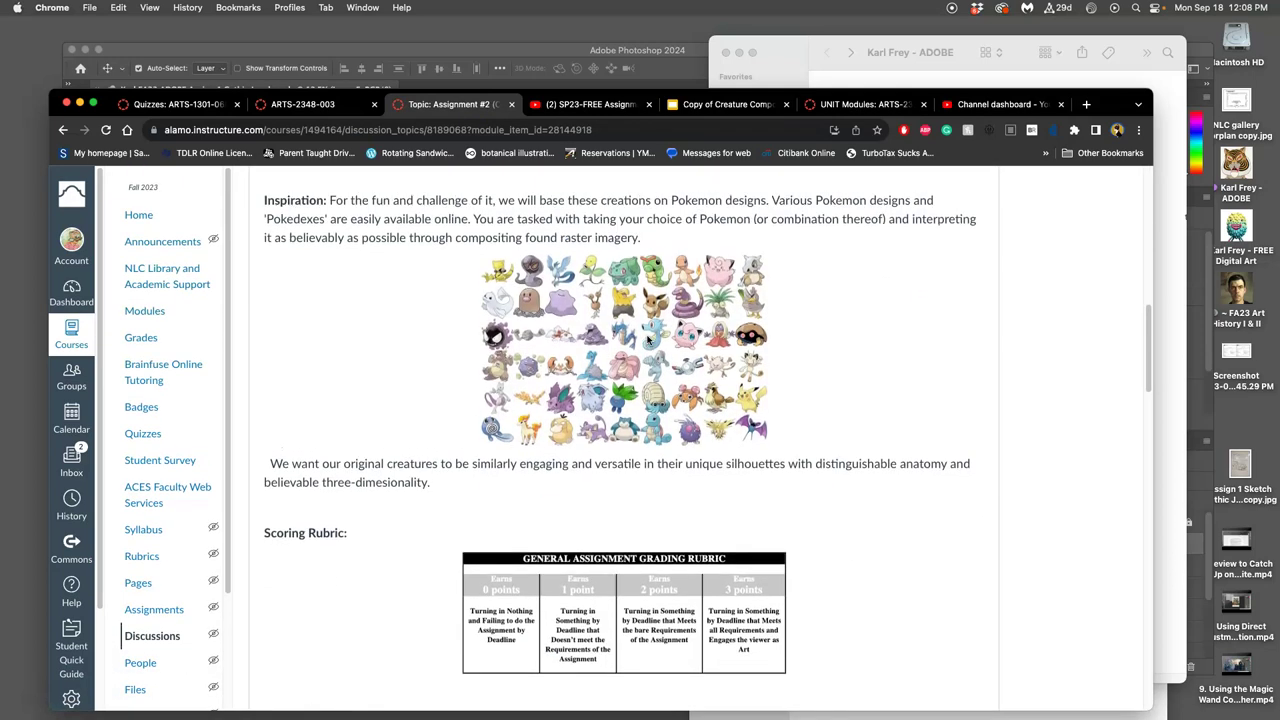
pyautogui.scroll(2, 648, 341)
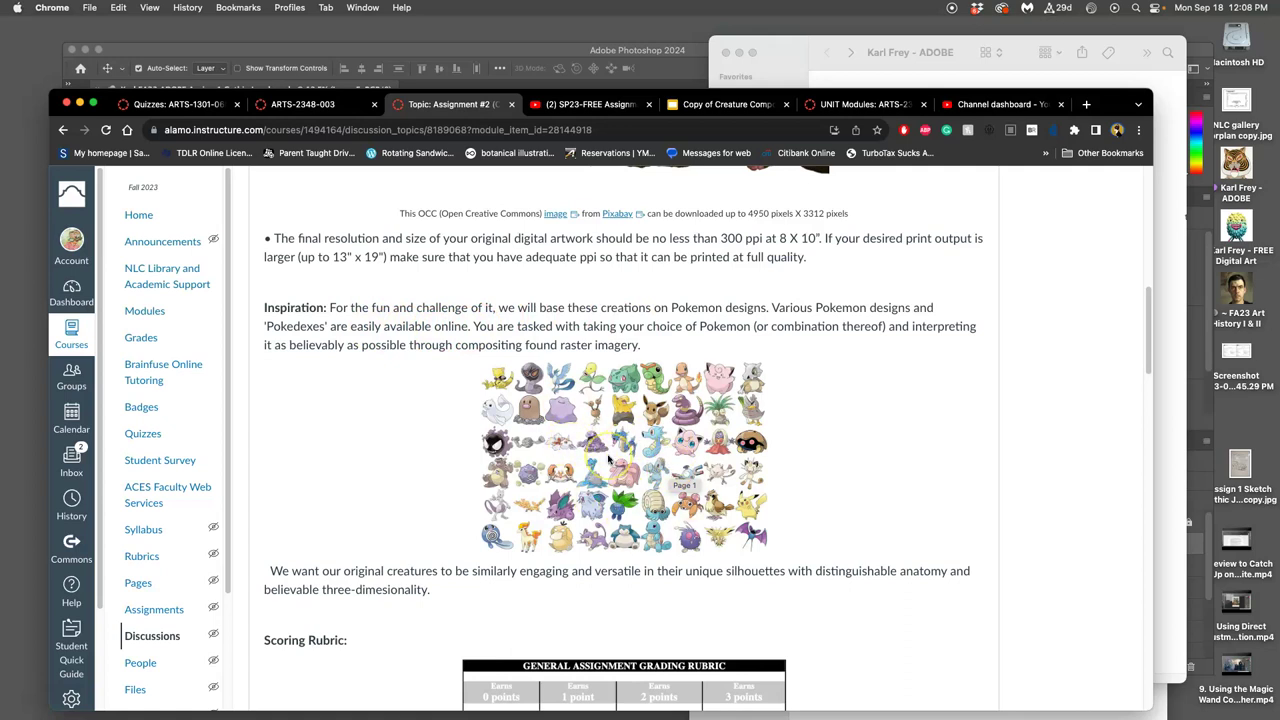
# - Zoom the page to 125% and read the requirements, inspiration and 0–3 point rubric
pyautogui.press('super+equal')
pyautogui.scroll(-3, 601, 453)
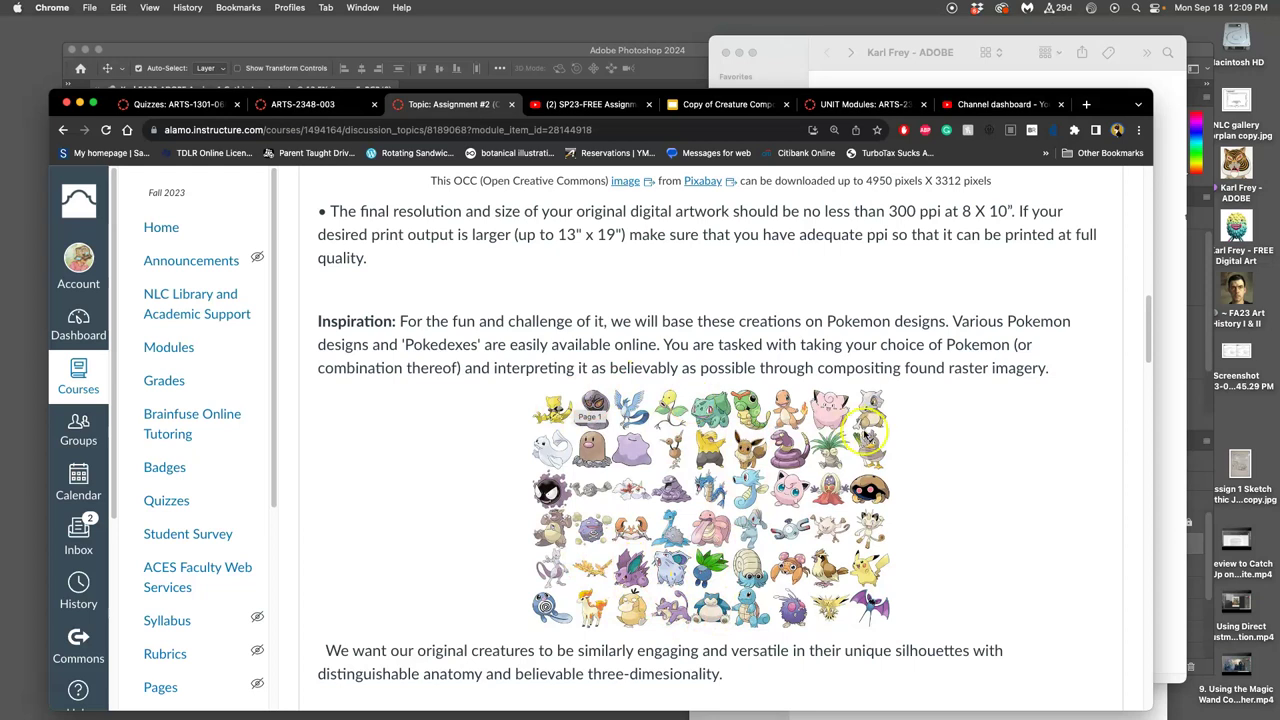
pyautogui.scroll(-4, 786, 519)
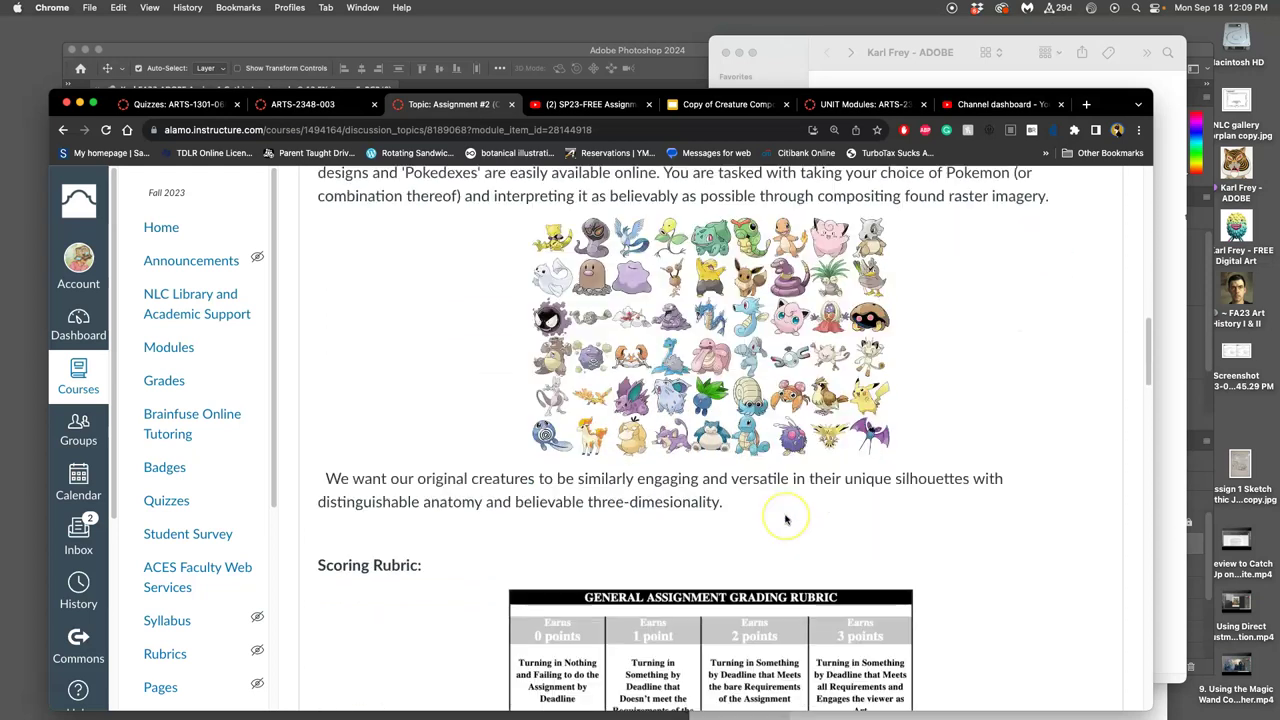
pyautogui.scroll(-2, 786, 519)
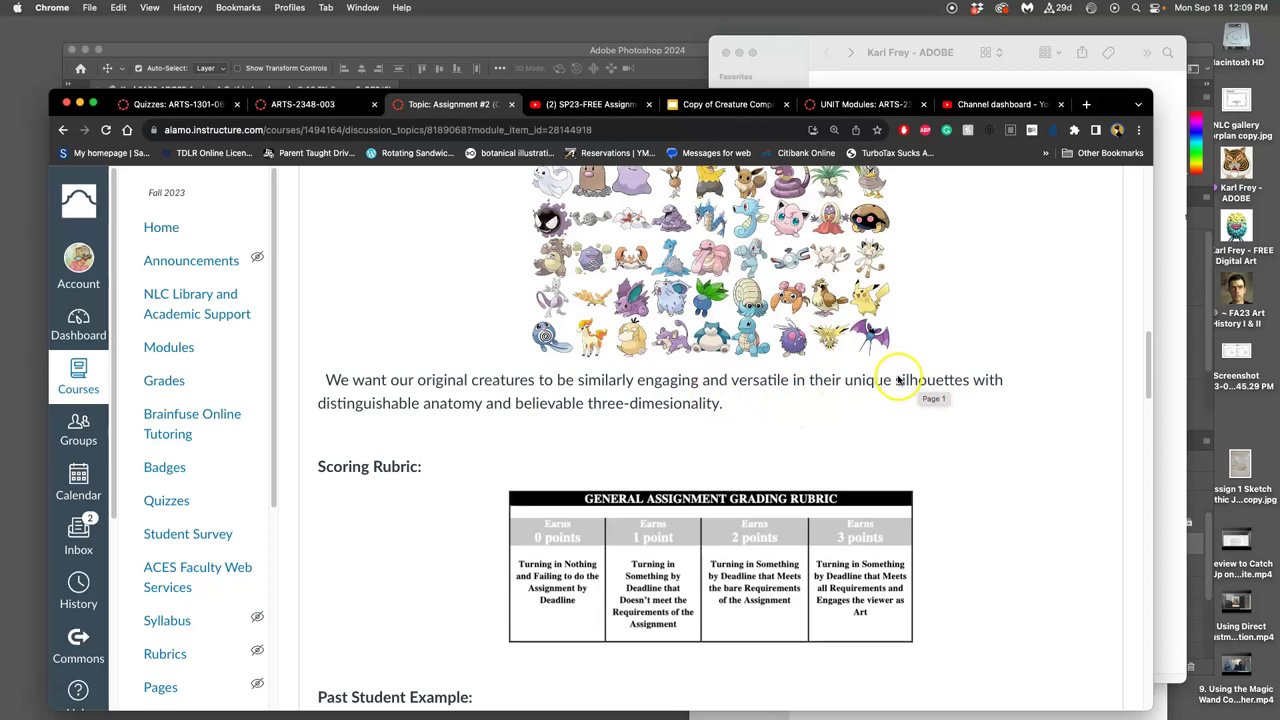
pyautogui.scroll(1, 892, 387)
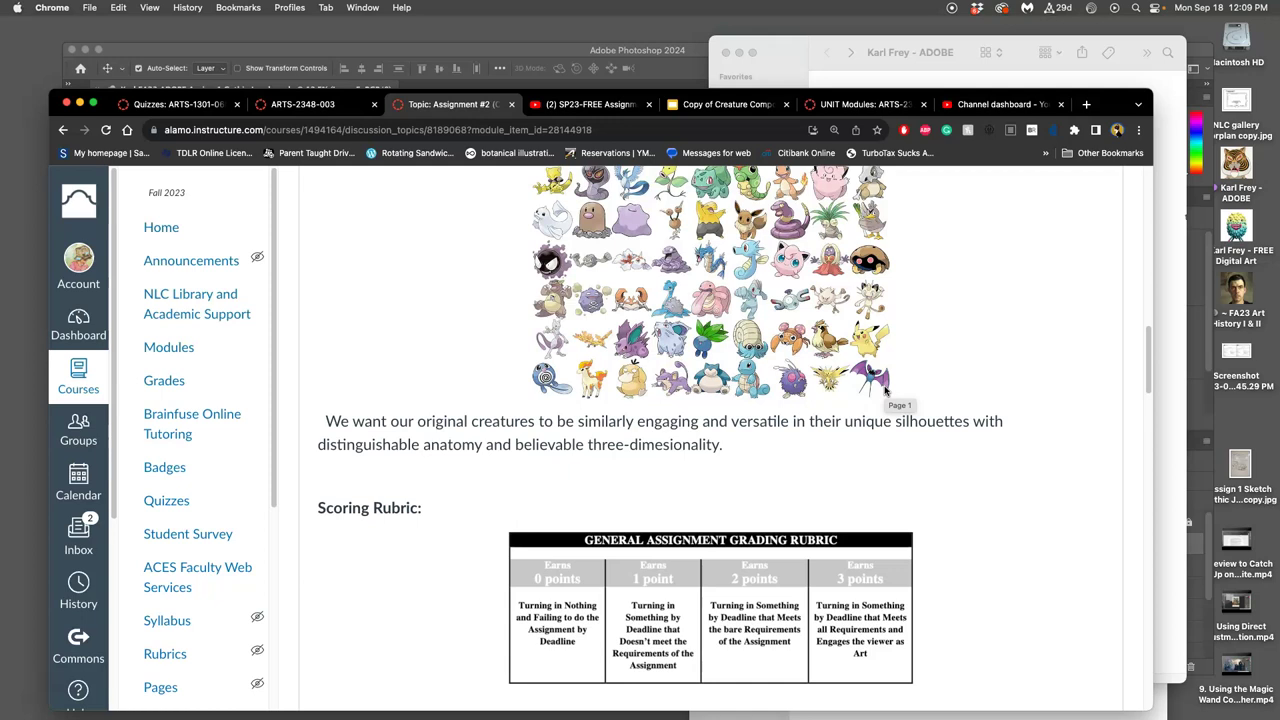
pyautogui.scroll(-5, 822, 383)
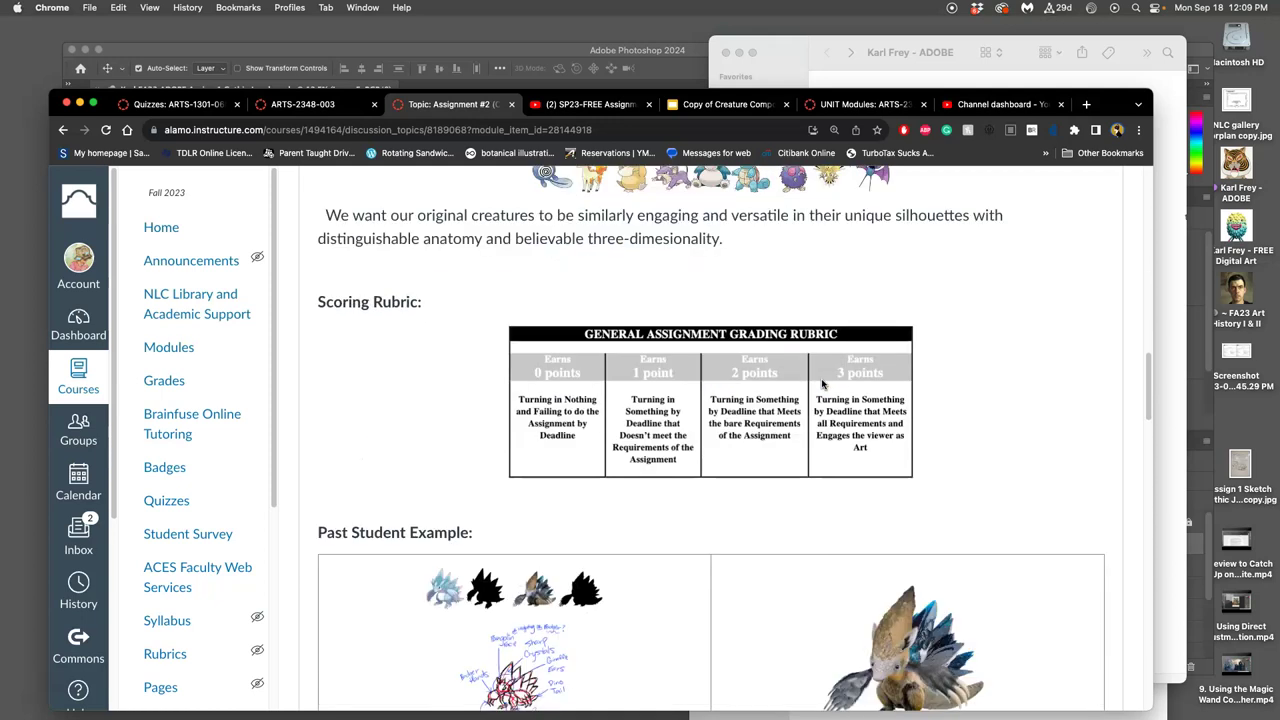
pyautogui.scroll(-3, 822, 383)
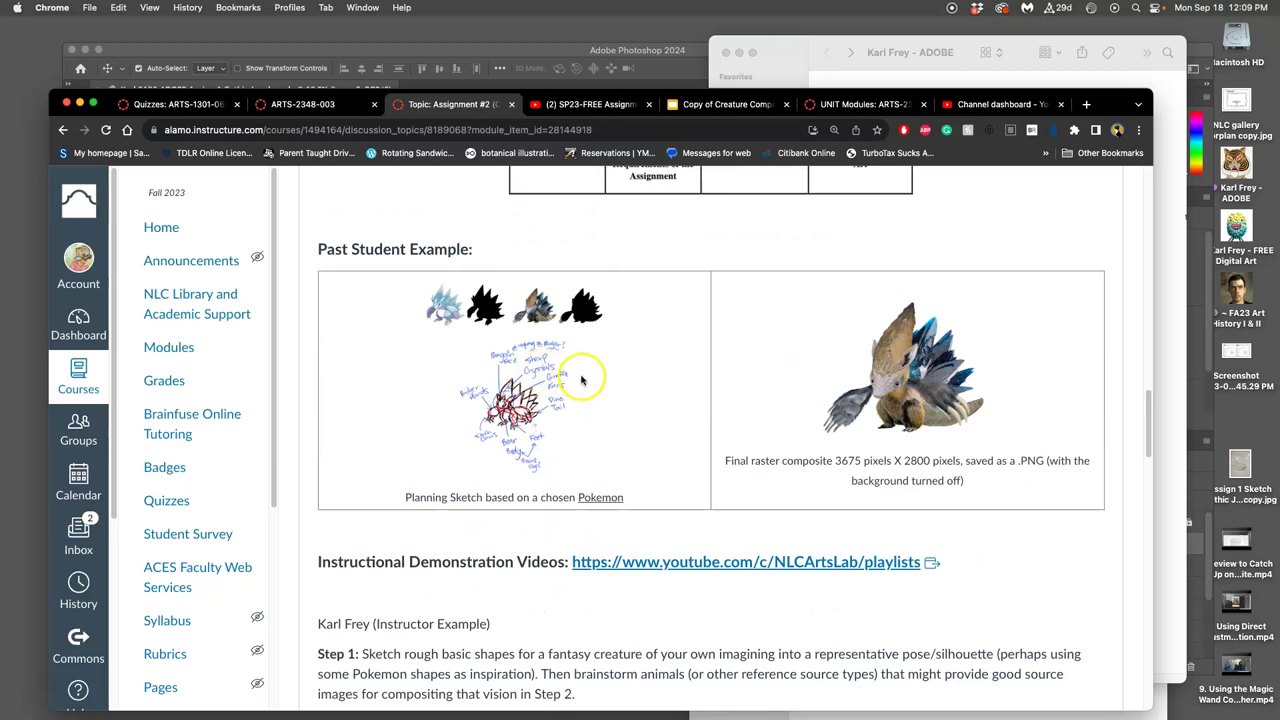
# - At 175% zoom, review the 300 ppi 8 X 10" requirement, rubric and Pokémon inspiration images
pyautogui.press('super+equal')
pyautogui.press('super+equal')
pyautogui.press('super+equal')
pyautogui.press('super+equal')
pyautogui.scroll(2, 580, 374)
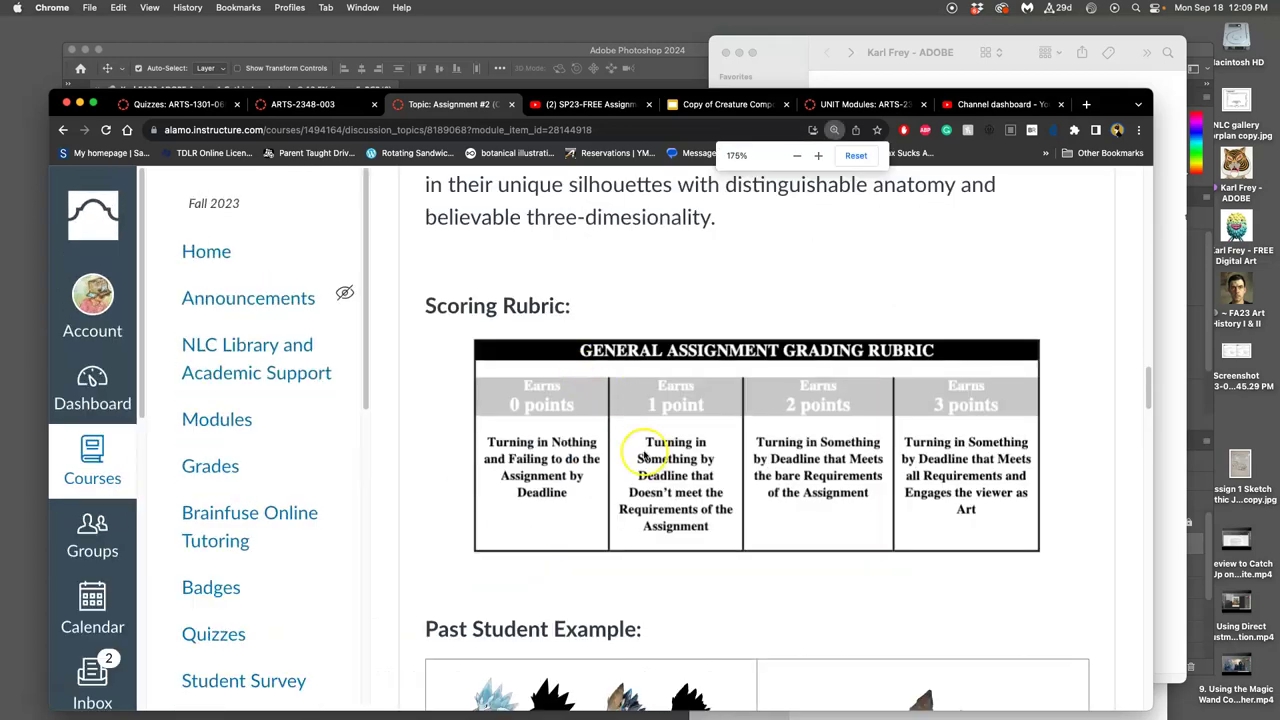
pyautogui.scroll(-4, 645, 452)
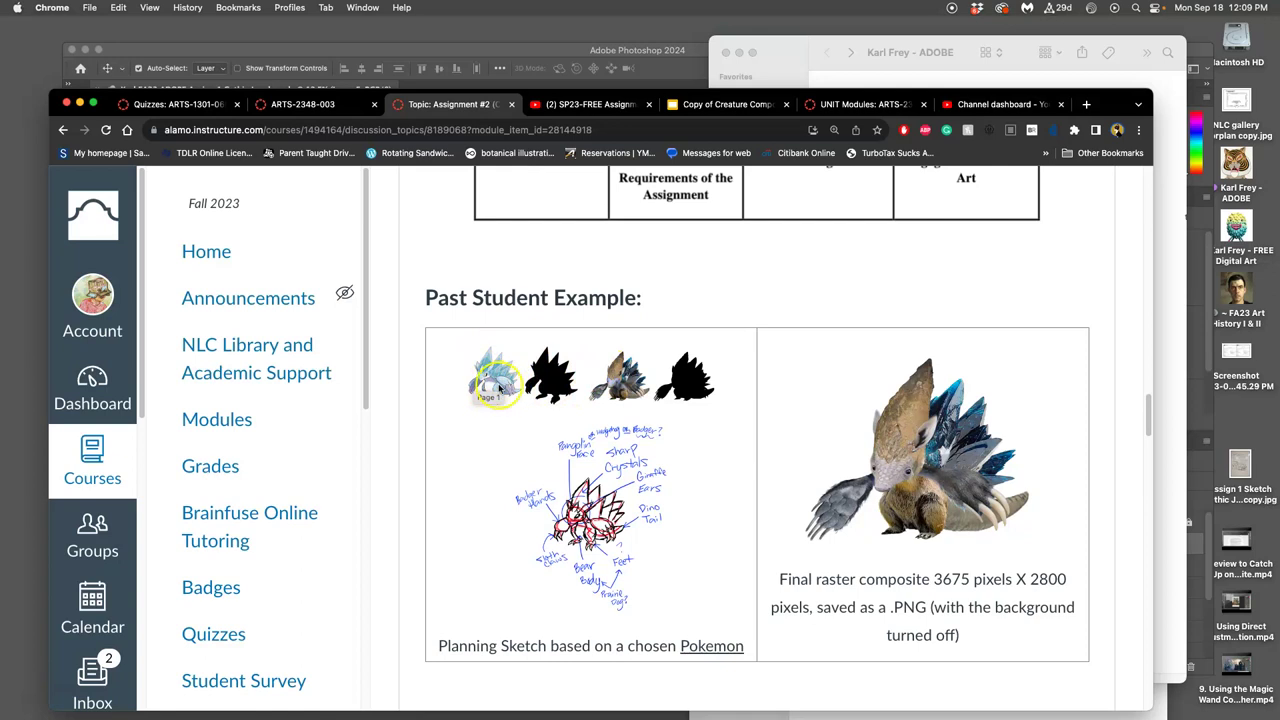
pyautogui.scroll(-1, 546, 403)
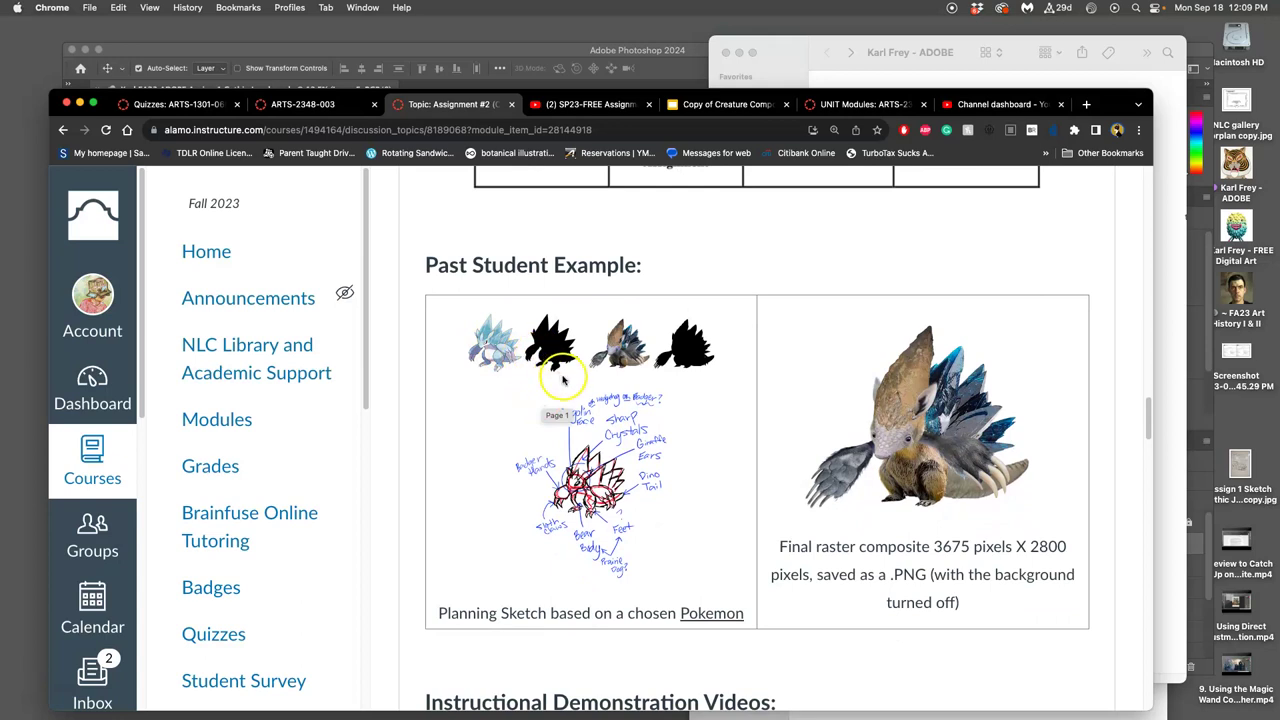
pyautogui.scroll(10, 709, 429)
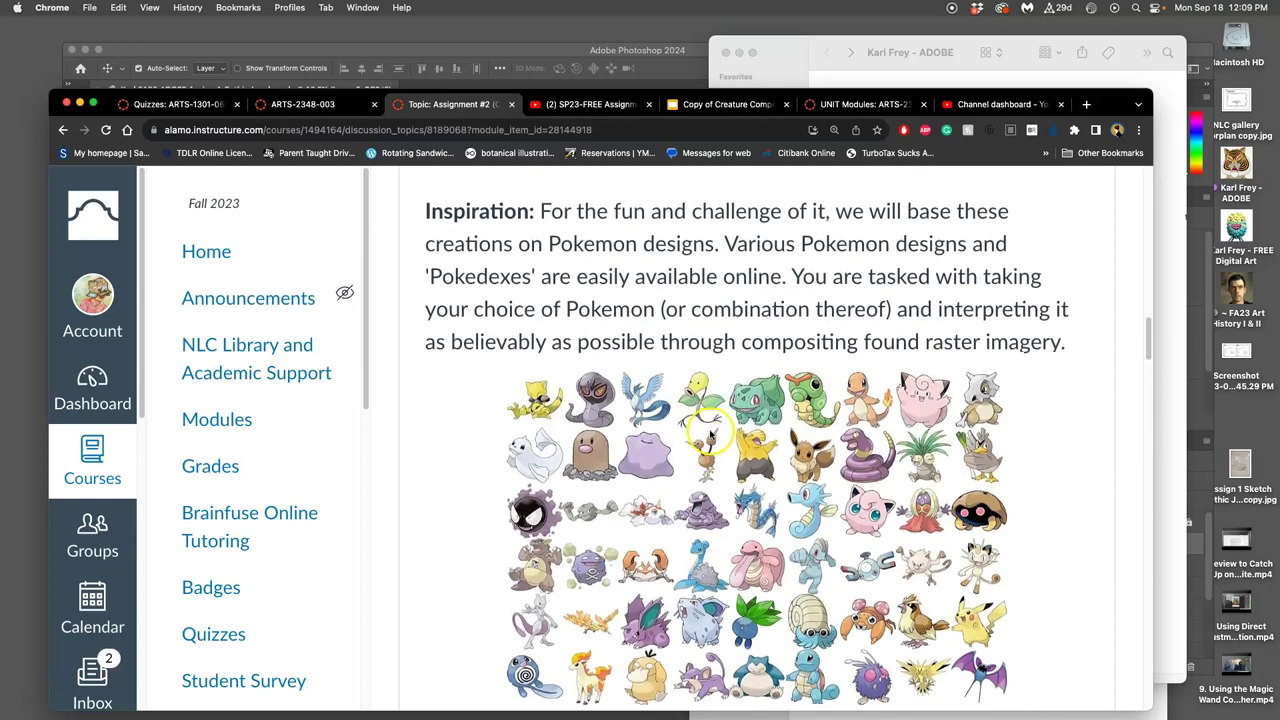
pyautogui.scroll(10, 709, 429)
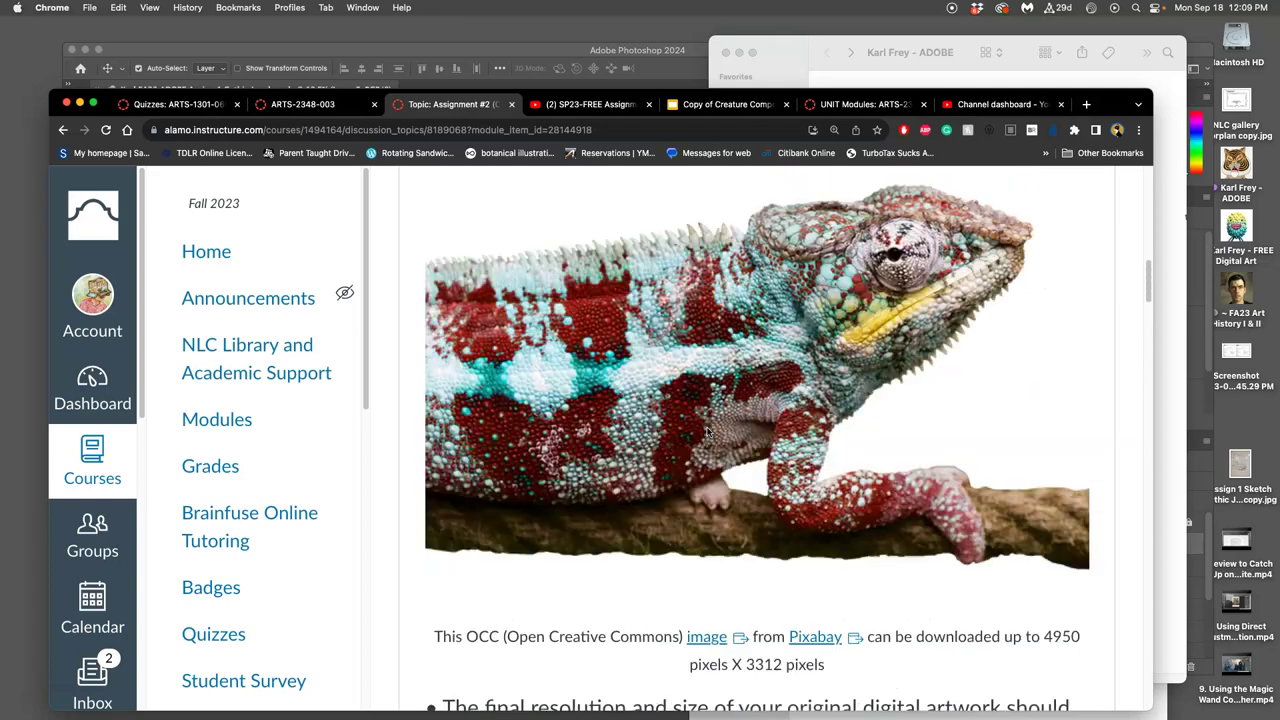
pyautogui.scroll(-8, 707, 432)
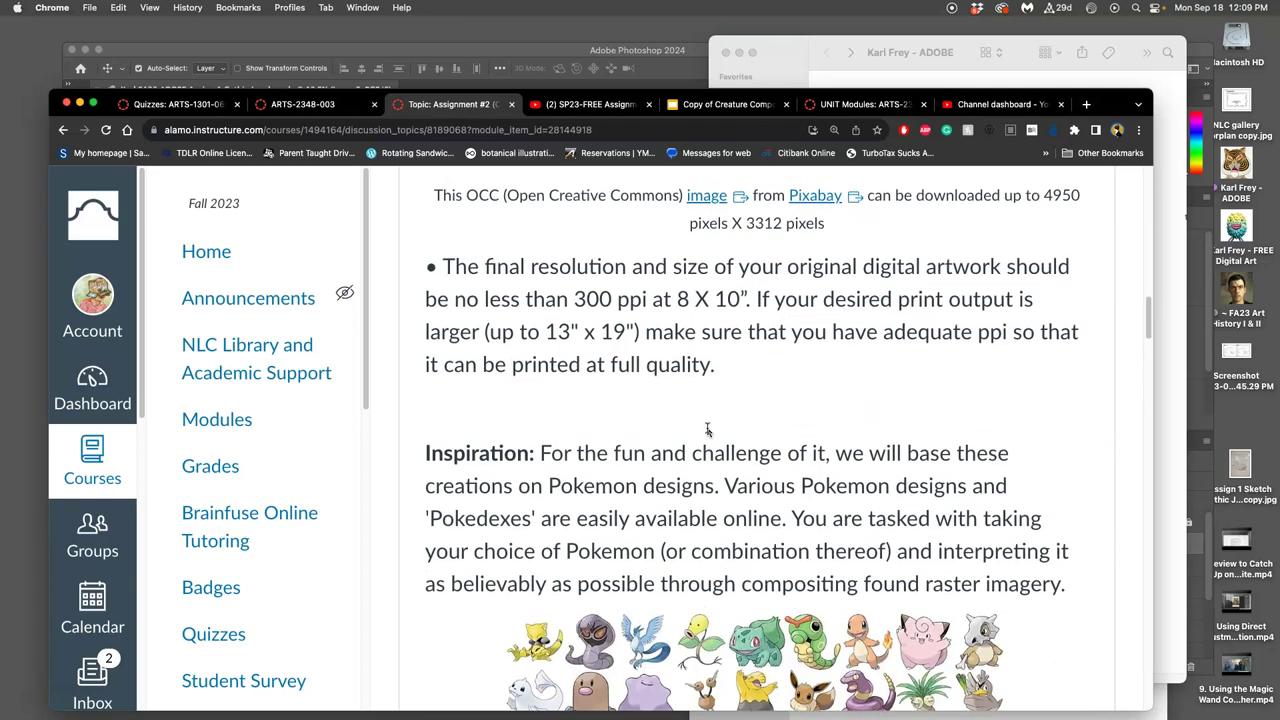
pyautogui.click(700, 430)
pyautogui.scroll(-10, 700, 430)
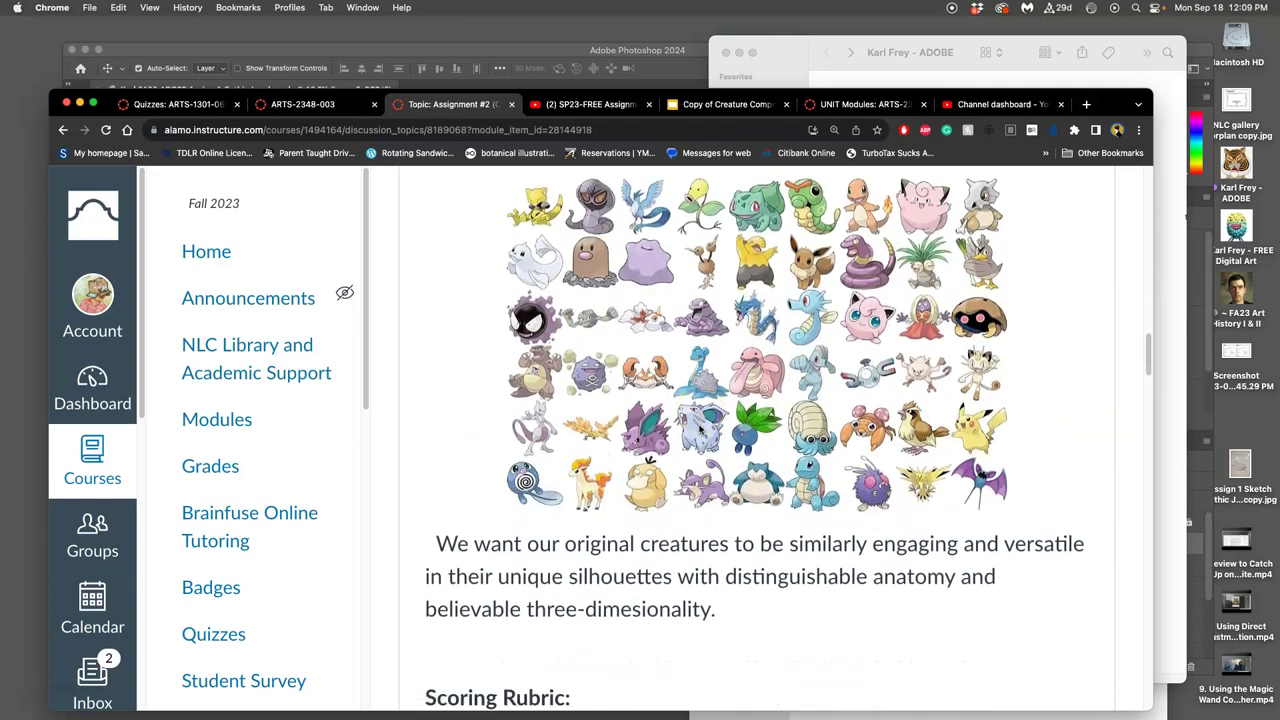
pyautogui.scroll(10, 699, 430)
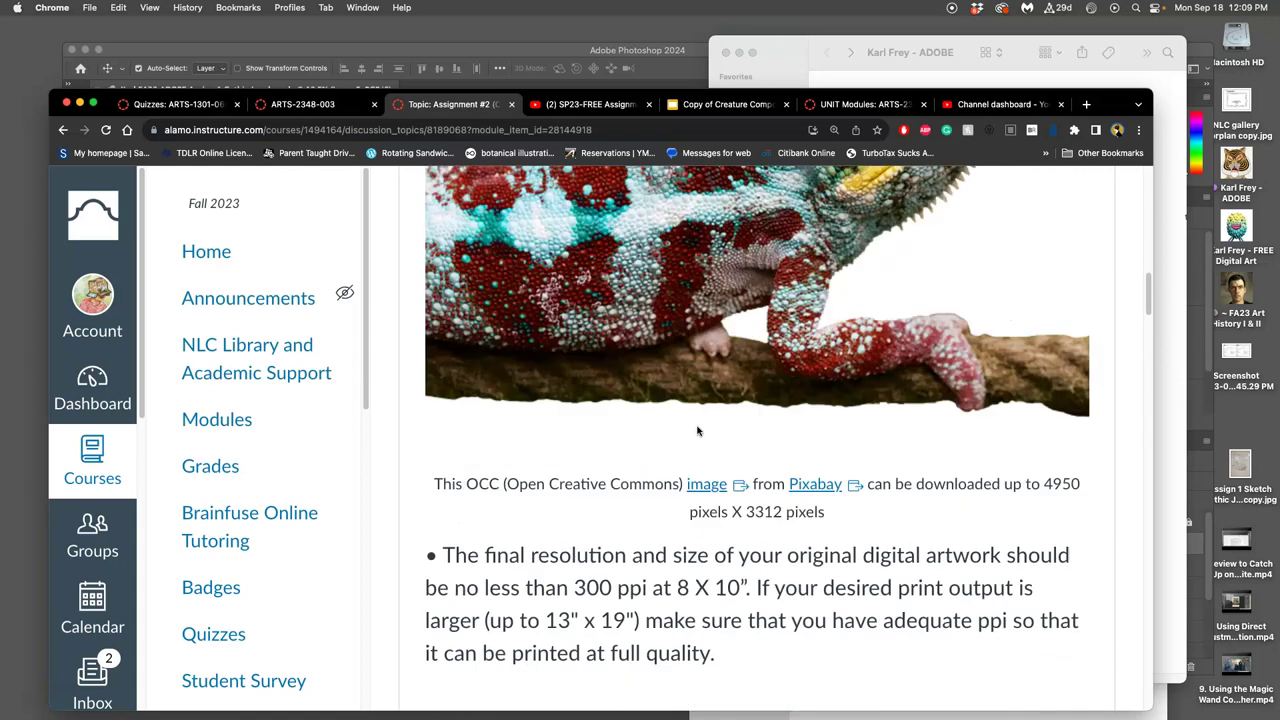
pyautogui.scroll(3, 699, 430)
pyautogui.scroll(-8, 699, 430)
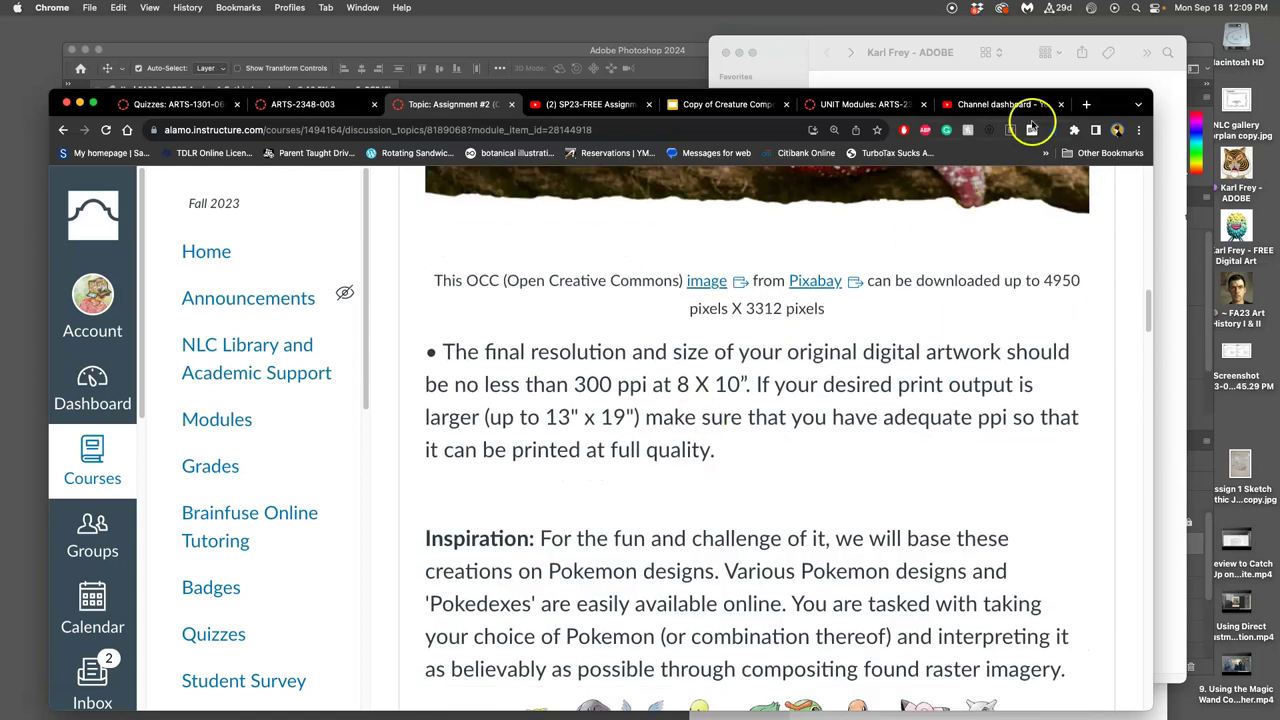
# - Search Google for 'pokedex' in a new tab and open the Pokédex result
pyautogui.click(1086, 104)
pyautogui.write('po')
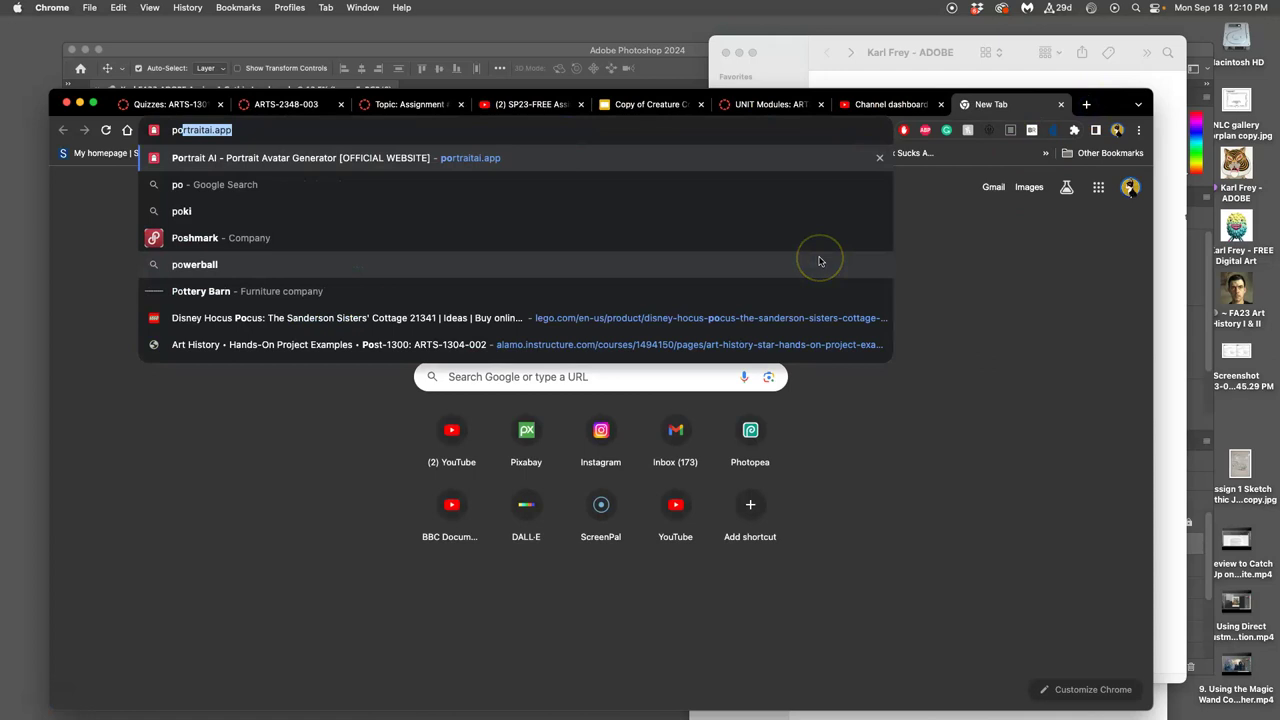
pyautogui.write('kedex')
pyautogui.press('Return')
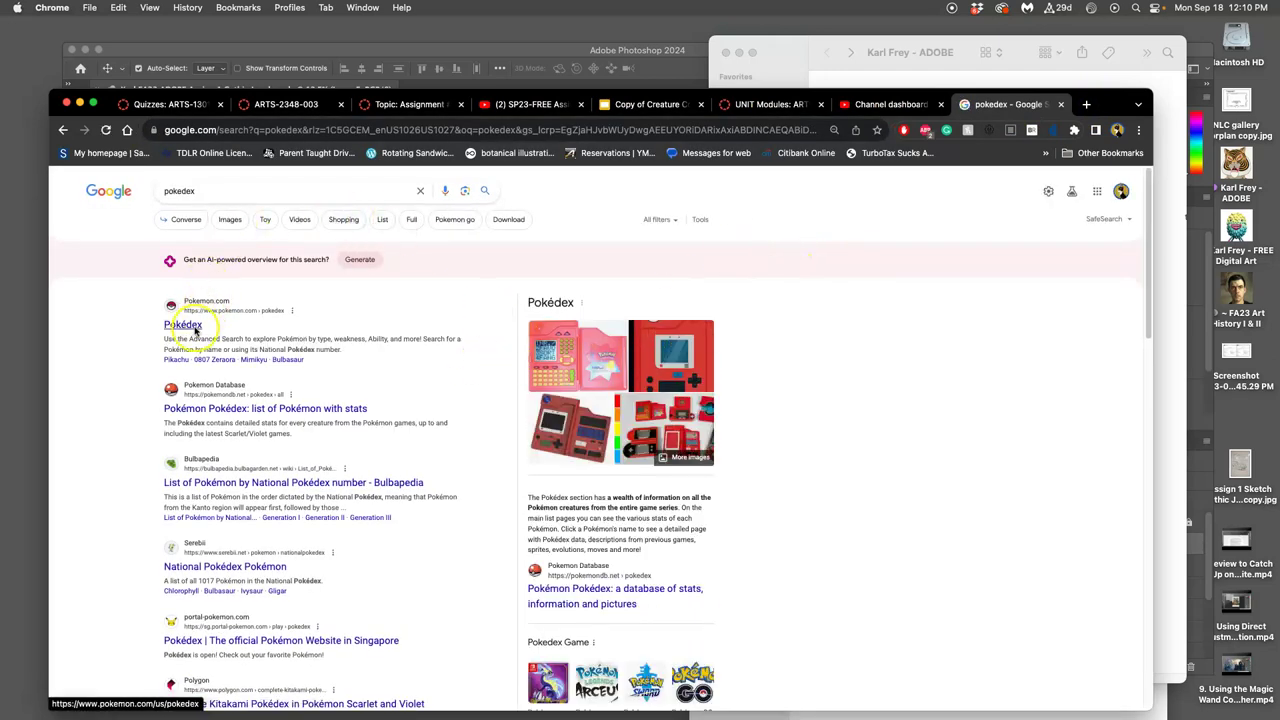
pyautogui.click(189, 327)
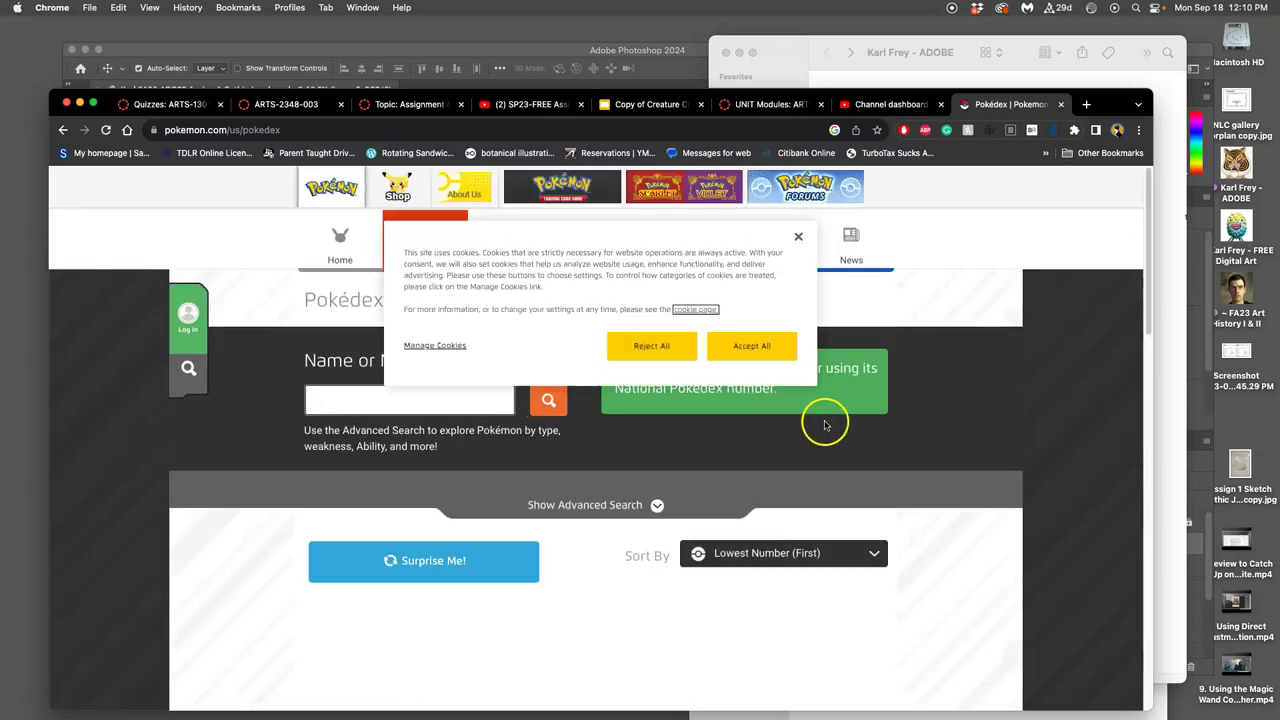
# - Sort the Pokédex list by Highest Number (First)
pyautogui.scroll(-5, 652, 395)
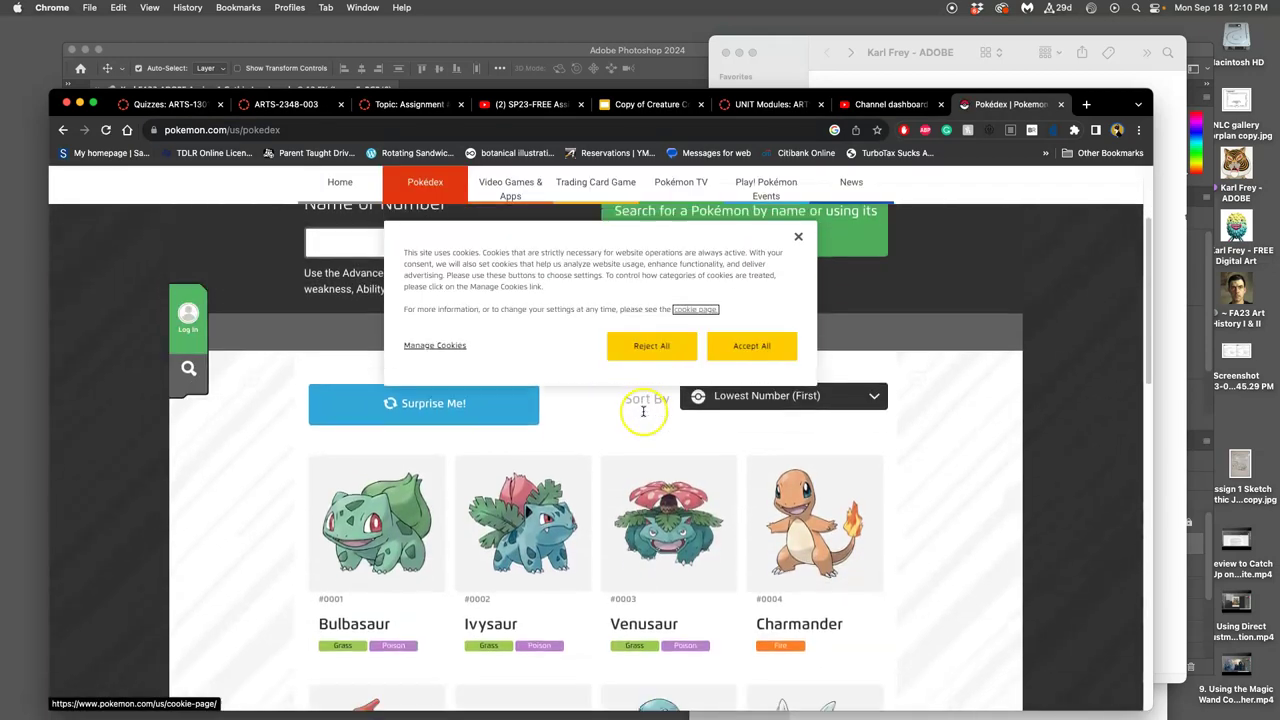
pyautogui.scroll(-10, 749, 437)
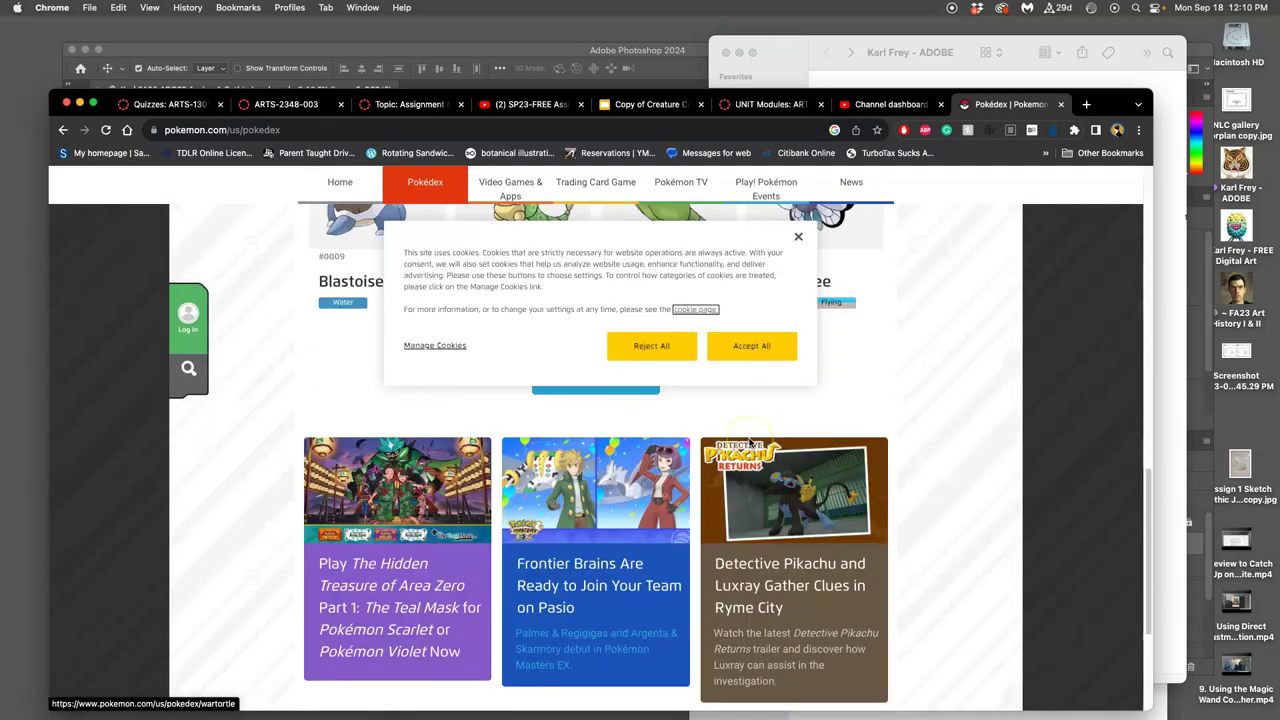
pyautogui.scroll(10, 749, 443)
pyautogui.scroll(3, 749, 443)
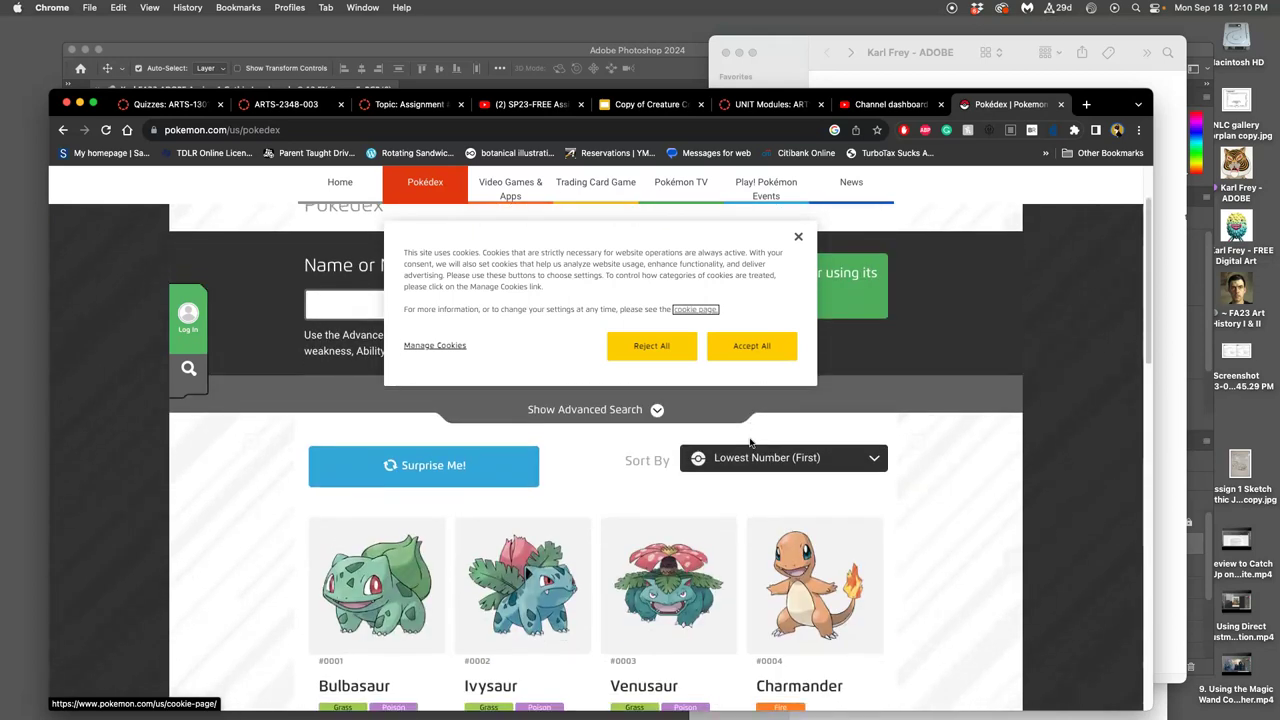
pyautogui.click(863, 461)
pyautogui.click(803, 517)
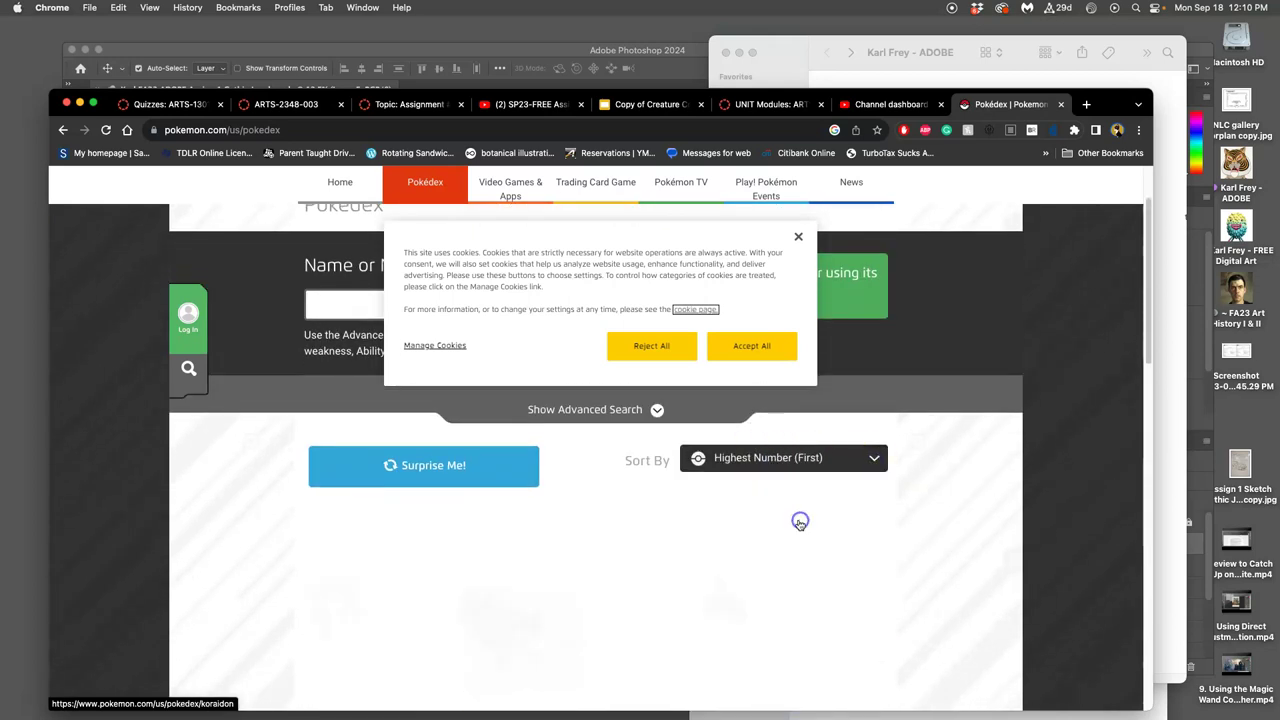
# - Load more Pokémon into the list and accept all cookies
pyautogui.scroll(-3, 900, 540)
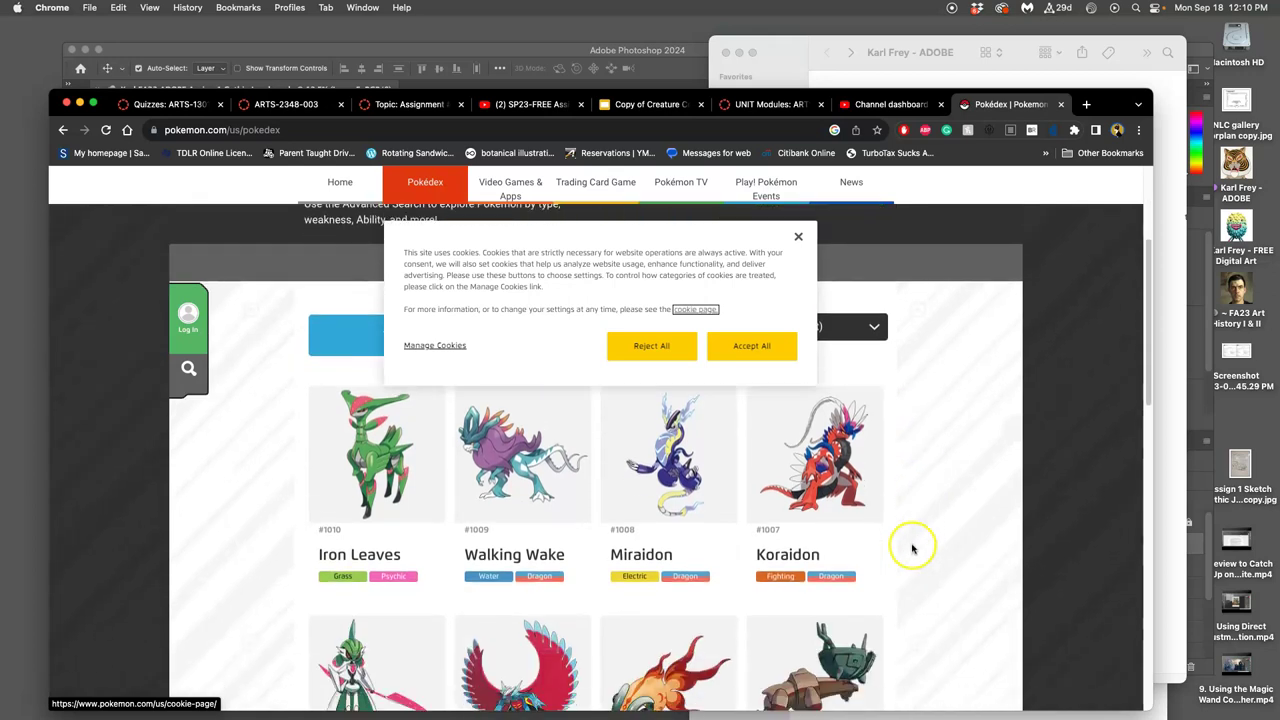
pyautogui.scroll(-3, 904, 545)
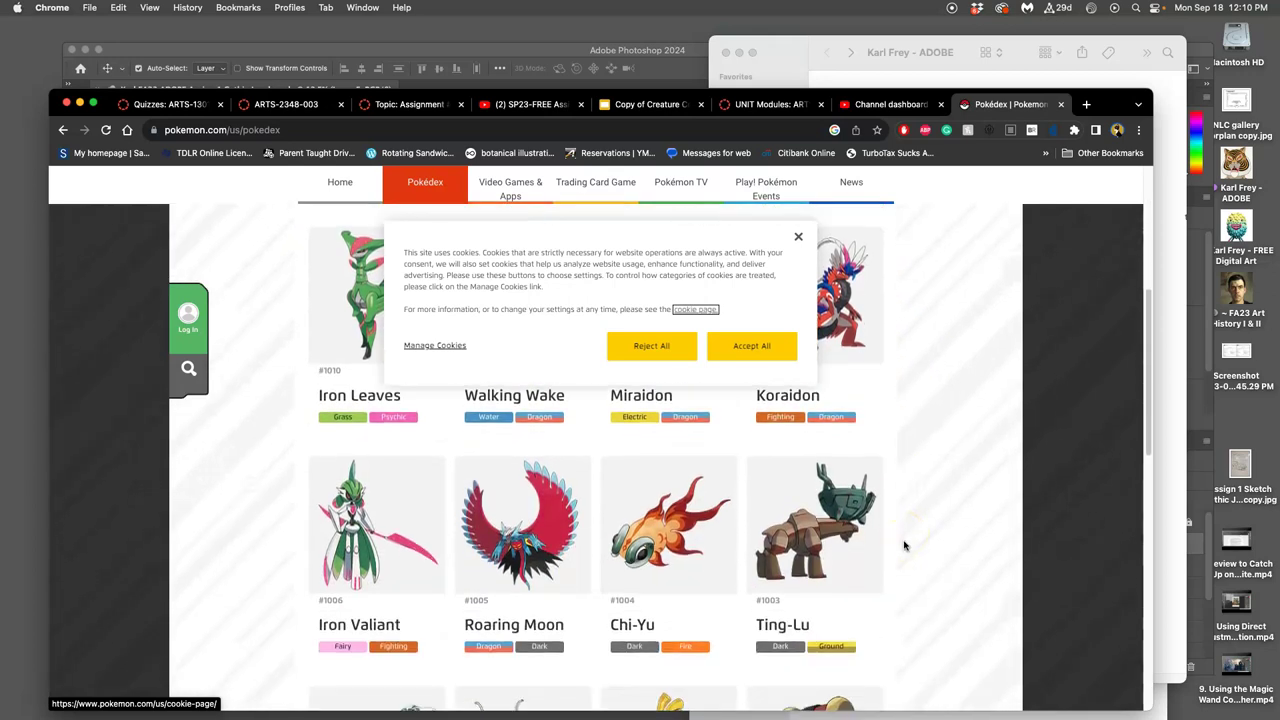
pyautogui.scroll(-5, 904, 545)
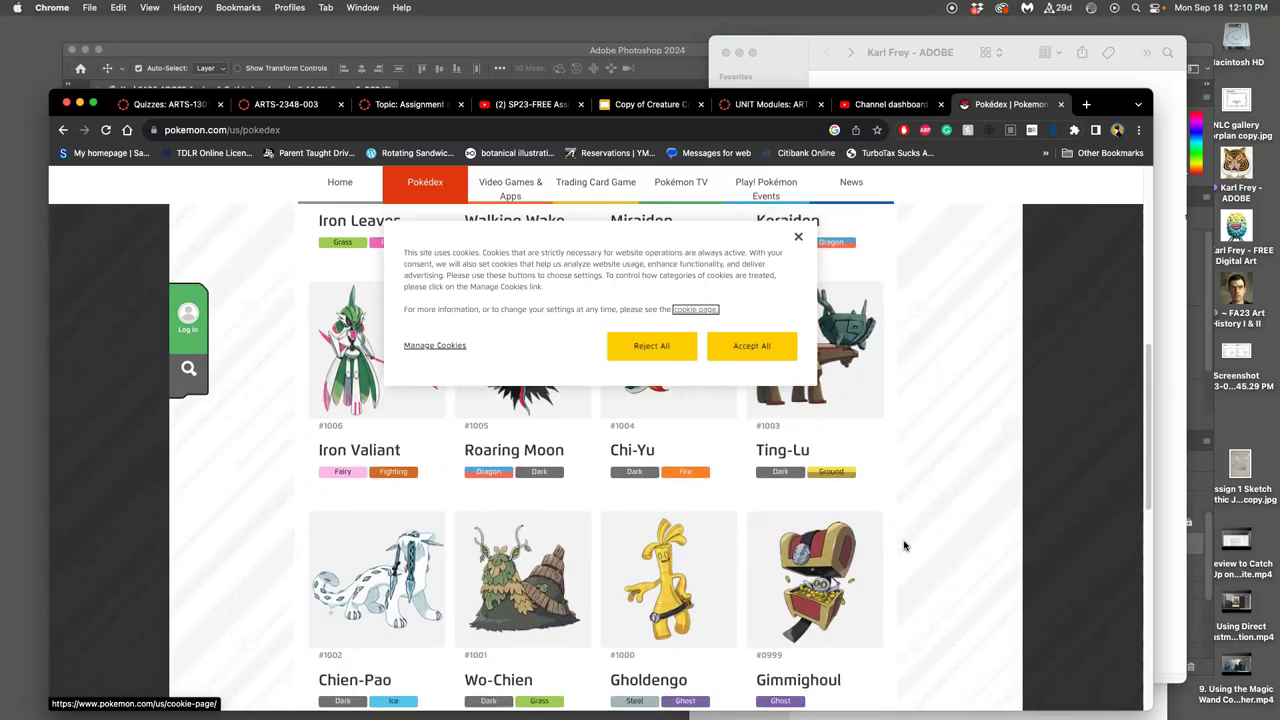
pyautogui.scroll(-1, 904, 545)
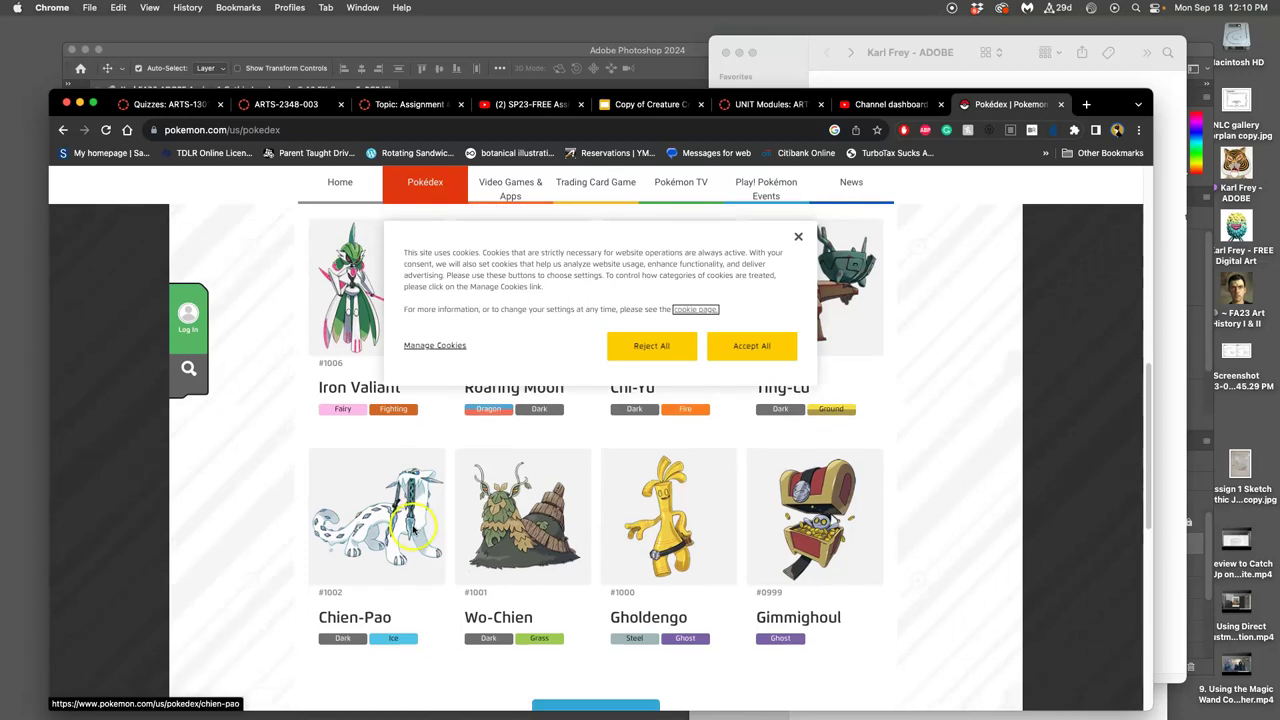
pyautogui.scroll(-3, 443, 529)
pyautogui.scroll(10, 449, 534)
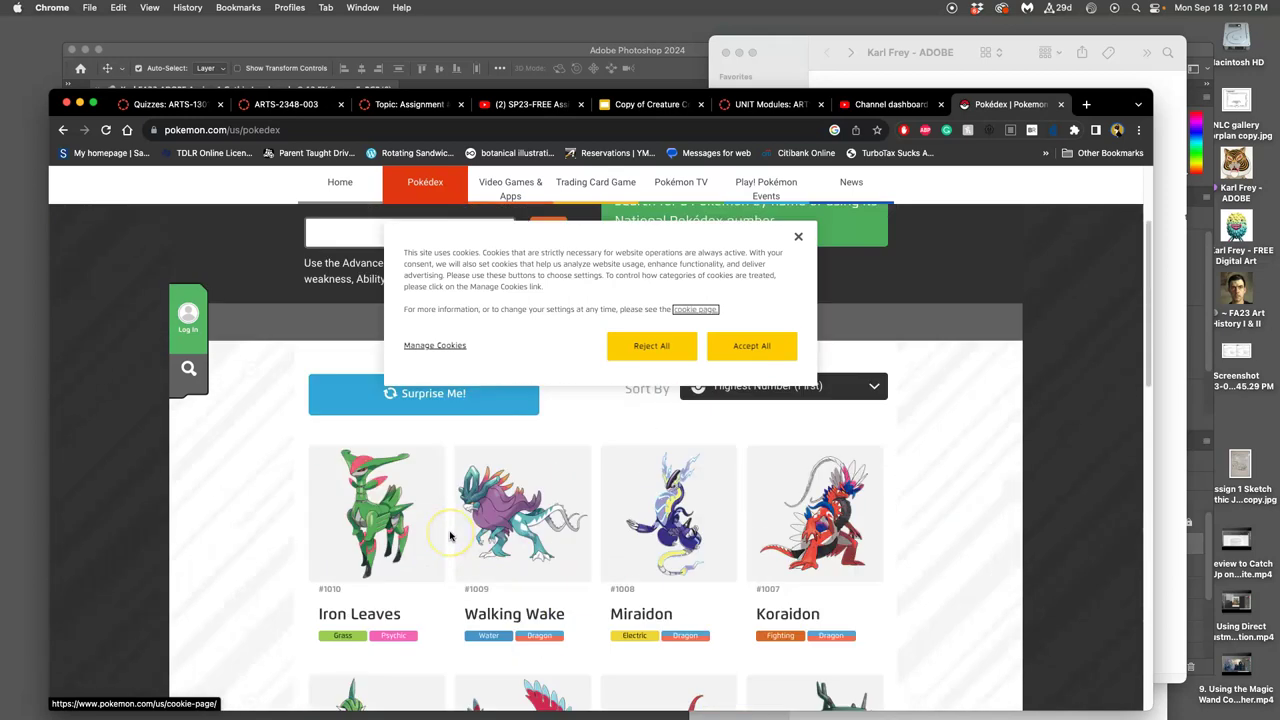
pyautogui.scroll(1, 449, 537)
pyautogui.scroll(-10, 450, 535)
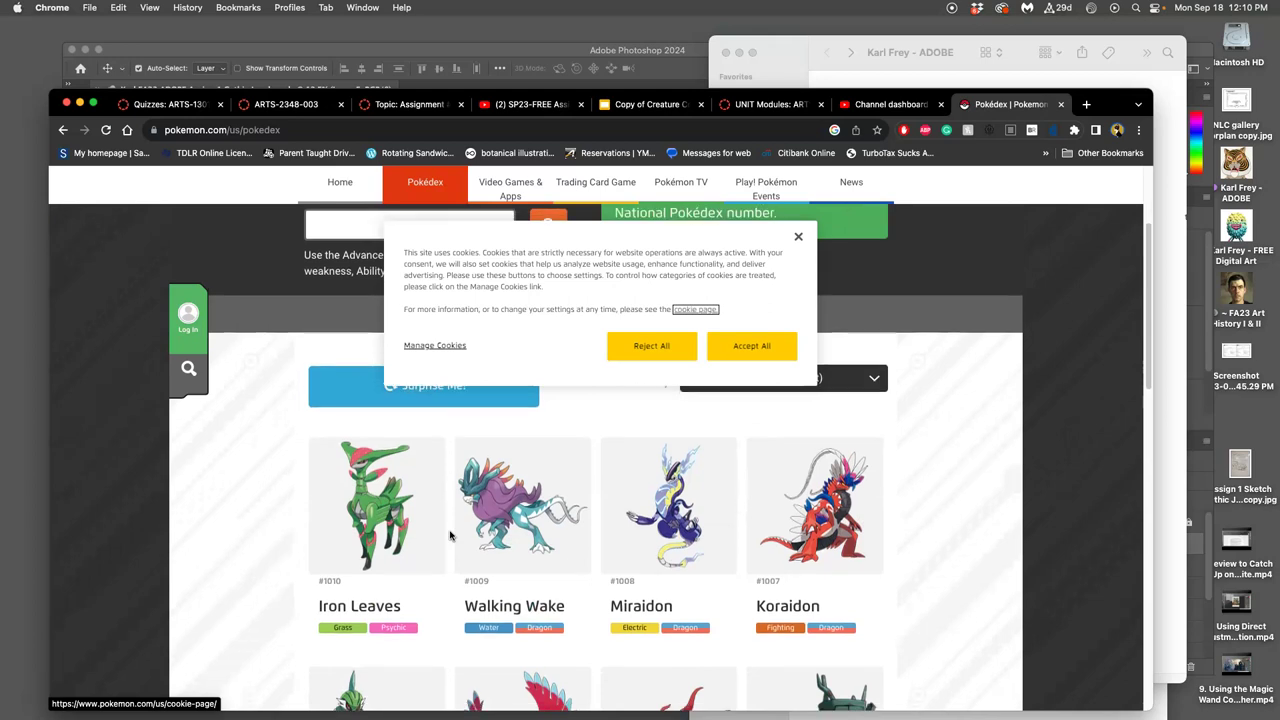
pyautogui.scroll(-3, 450, 533)
pyautogui.scroll(1, 500, 500)
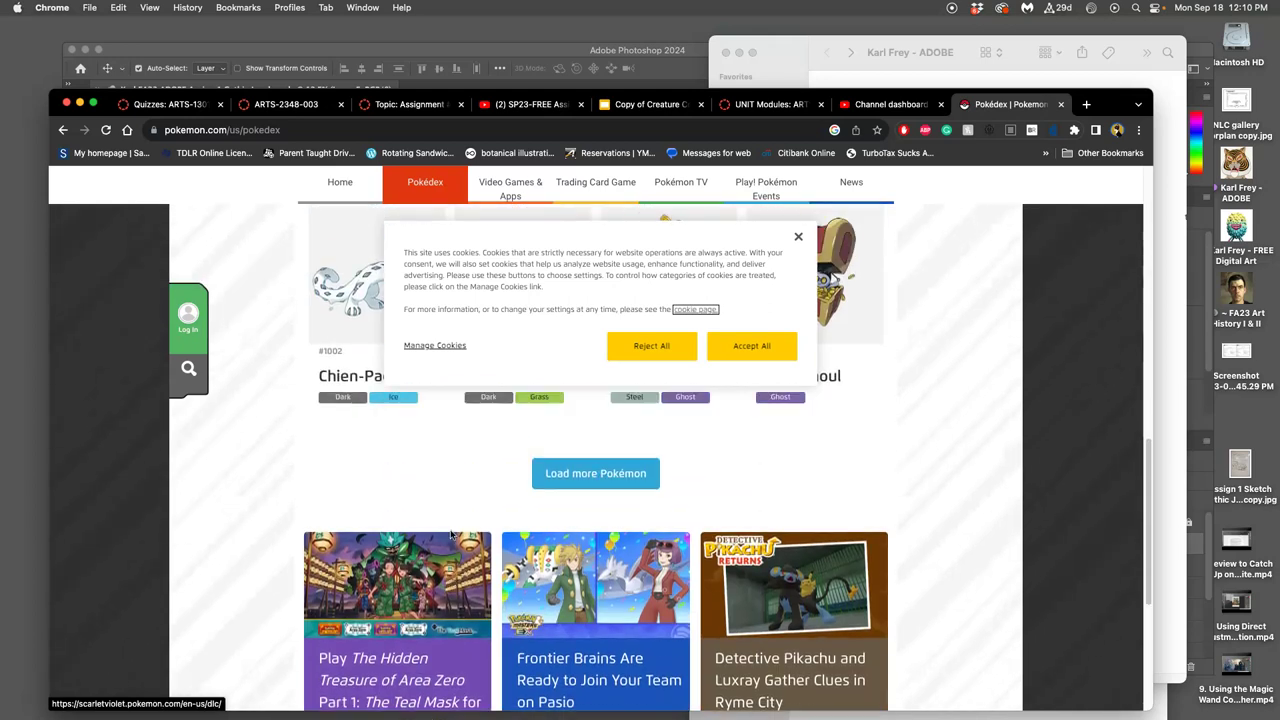
pyautogui.click(591, 481)
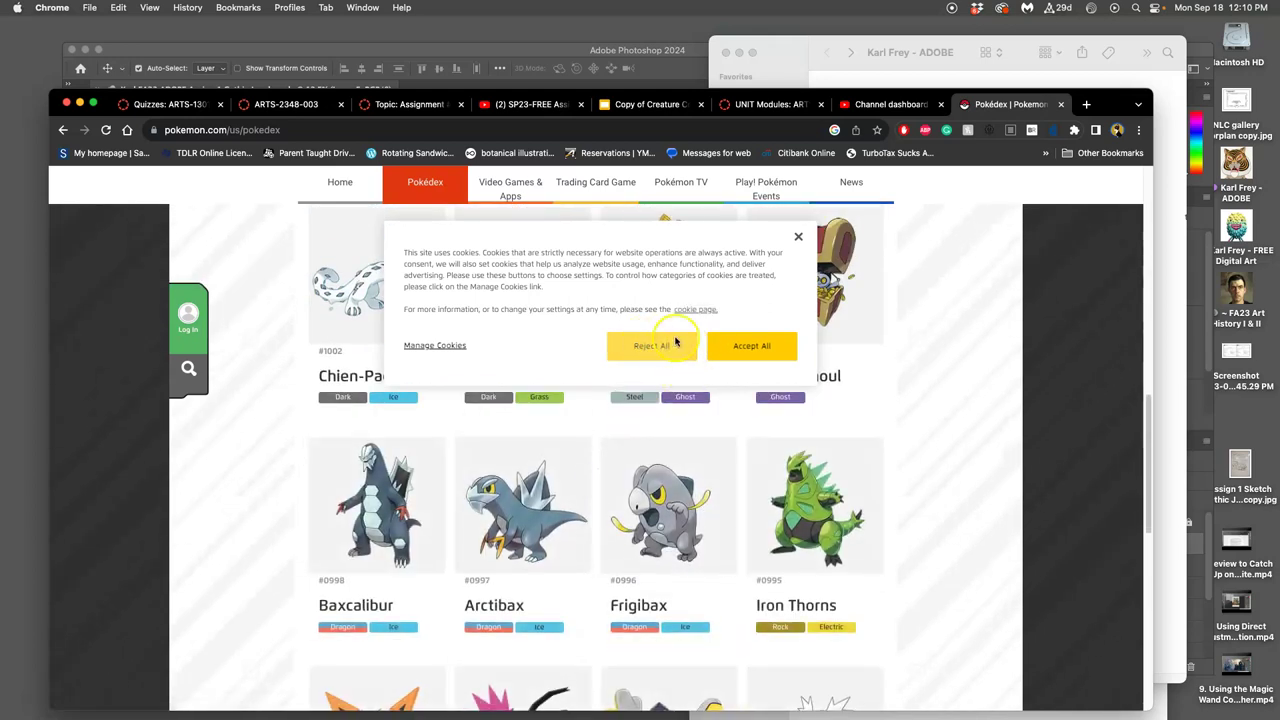
pyautogui.click(751, 346)
# - Browse the Pokédex past the Iron Bundle entry down to #0959 Tinkaton
pyautogui.scroll(-3, 876, 466)
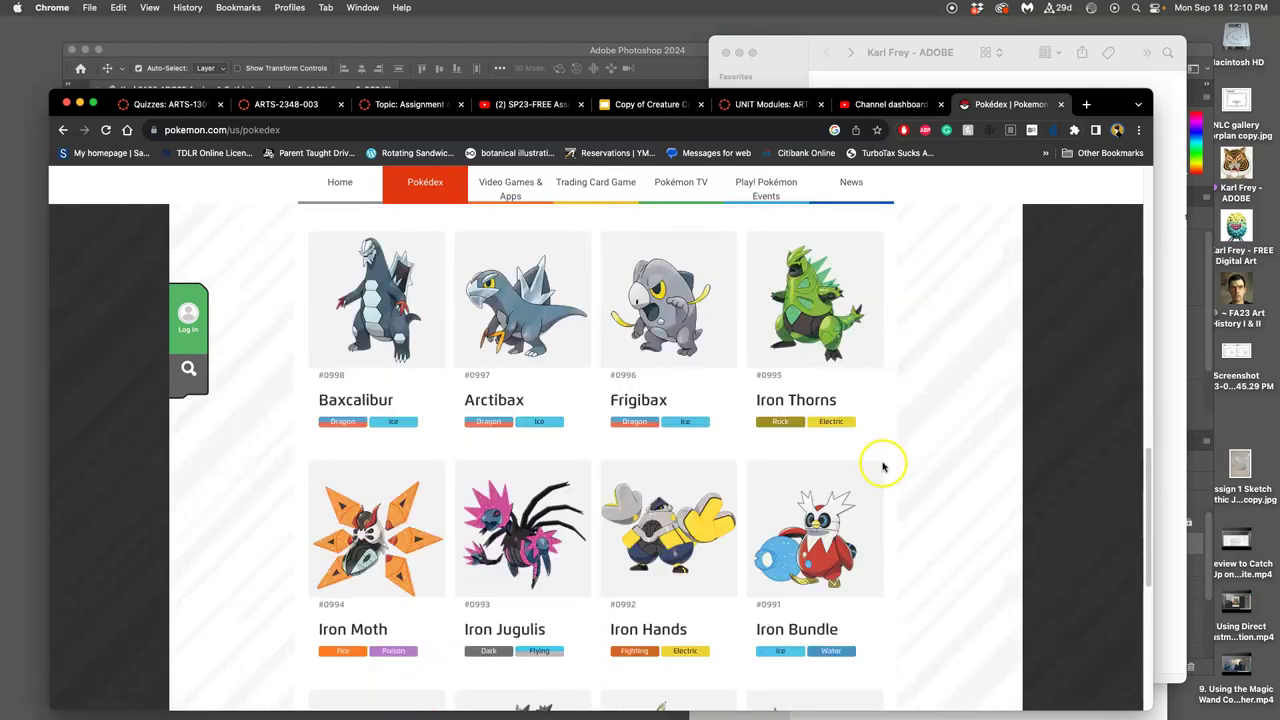
pyautogui.scroll(-2, 884, 467)
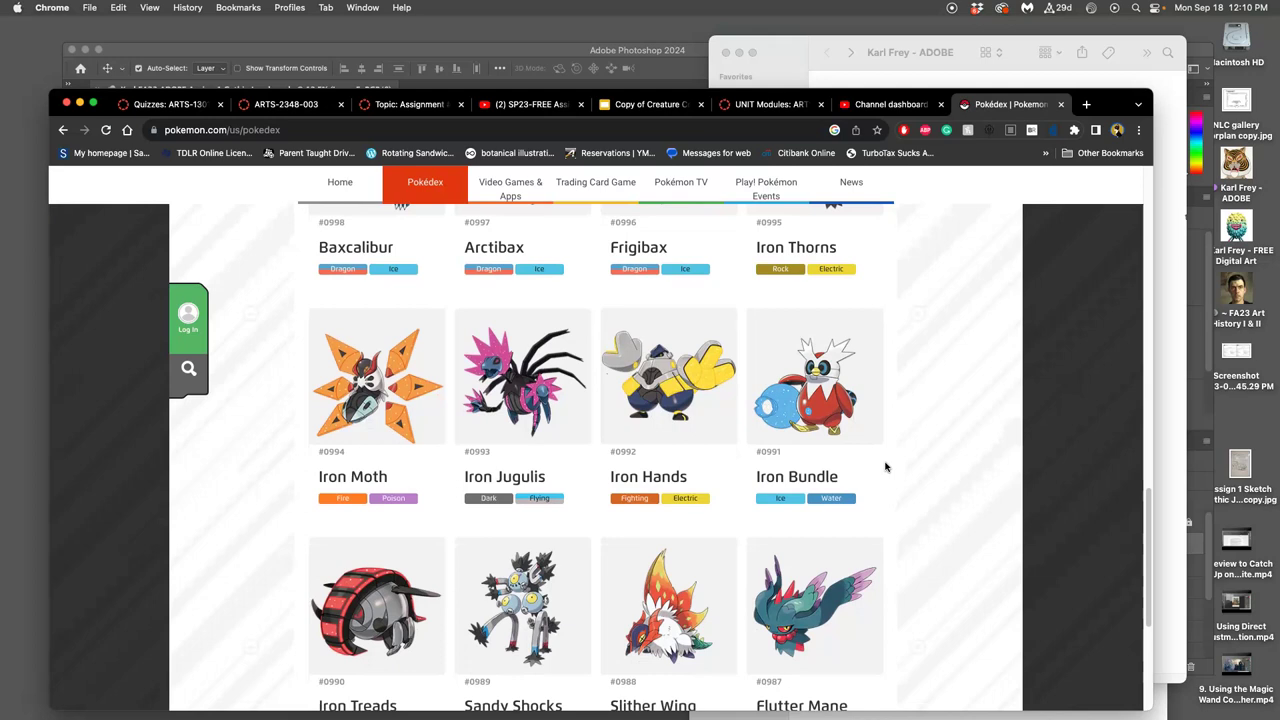
pyautogui.click(875, 455)
pyautogui.scroll(-1, 871, 455)
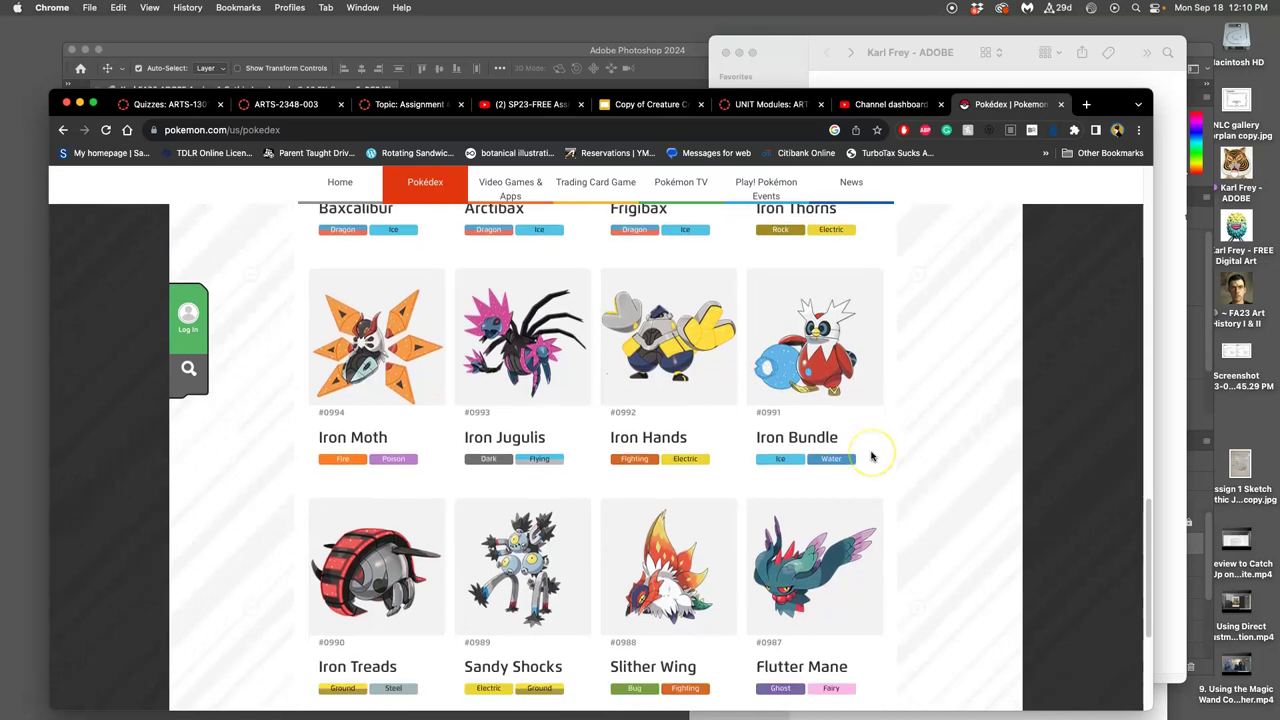
pyautogui.click(826, 362)
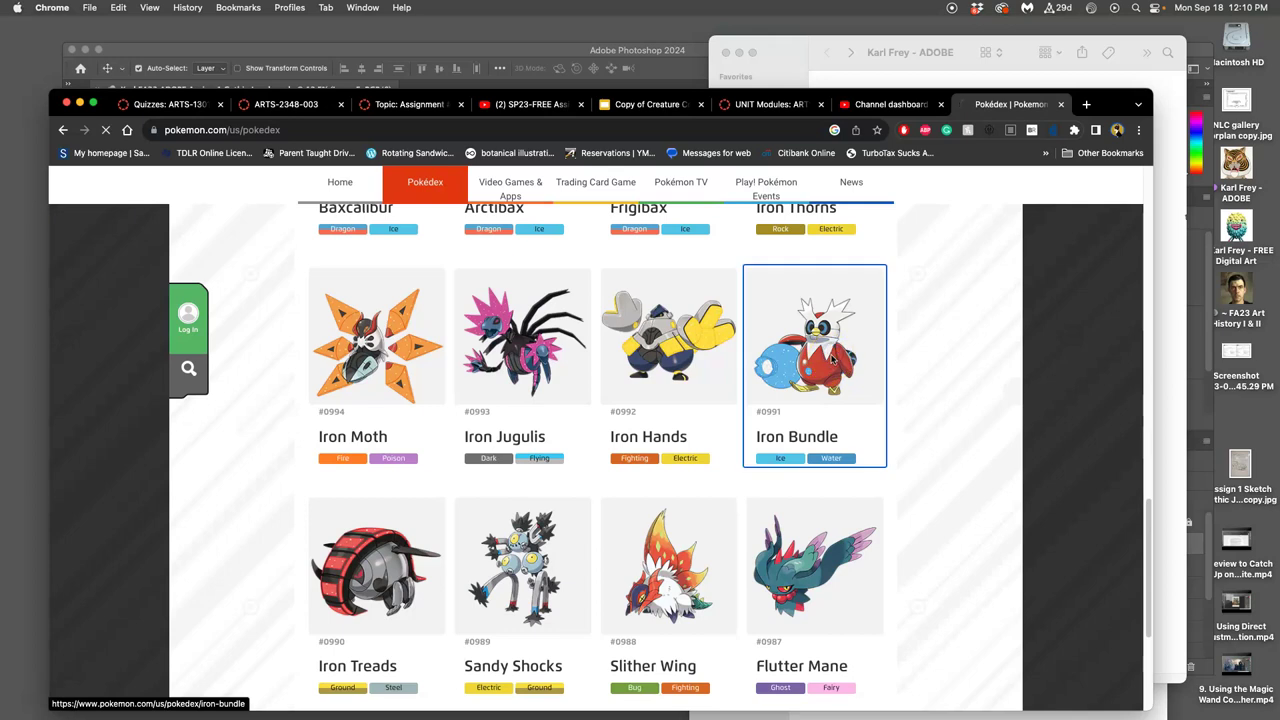
pyautogui.scroll(-5, 829, 388)
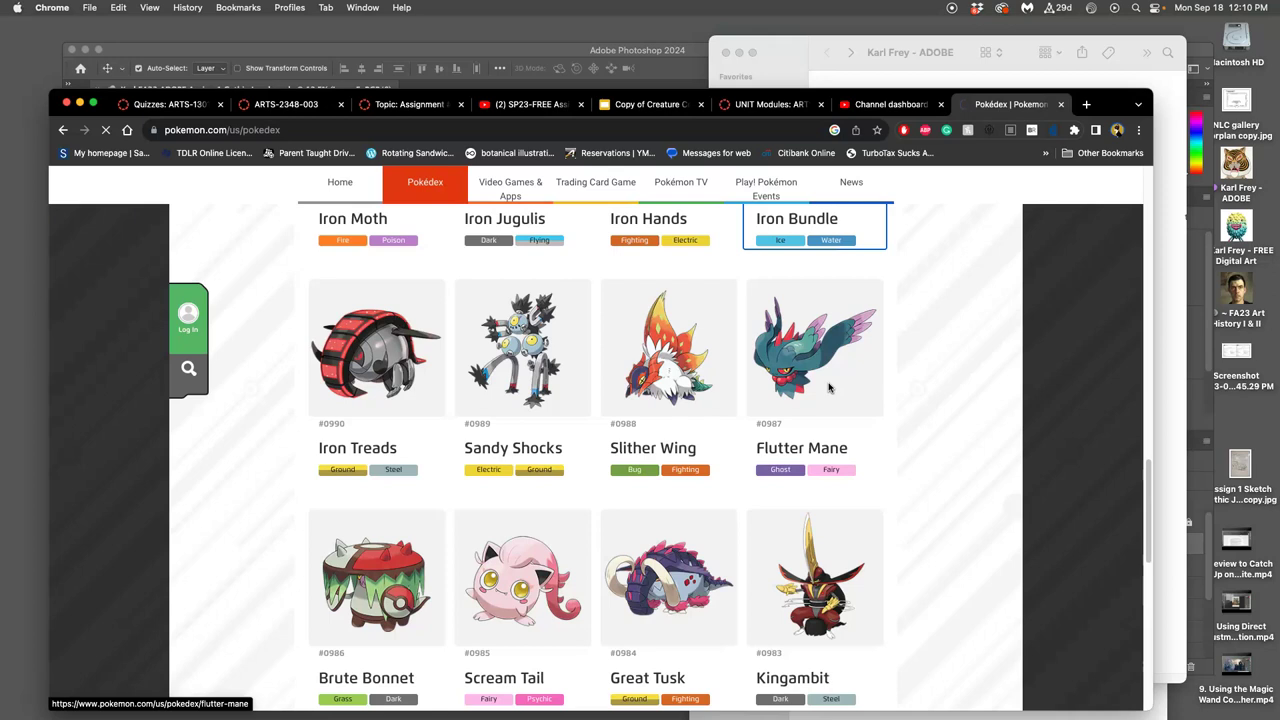
pyautogui.scroll(-7, 829, 388)
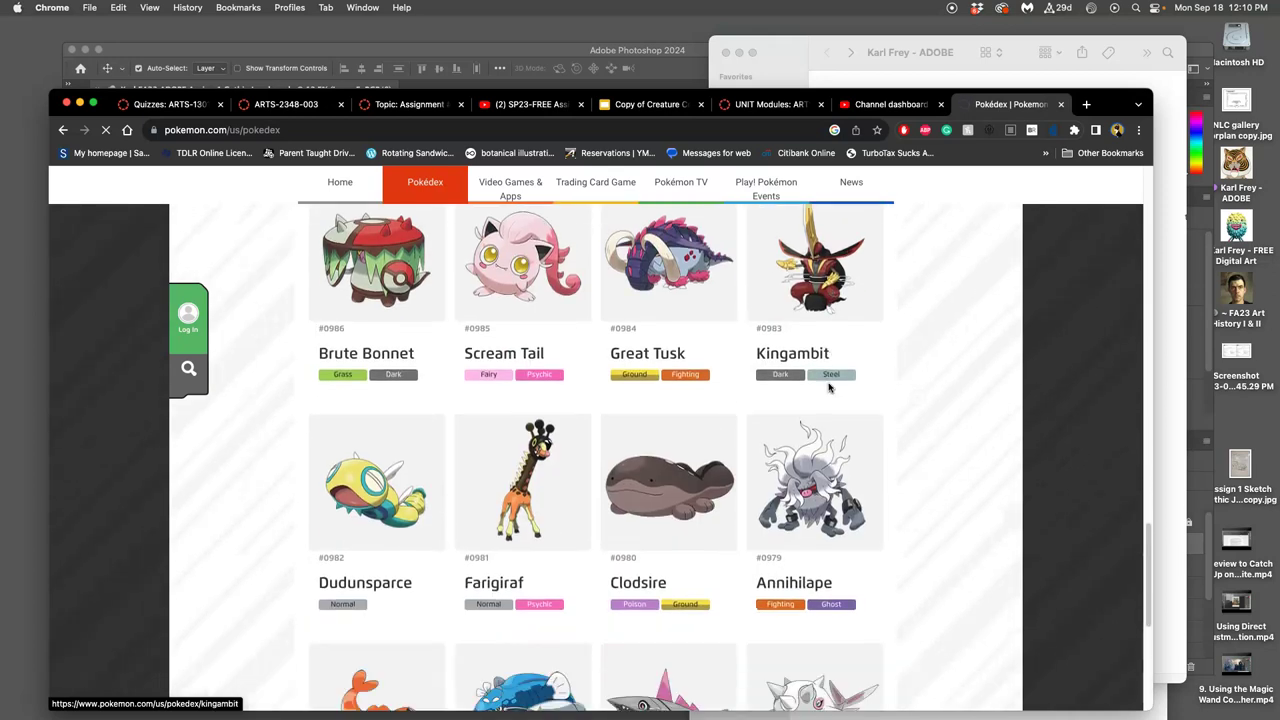
pyautogui.scroll(-5, 829, 388)
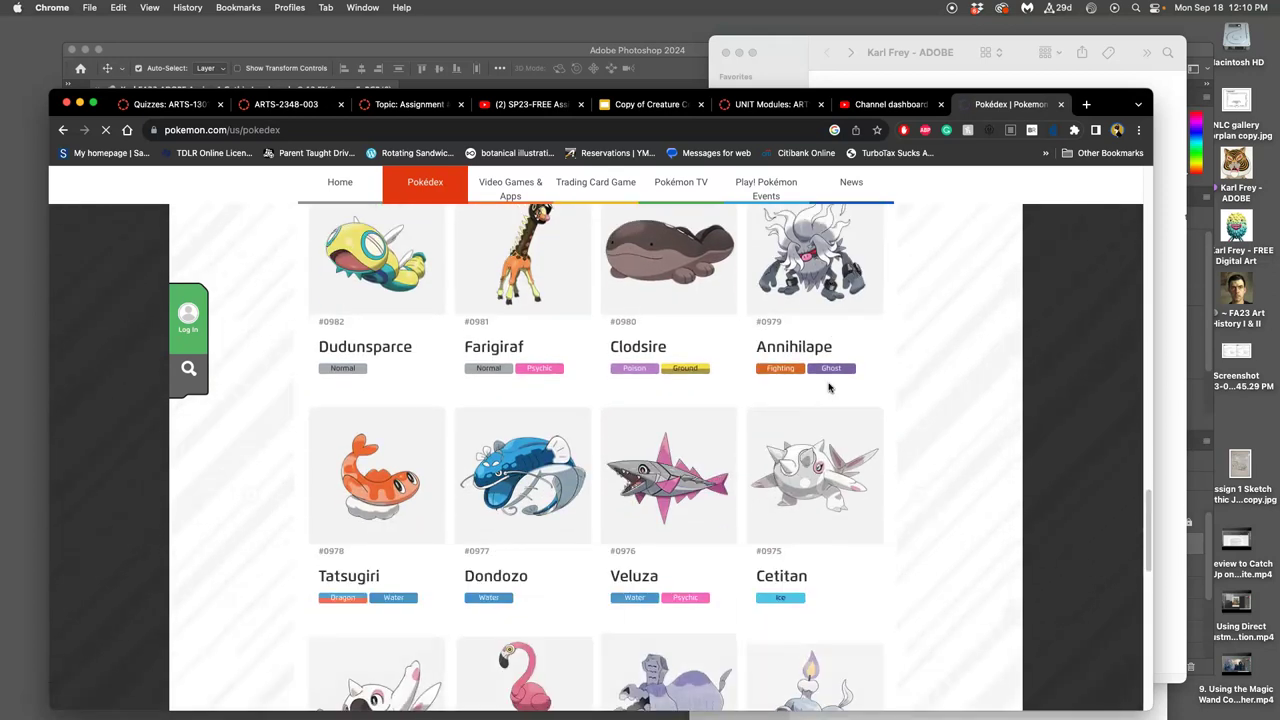
pyautogui.scroll(-8, 829, 388)
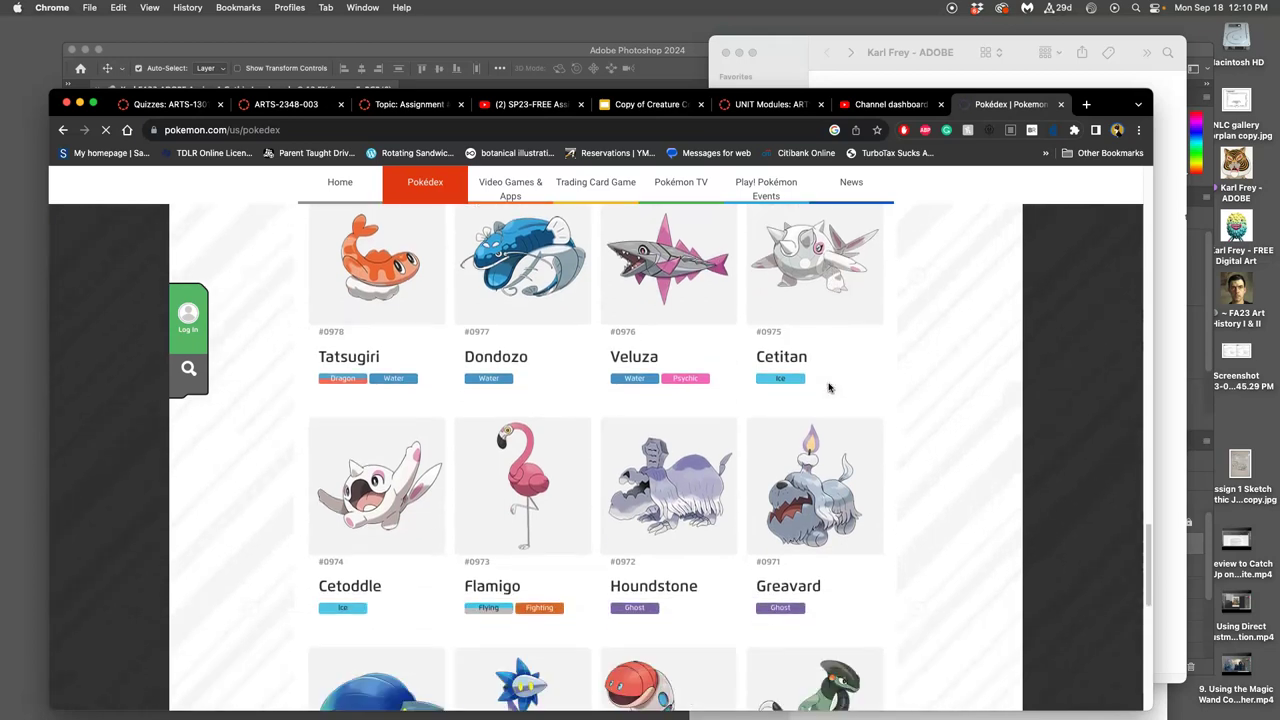
pyautogui.scroll(-7, 829, 388)
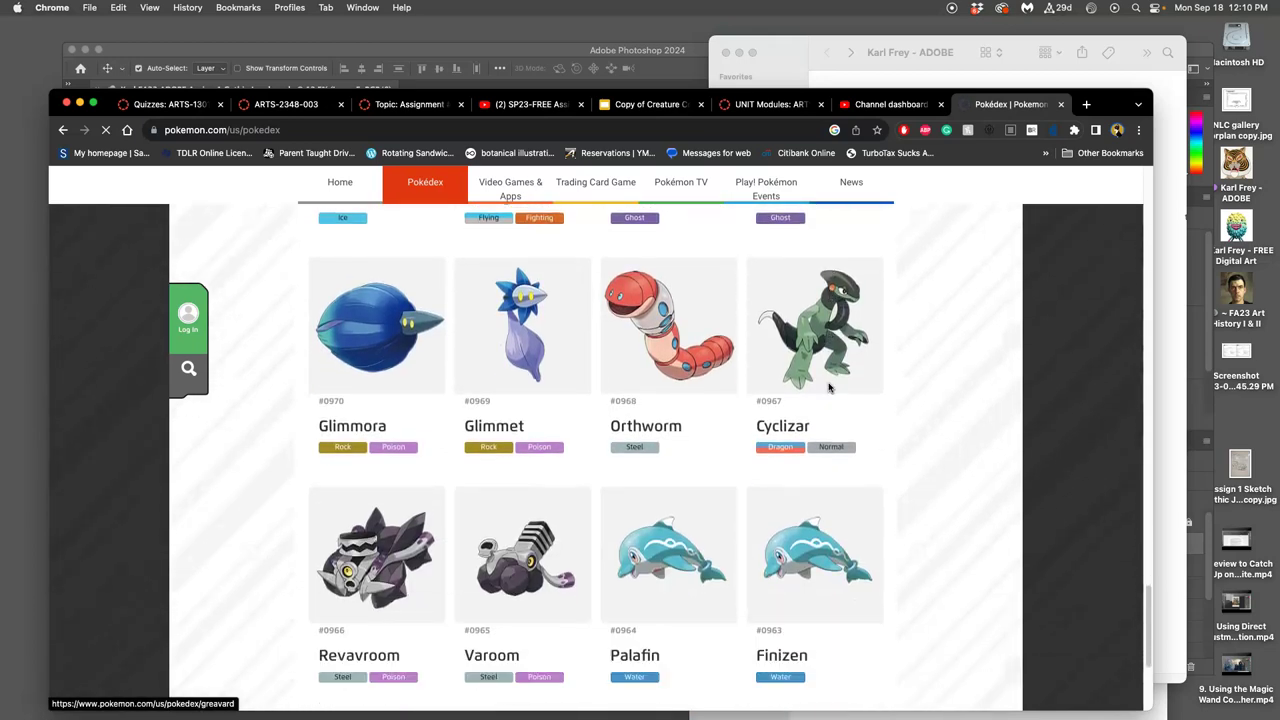
pyautogui.scroll(11, 829, 388)
pyautogui.scroll(-9, 829, 388)
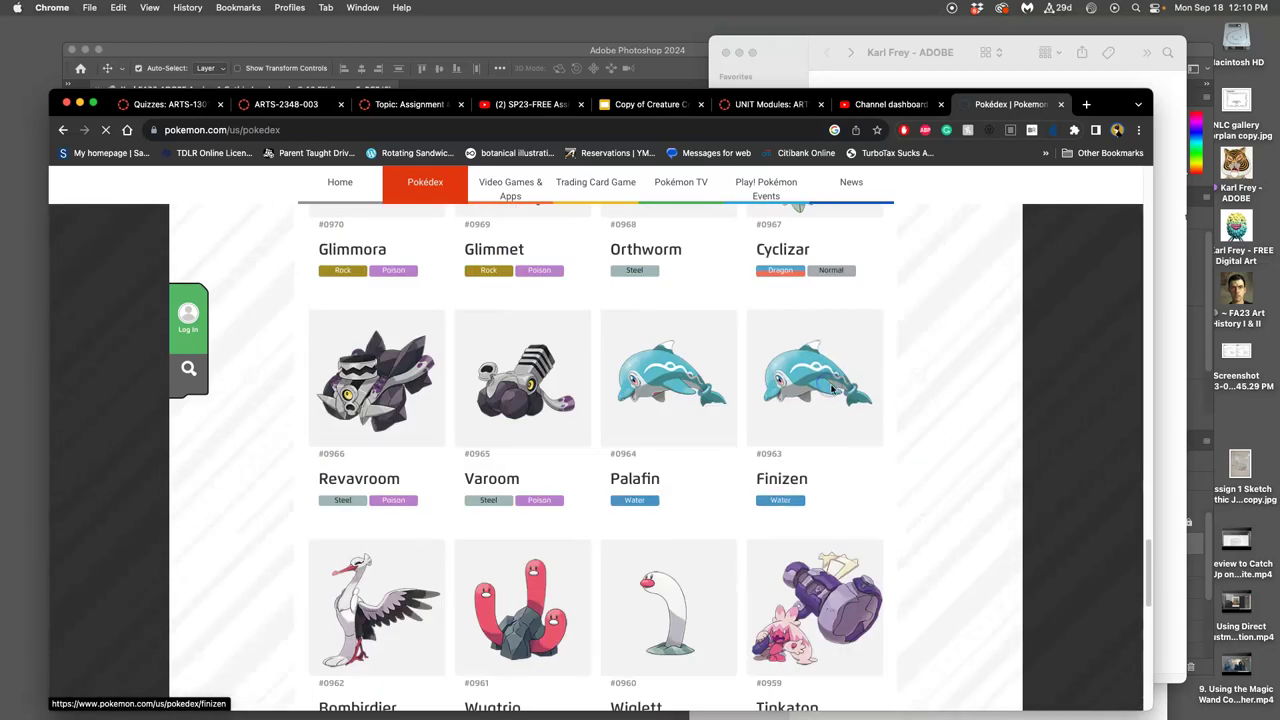
pyautogui.scroll(-3, 851, 398)
pyautogui.click(851, 398)
pyautogui.scroll(-3, 851, 398)
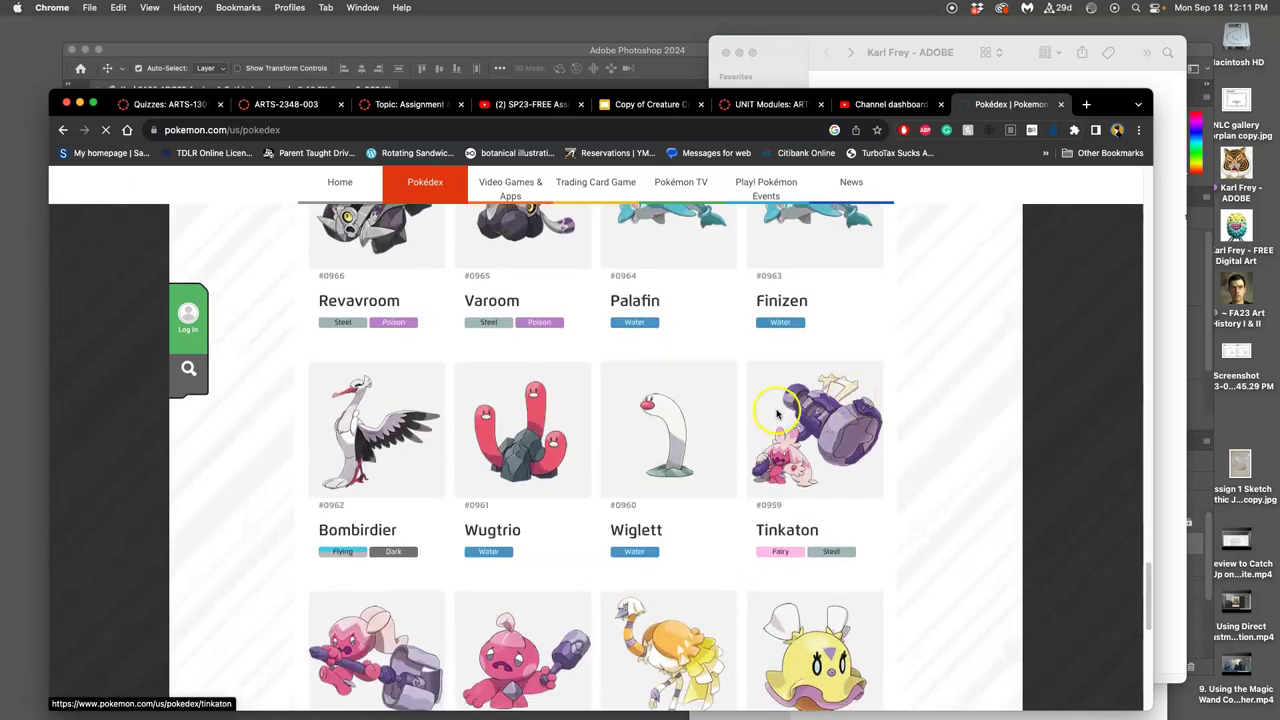
# - Open Bombirdier's page in a new tab, view it, and return to the Pokédex grid
pyautogui.click(372, 440)
pyautogui.rightClick(372, 440)
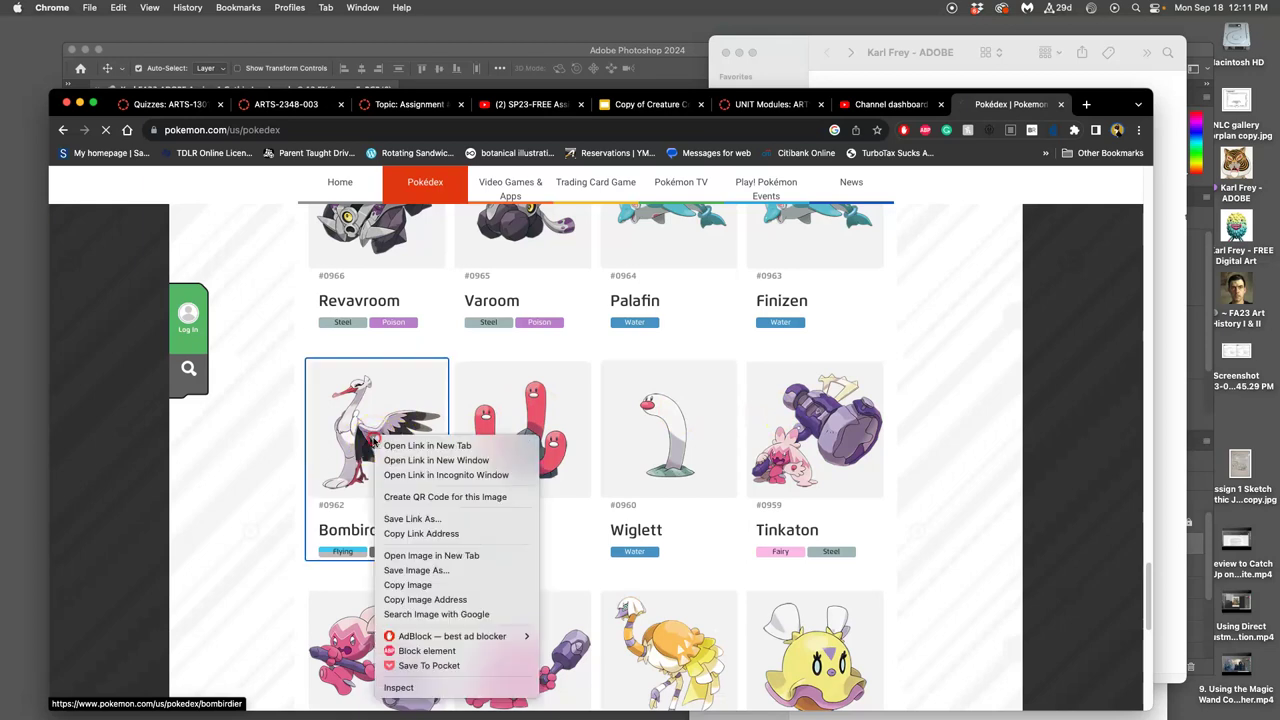
pyautogui.click(405, 445)
pyautogui.click(1002, 105)
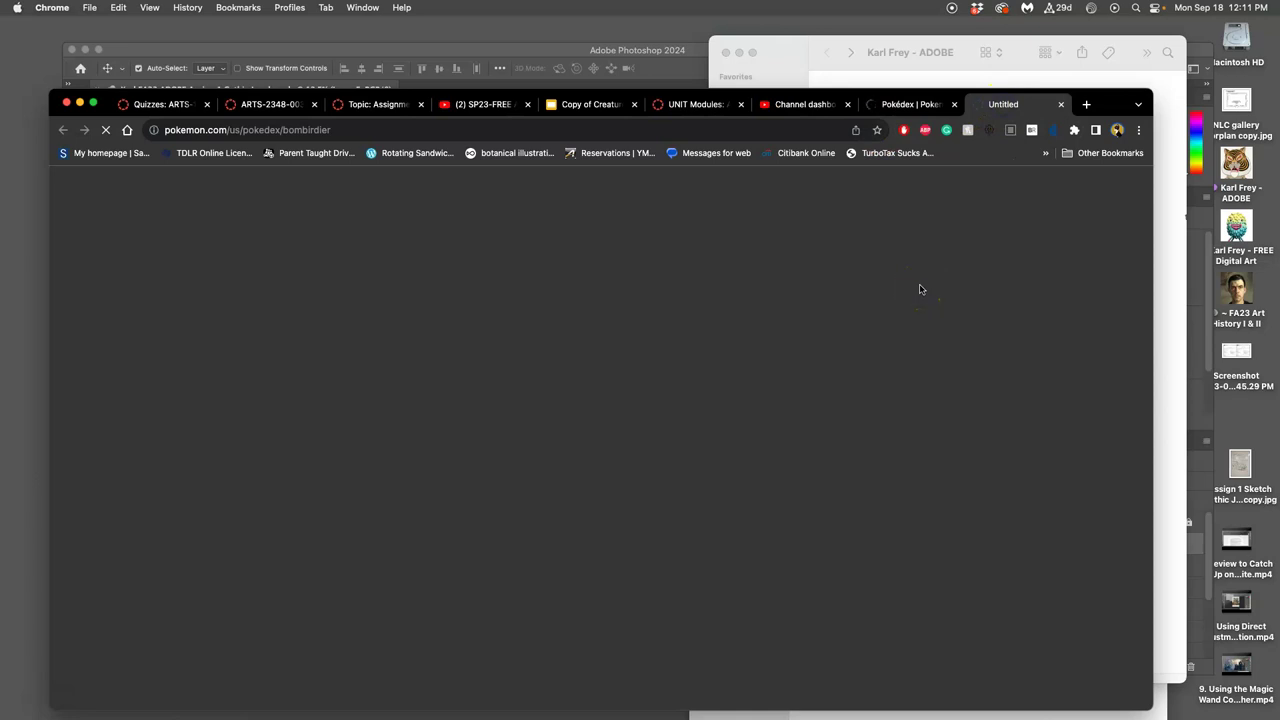
pyautogui.click(908, 104)
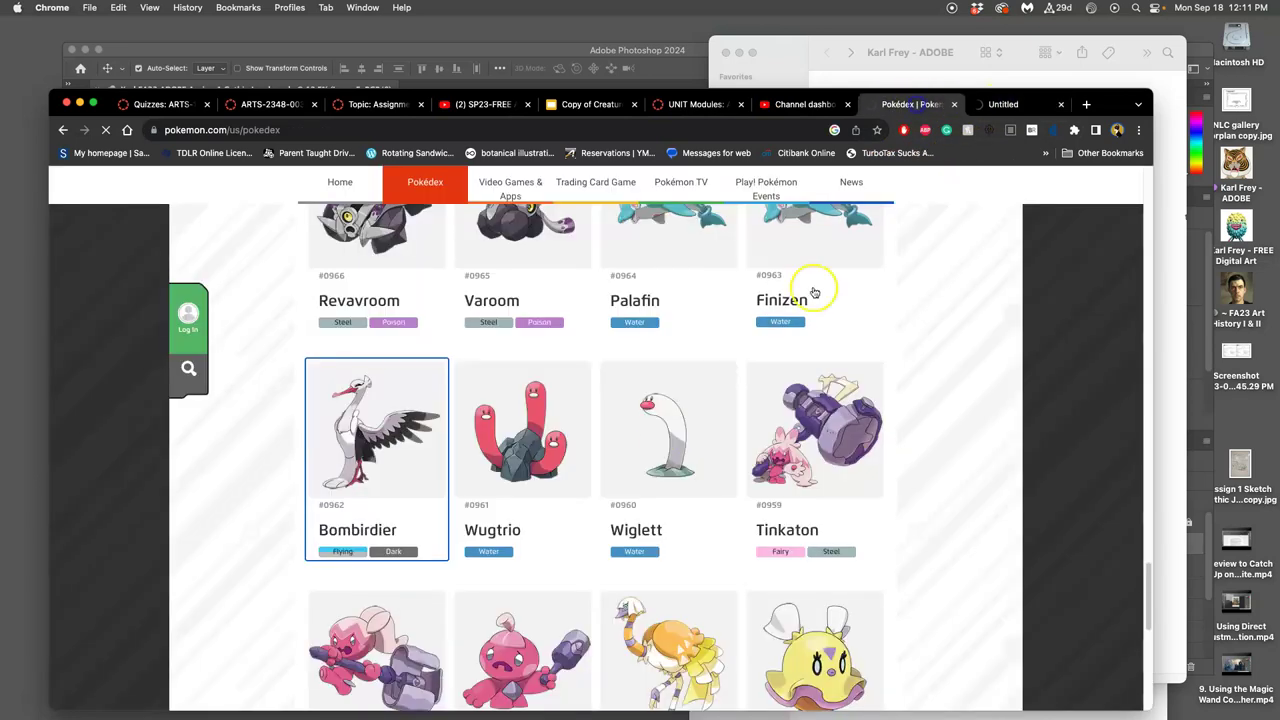
# - Zoom the Pokédex page in twice and scroll down to #0962 Bombirdier
pyautogui.press('super+equal')
pyautogui.press('super+equal')
pyautogui.press('super+equal')
pyautogui.press('super+equal')
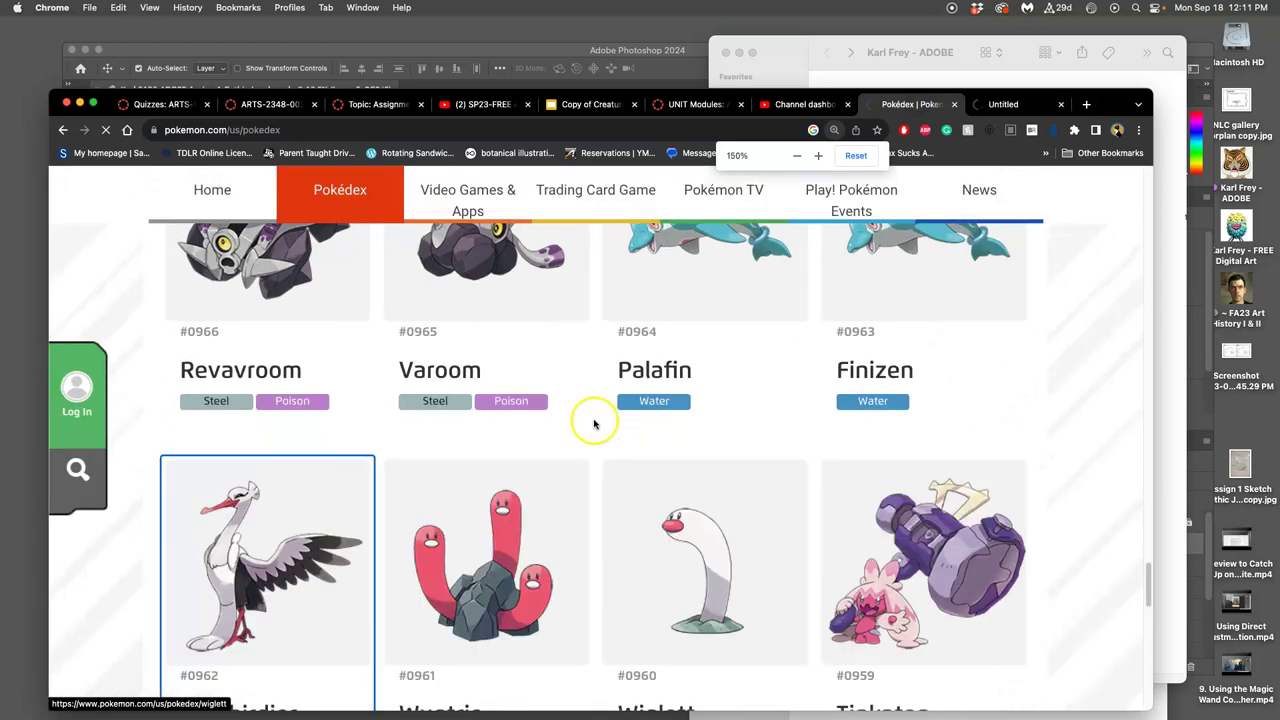
pyautogui.press('super+equal')
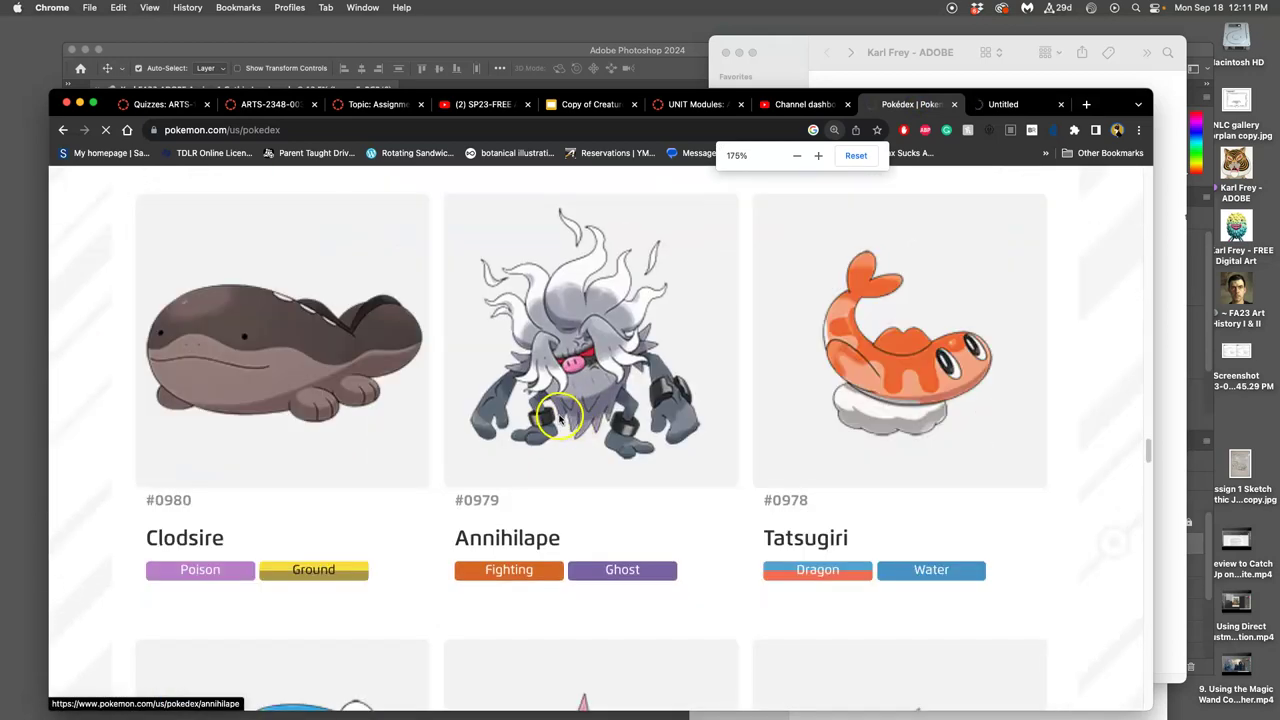
pyautogui.scroll(5, 565, 420)
pyautogui.scroll(-4, 560, 418)
pyautogui.scroll(-15, 560, 418)
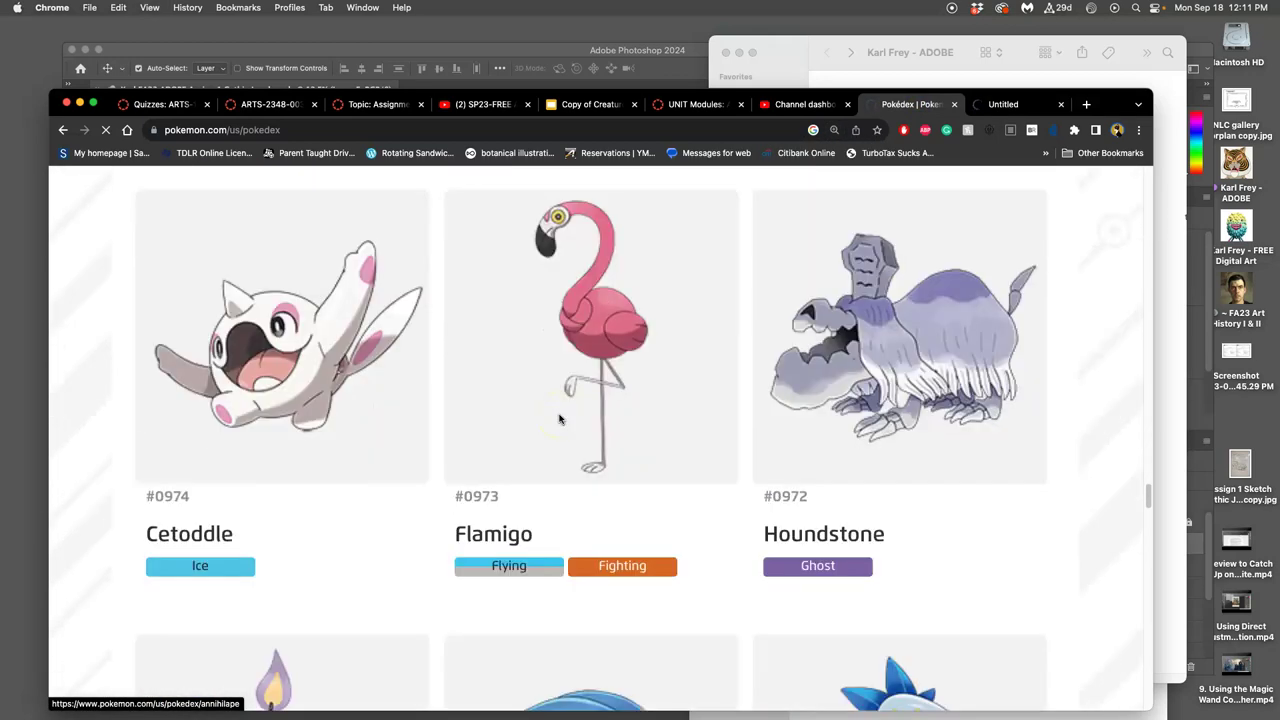
pyautogui.scroll(-10, 559, 419)
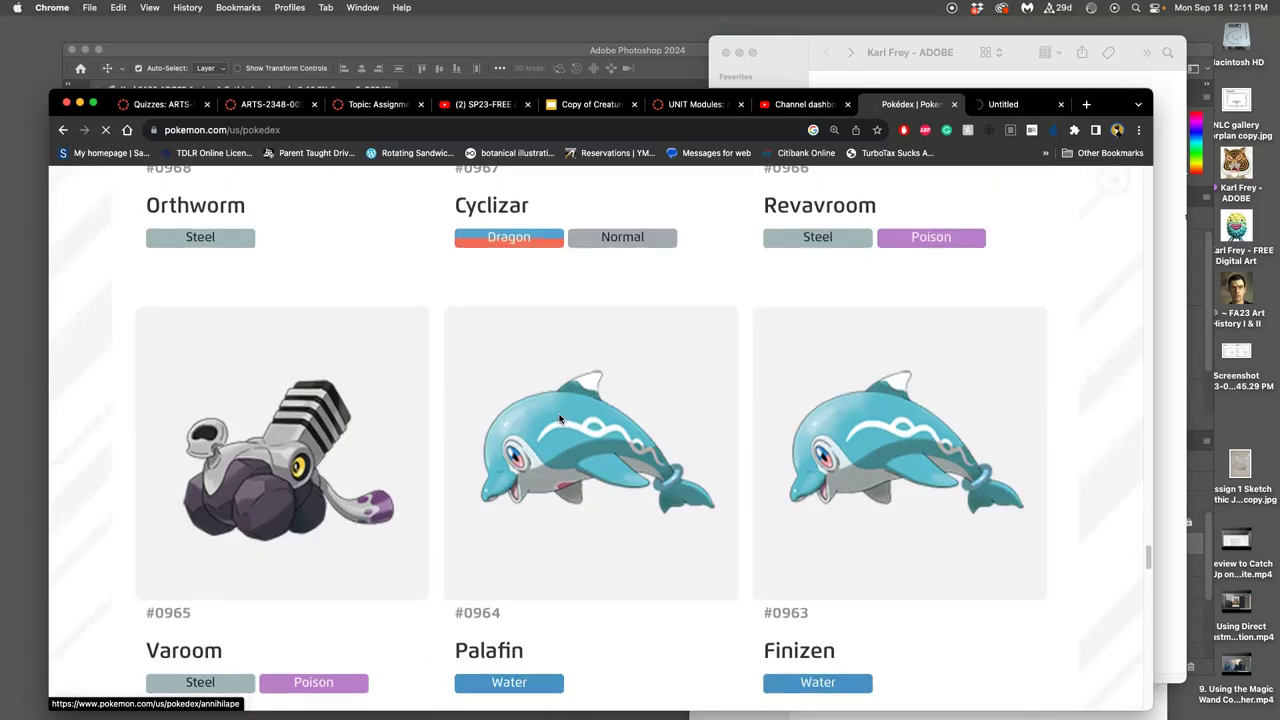
pyautogui.scroll(-3, 559, 419)
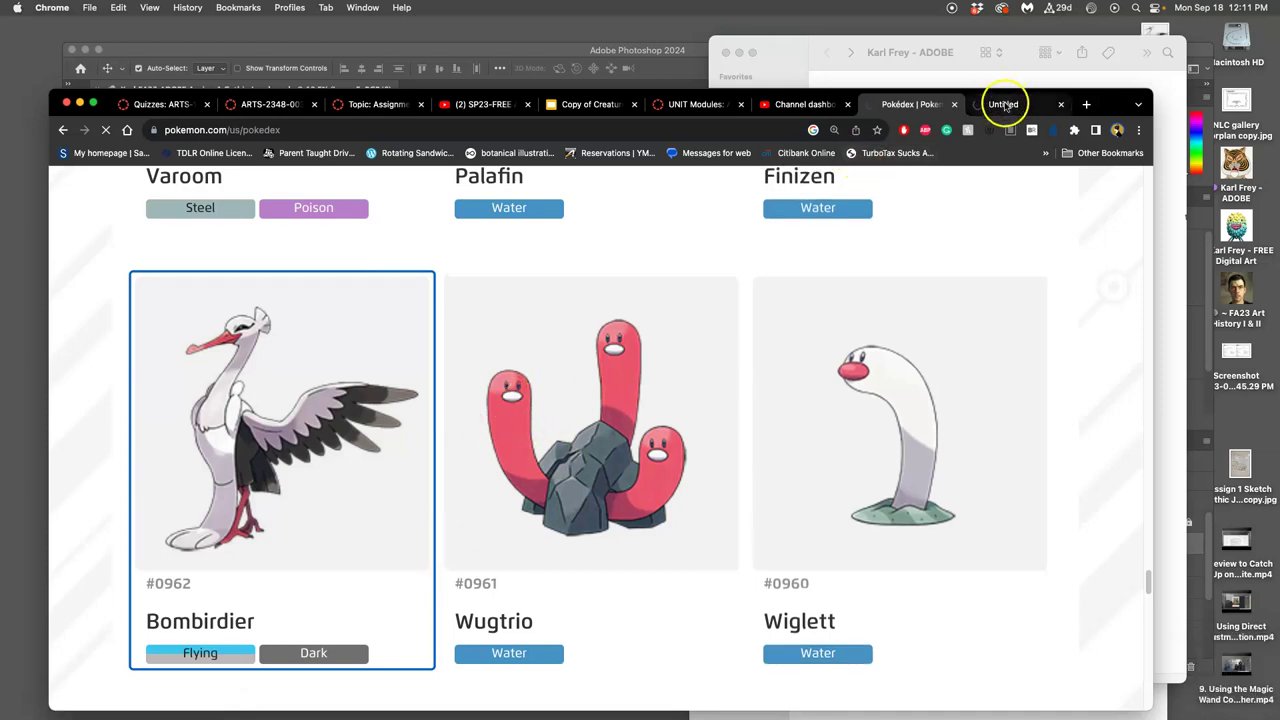
# - Minimise the browser so Photoshop's Gothic Jungle document shows again
pyautogui.click(1003, 103)
pyautogui.click(933, 104)
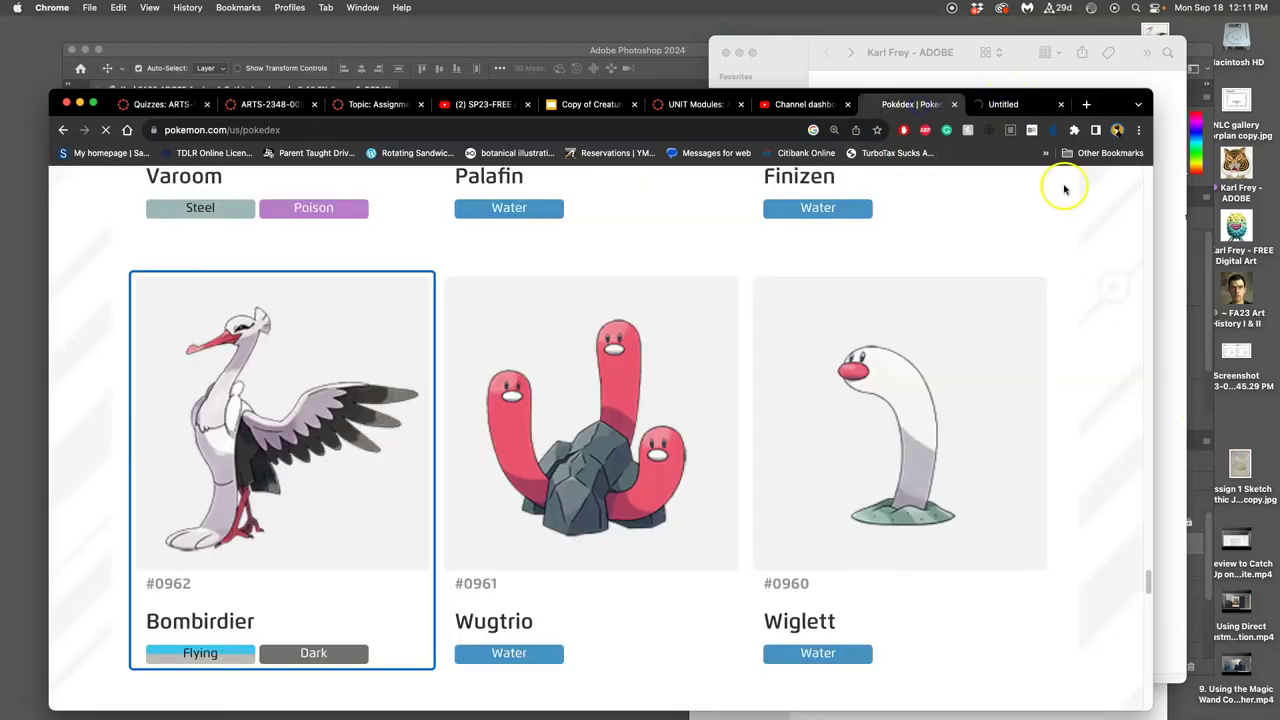
pyautogui.click(71, 104)
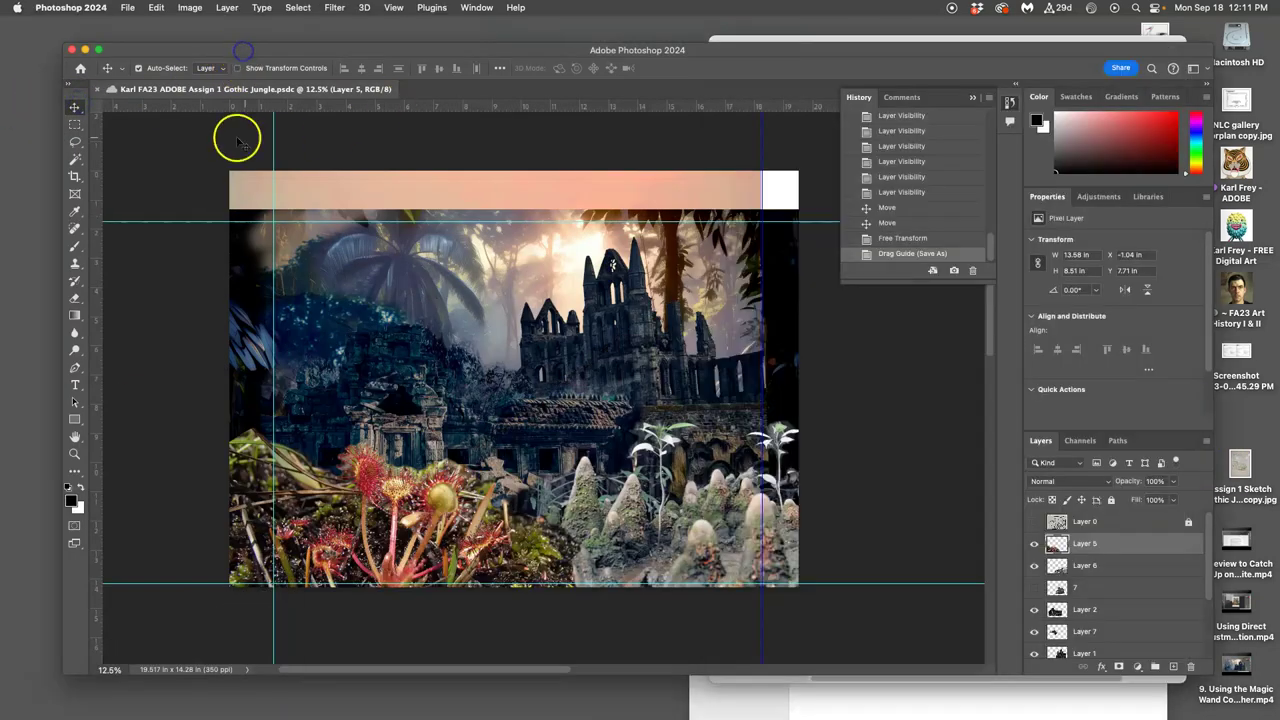
# - Create a new blank 7 × 5 inch document
pyautogui.click(128, 8)
pyautogui.click(137, 28)
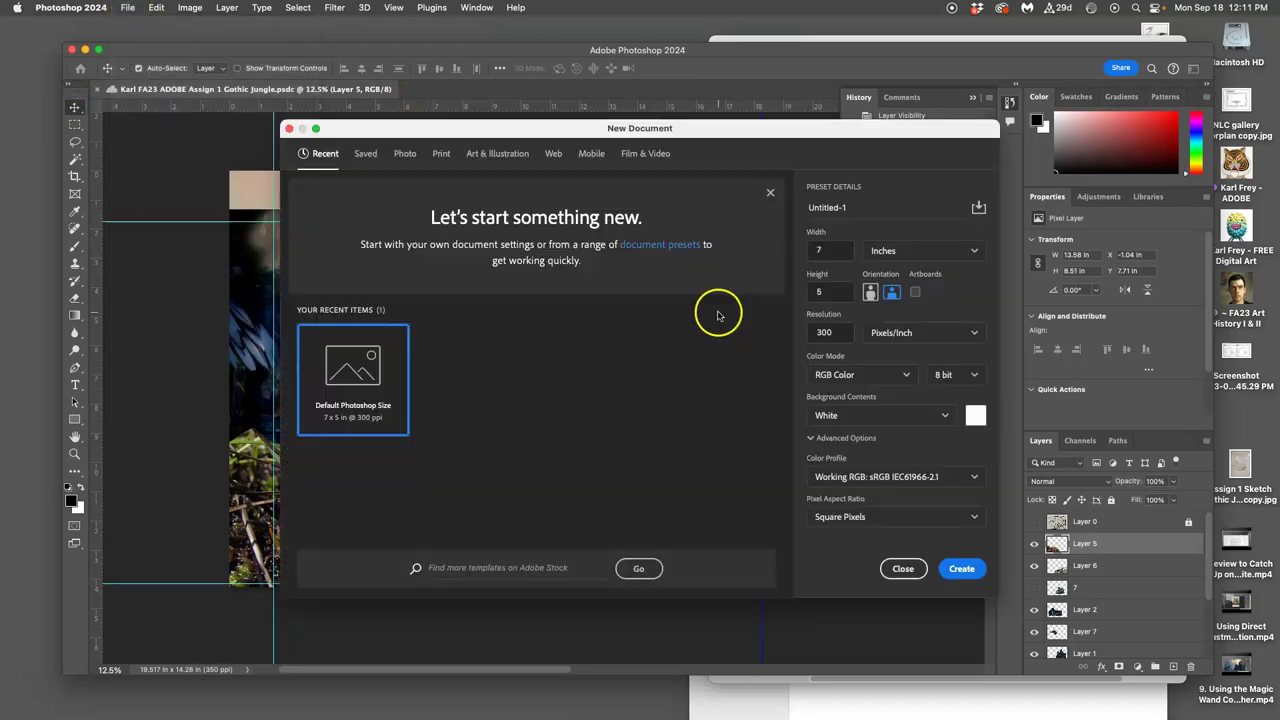
pyautogui.click(960, 569)
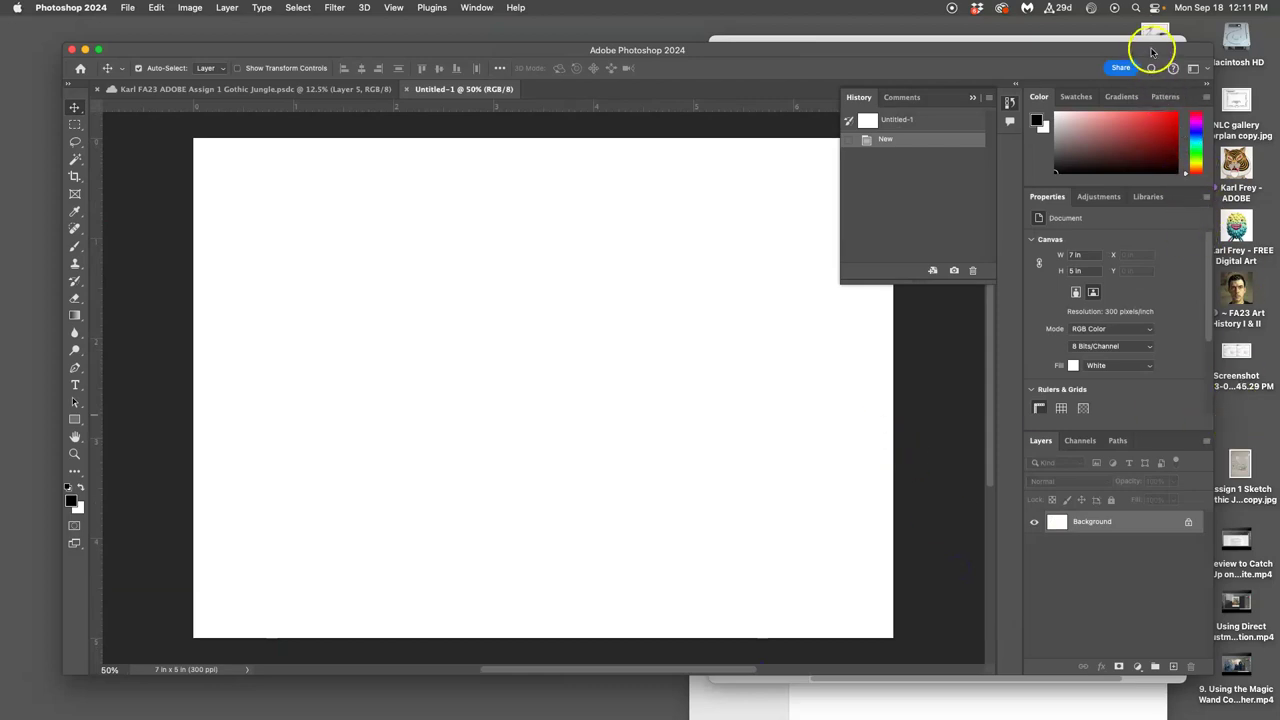
# - Place the Bombirdier screenshot, shrink it into the upper-right corner, and switch to the Brush tool
pyautogui.moveTo(1155, 30); pyautogui.dragTo(760, 309)
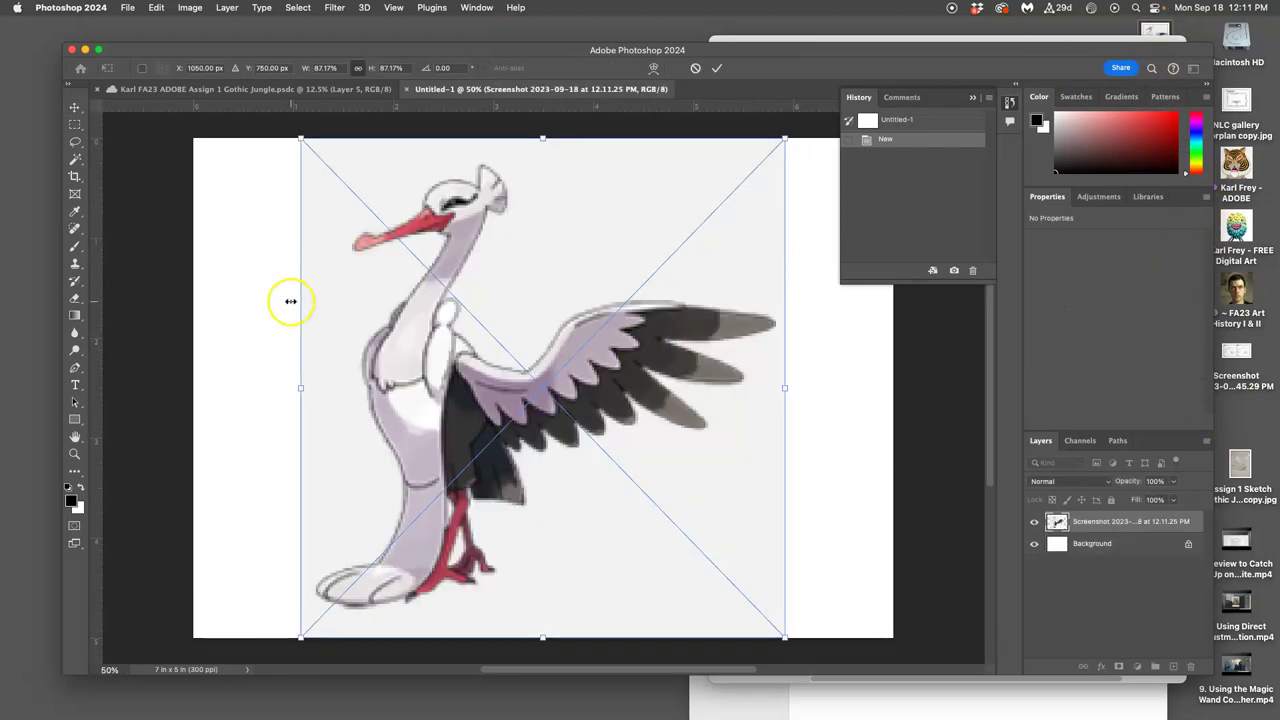
pyautogui.moveTo(299, 140); pyautogui.dragTo(512, 336)
pyautogui.moveTo(589, 404); pyautogui.dragTo(697, 192)
pyautogui.press('Return')
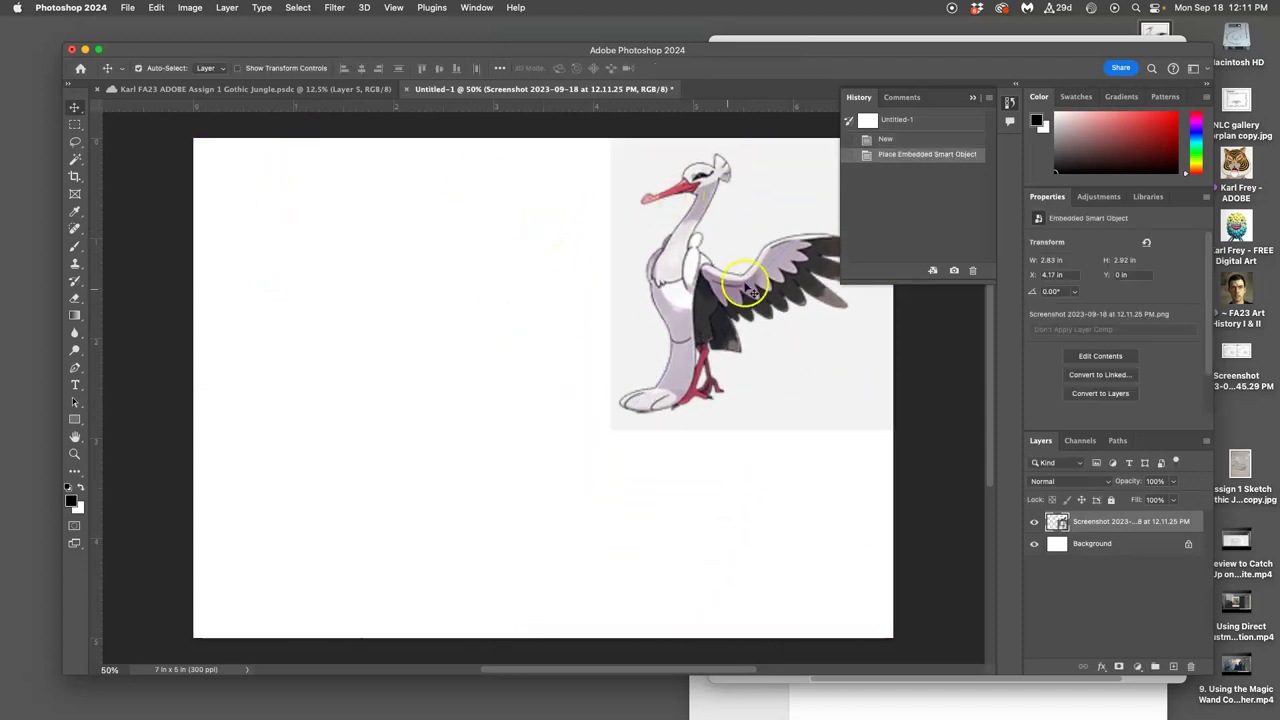
pyautogui.click(75, 247)
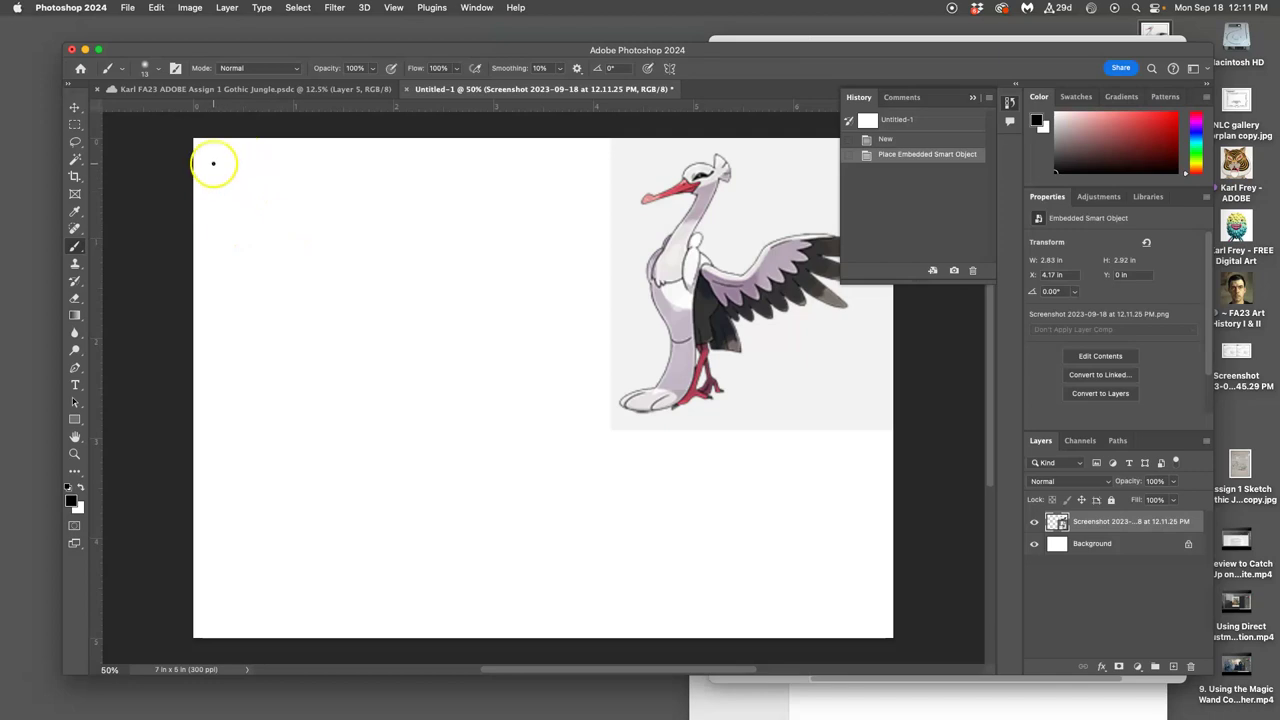
# - Draw a black zigzag frame along the page's left and bottom edges, undoing two stray rectangles
pyautogui.moveTo(213, 162)
pyautogui.mouseDown()
pyautogui.moveTo(191, 621)
pyautogui.moveTo(546, 598)
pyautogui.moveTo(551, 147)
pyautogui.moveTo(175, 165)
pyautogui.moveTo(206, 185)
pyautogui.moveTo(223, 264)
pyautogui.moveTo(205, 407)
pyautogui.mouseUp()
pyautogui.moveTo(197, 563); pyautogui.dragTo(195, 578)
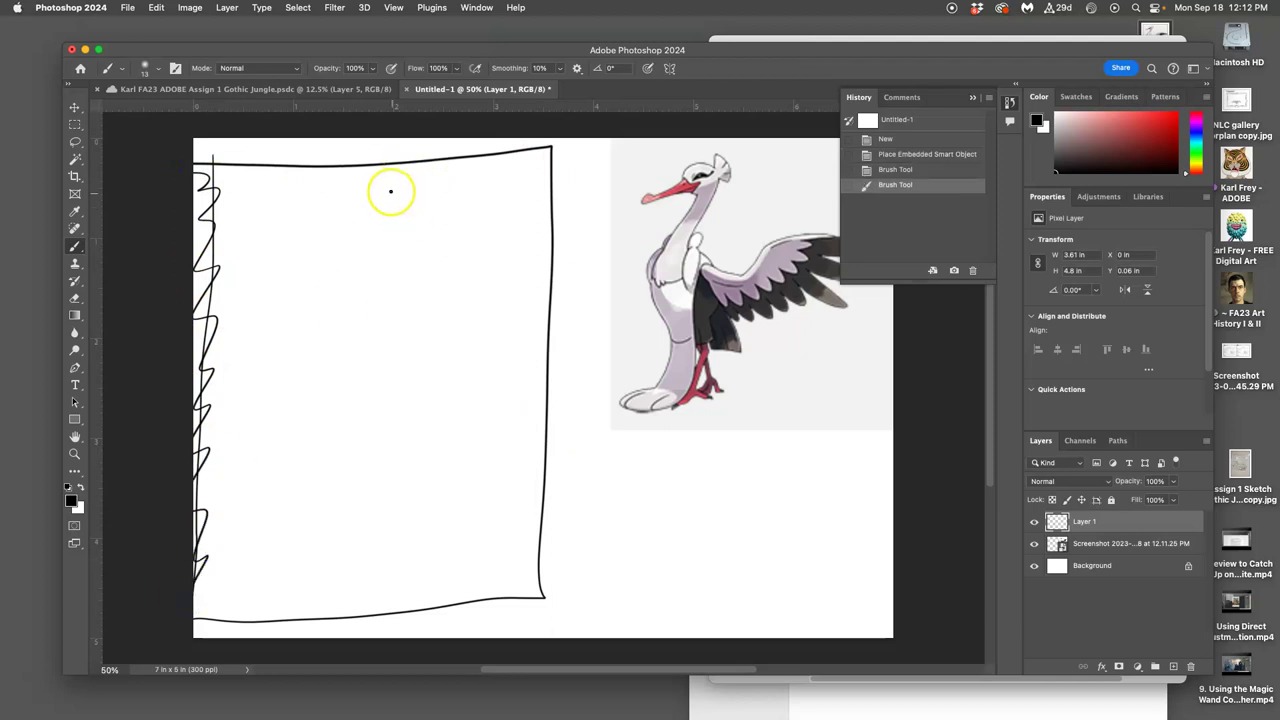
pyautogui.moveTo(411, 277); pyautogui.dragTo(511, 264)
pyautogui.moveTo(392, 189)
pyautogui.mouseDown()
pyautogui.moveTo(512, 174)
pyautogui.moveTo(525, 258)
pyautogui.mouseUp()
pyautogui.moveTo(252, 208)
pyautogui.mouseDown()
pyautogui.moveTo(258, 363)
pyautogui.moveTo(354, 358)
pyautogui.moveTo(336, 212)
pyautogui.moveTo(250, 209)
pyautogui.mouseUp()
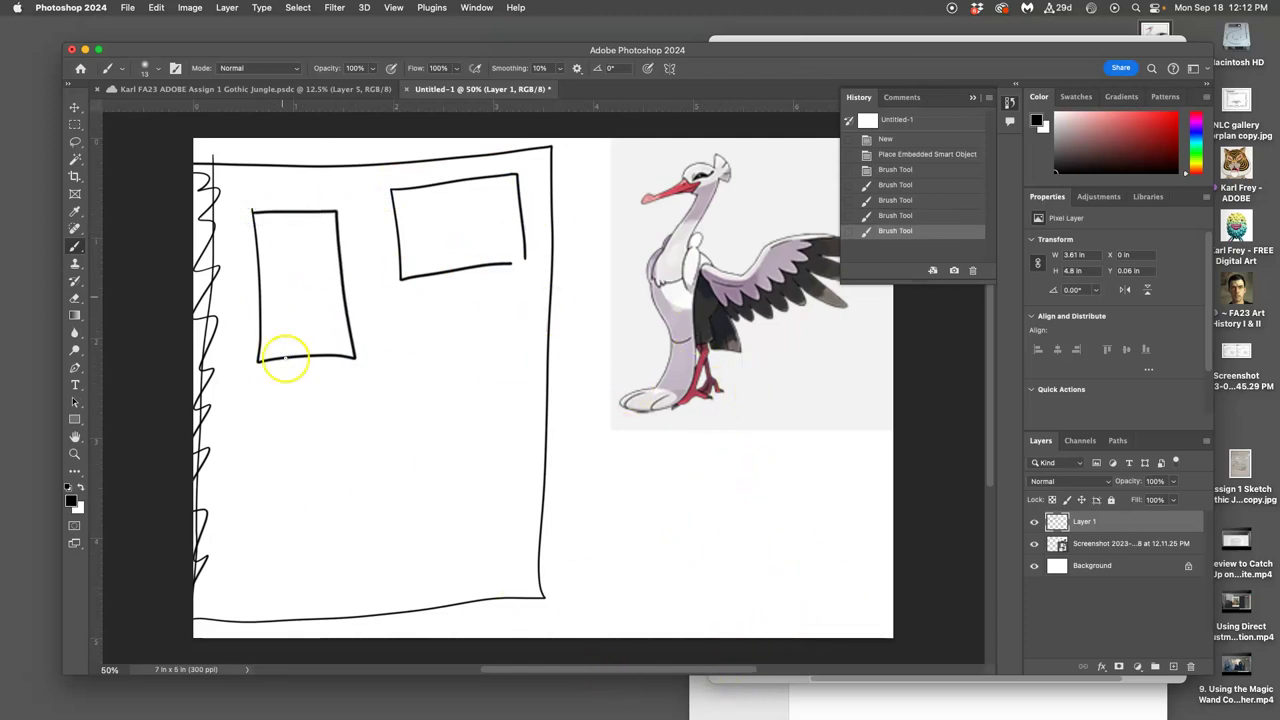
pyautogui.press('super+z')
pyautogui.press('super+z')
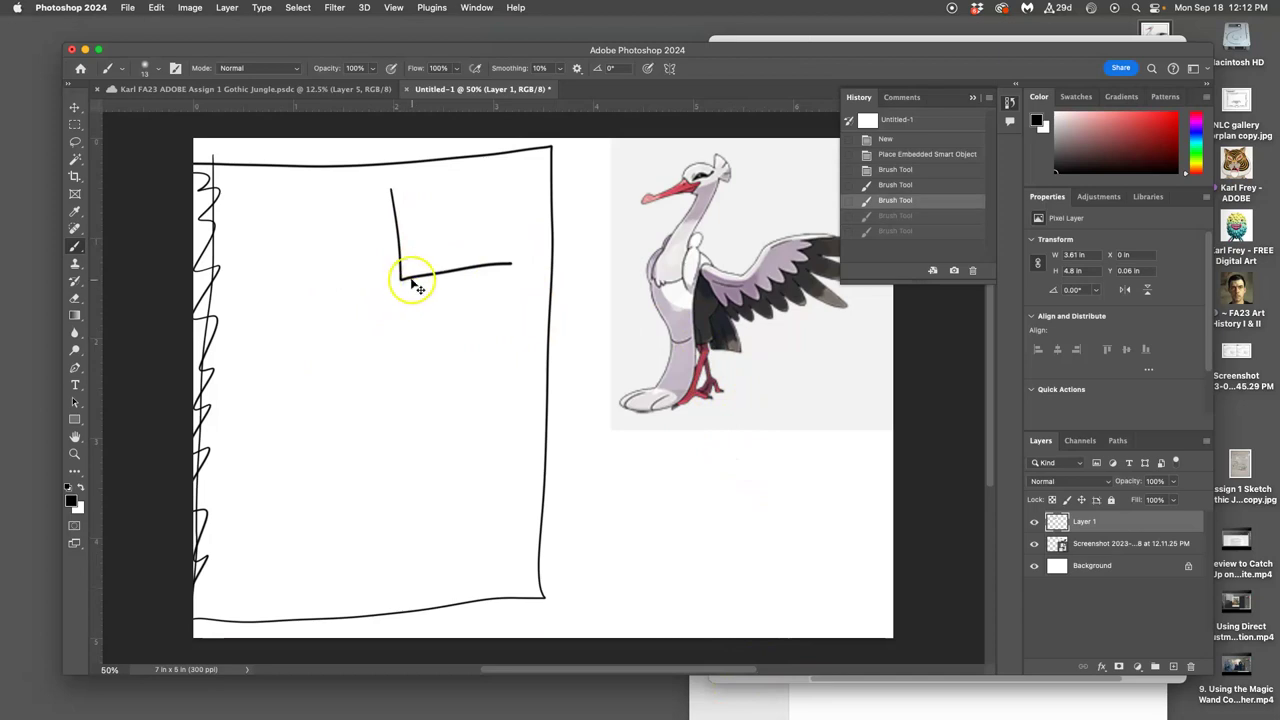
pyautogui.press('super+z')
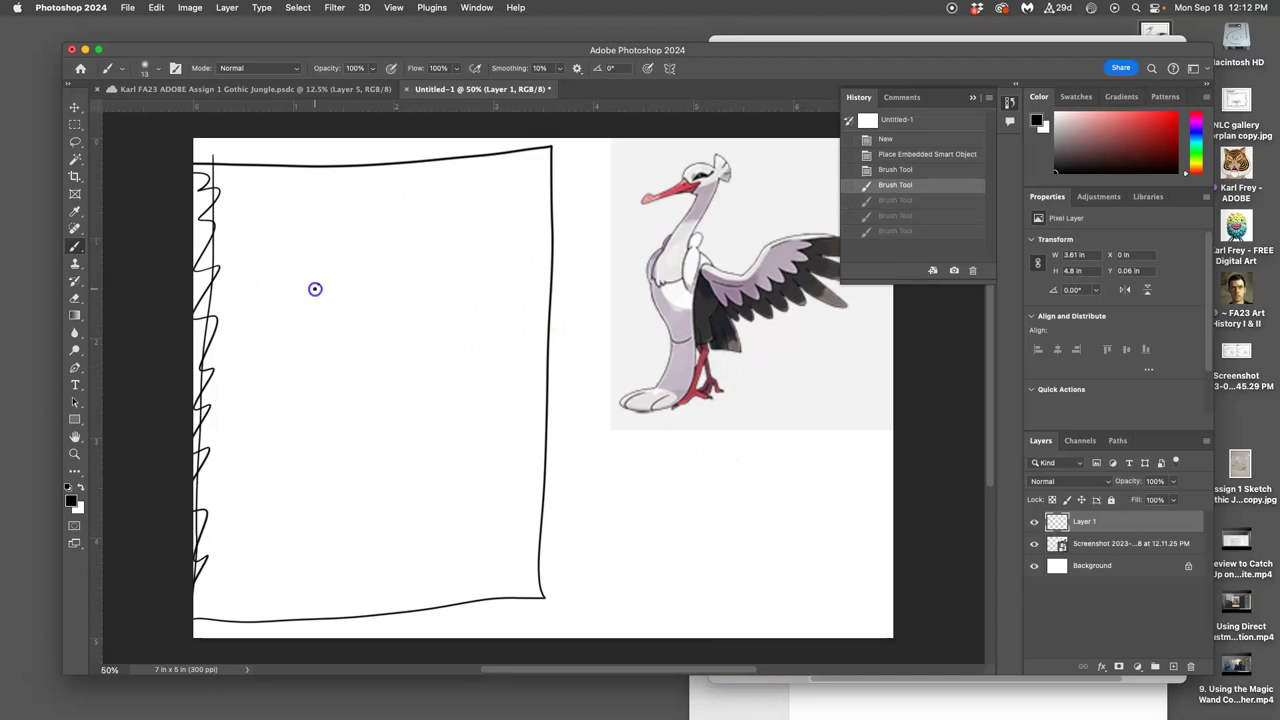
# - Draw the head circle in the sketch and circle the stork's head on the reference
pyautogui.moveTo(325, 318)
pyautogui.mouseDown()
pyautogui.moveTo(306, 293)
pyautogui.moveTo(316, 322)
pyautogui.mouseUp()
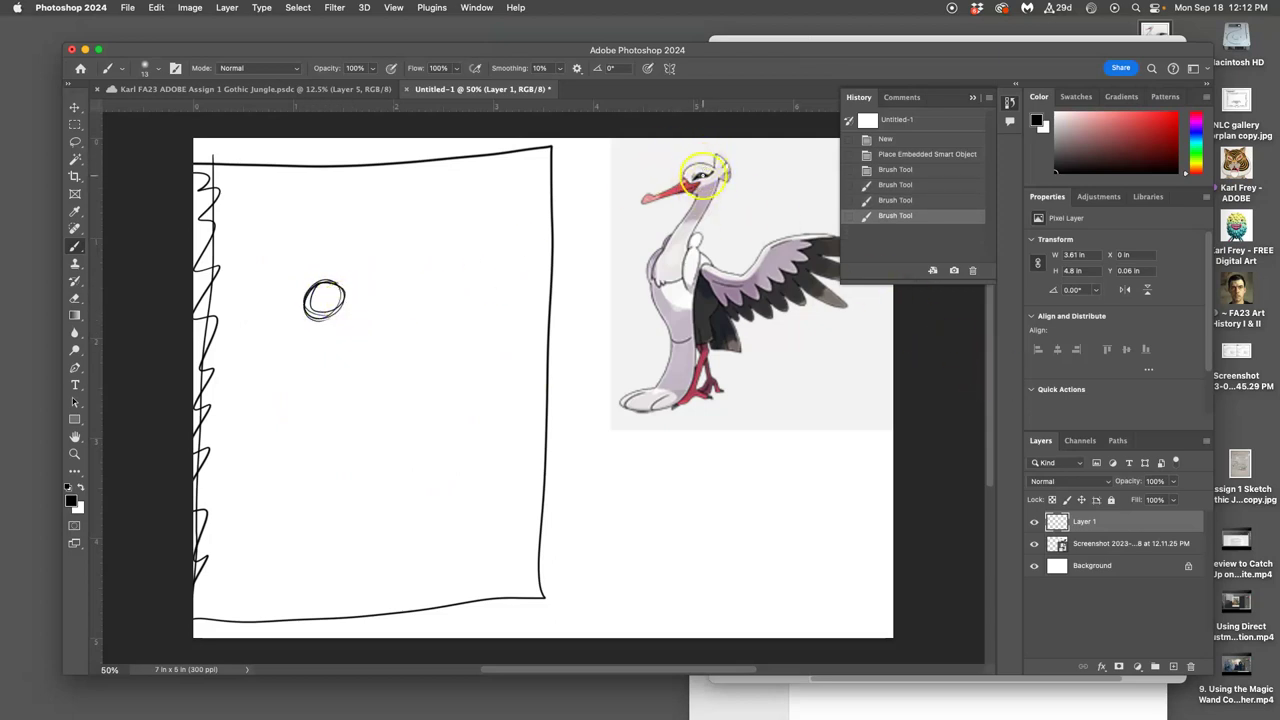
pyautogui.moveTo(697, 163); pyautogui.dragTo(700, 168)
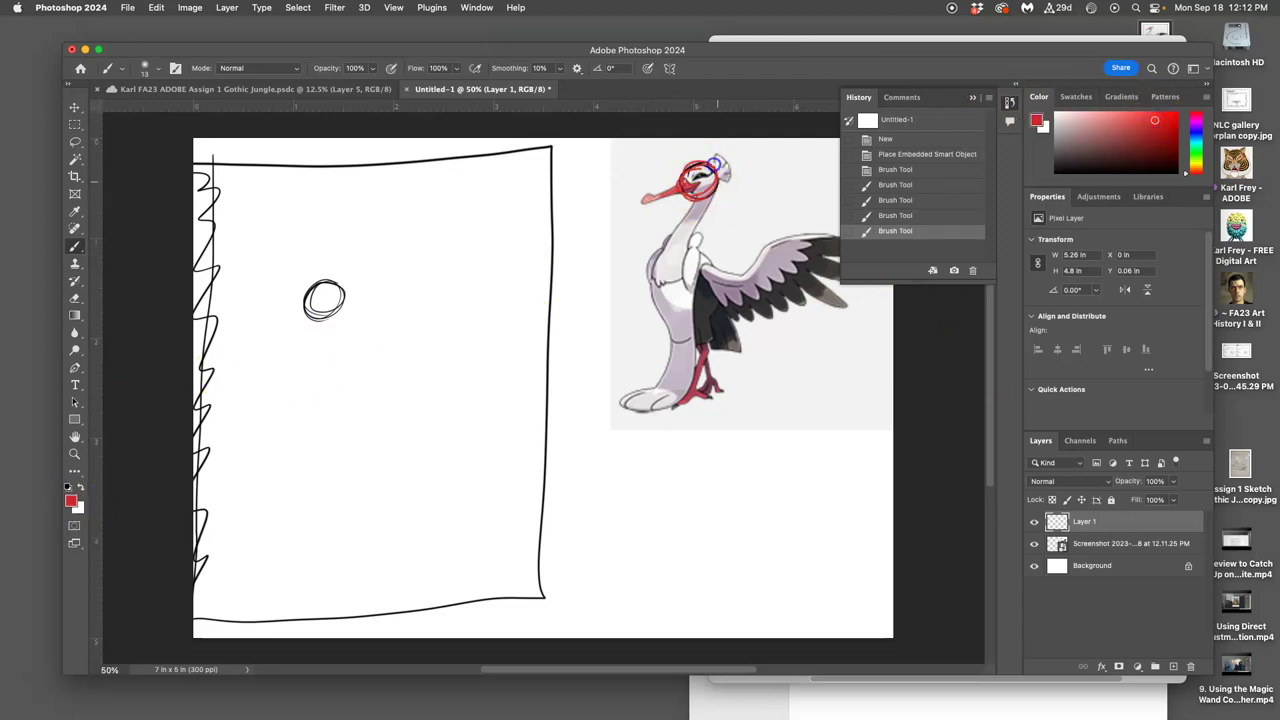
pyautogui.click(1035, 522)
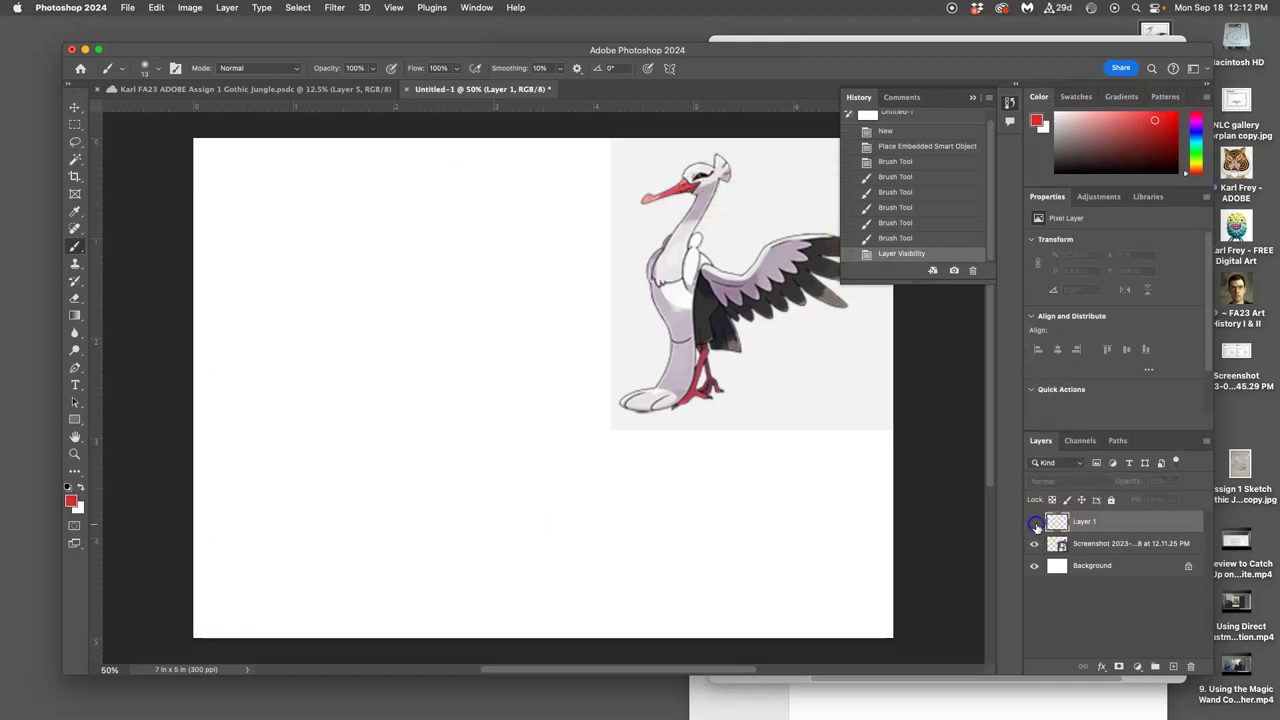
pyautogui.click(1035, 522)
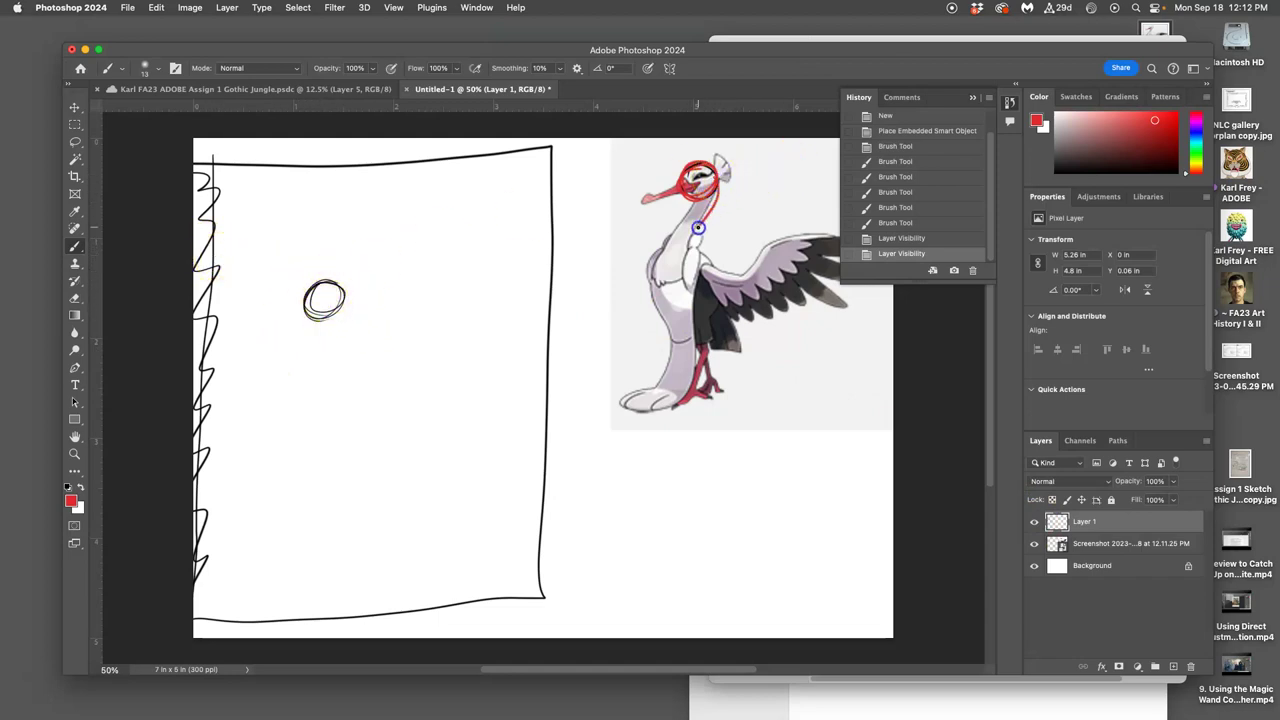
# - Add the red neck line, body loop and shoulder joint circles over sketch and reference
pyautogui.moveTo(718, 310); pyautogui.dragTo(718, 312)
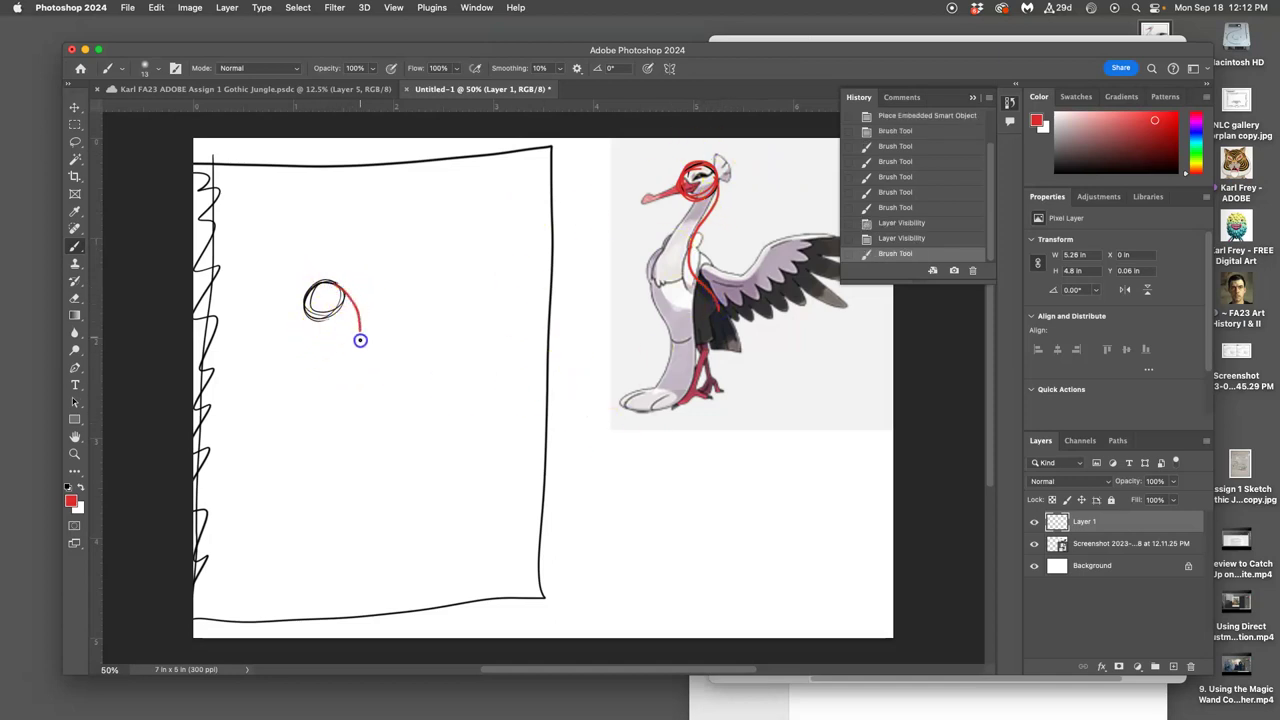
pyautogui.moveTo(362, 410); pyautogui.dragTo(379, 471)
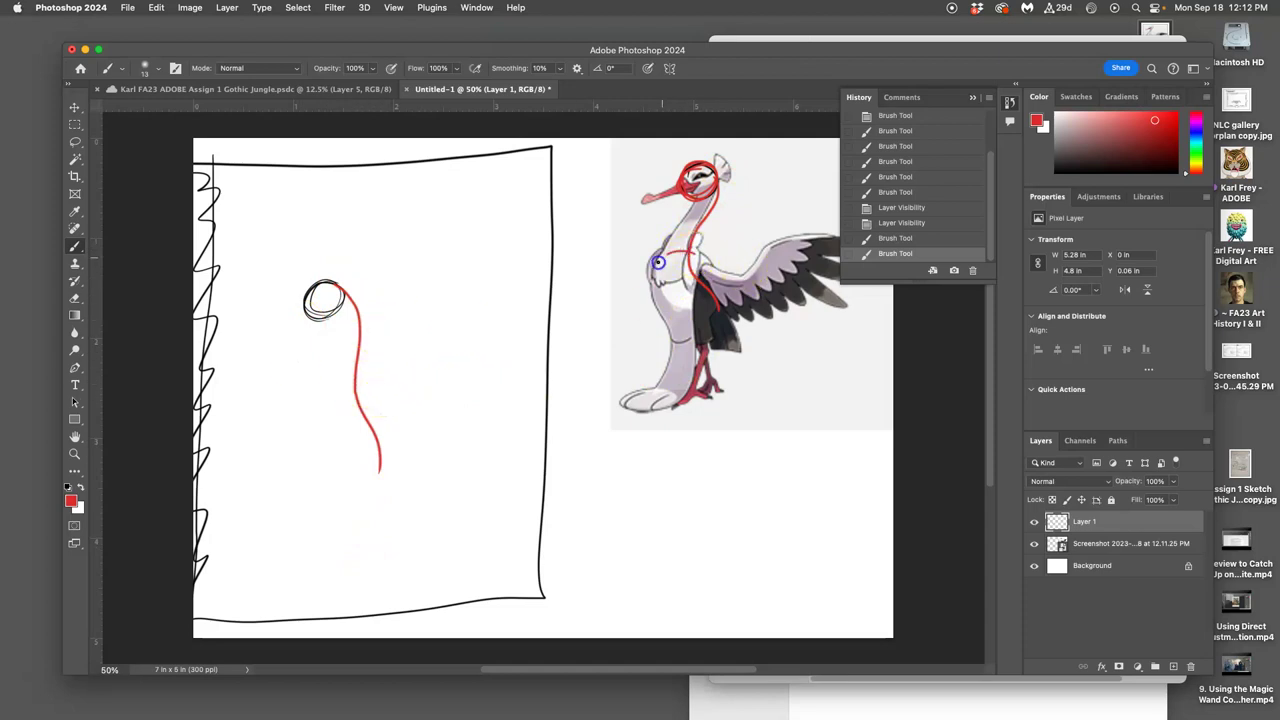
pyautogui.moveTo(703, 322)
pyautogui.mouseDown()
pyautogui.moveTo(710, 273)
pyautogui.moveTo(676, 252)
pyautogui.mouseUp()
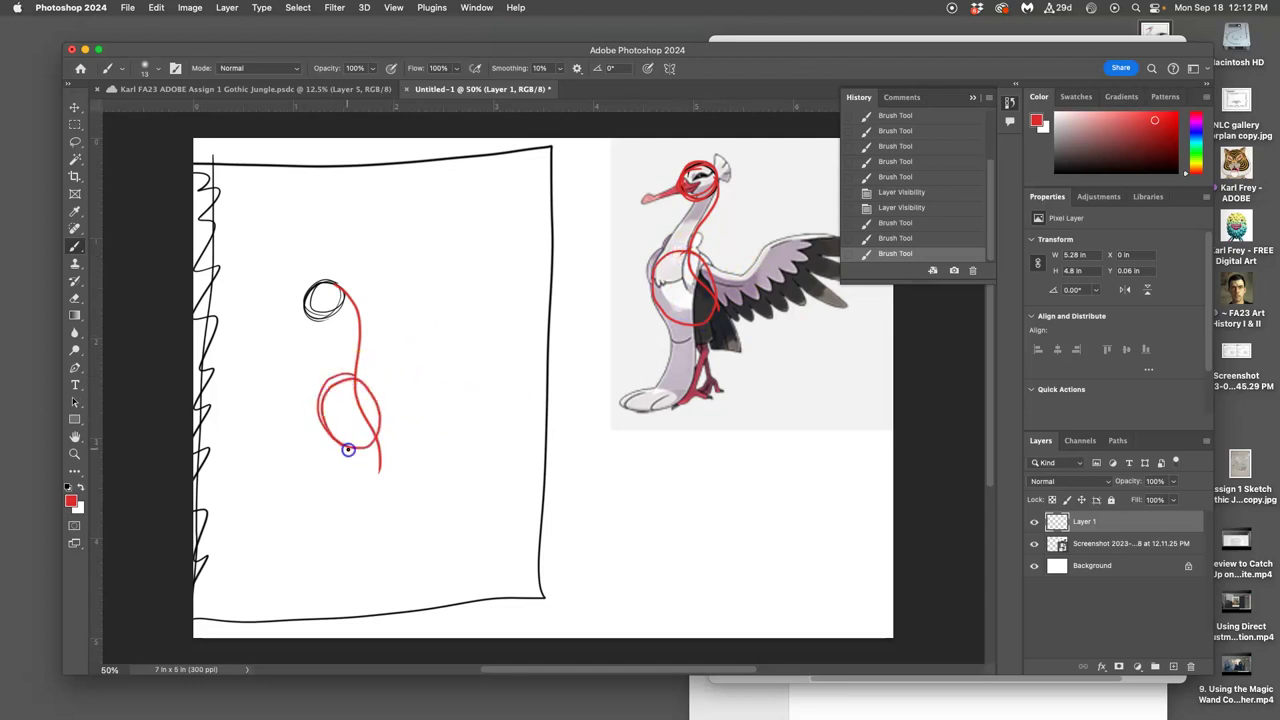
pyautogui.moveTo(345, 377); pyautogui.dragTo(346, 378)
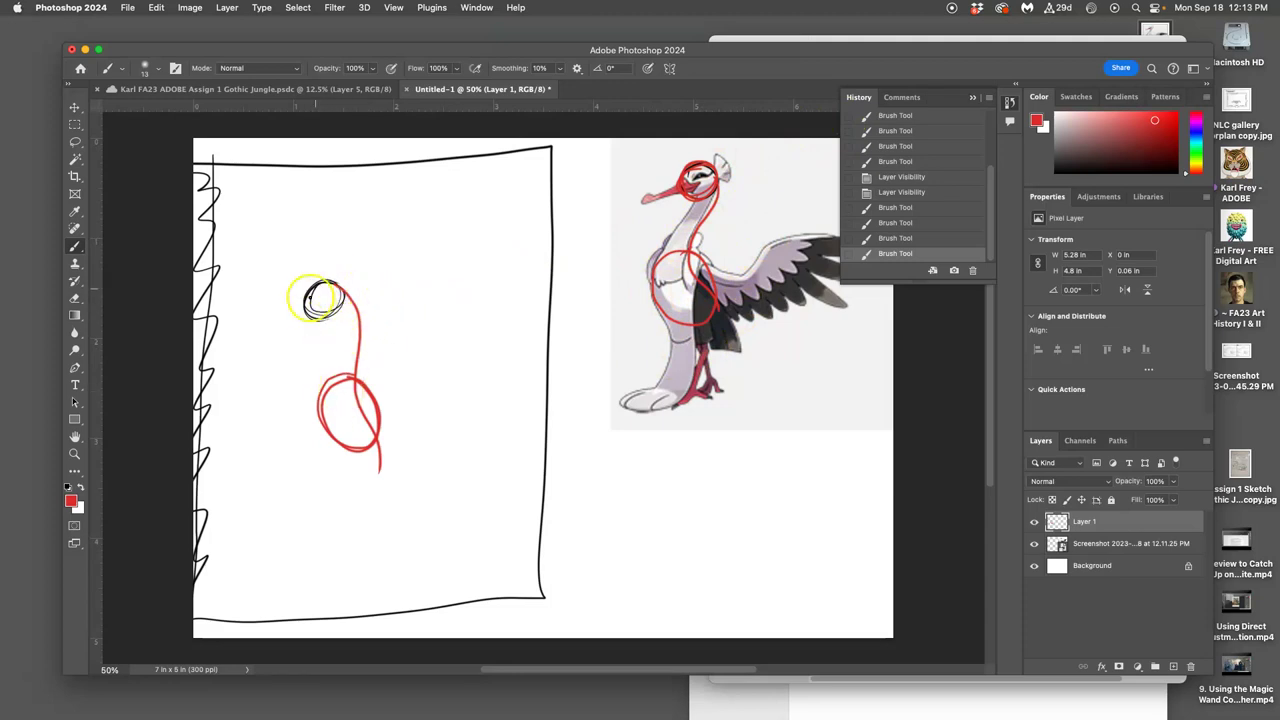
pyautogui.moveTo(311, 292); pyautogui.dragTo(318, 296)
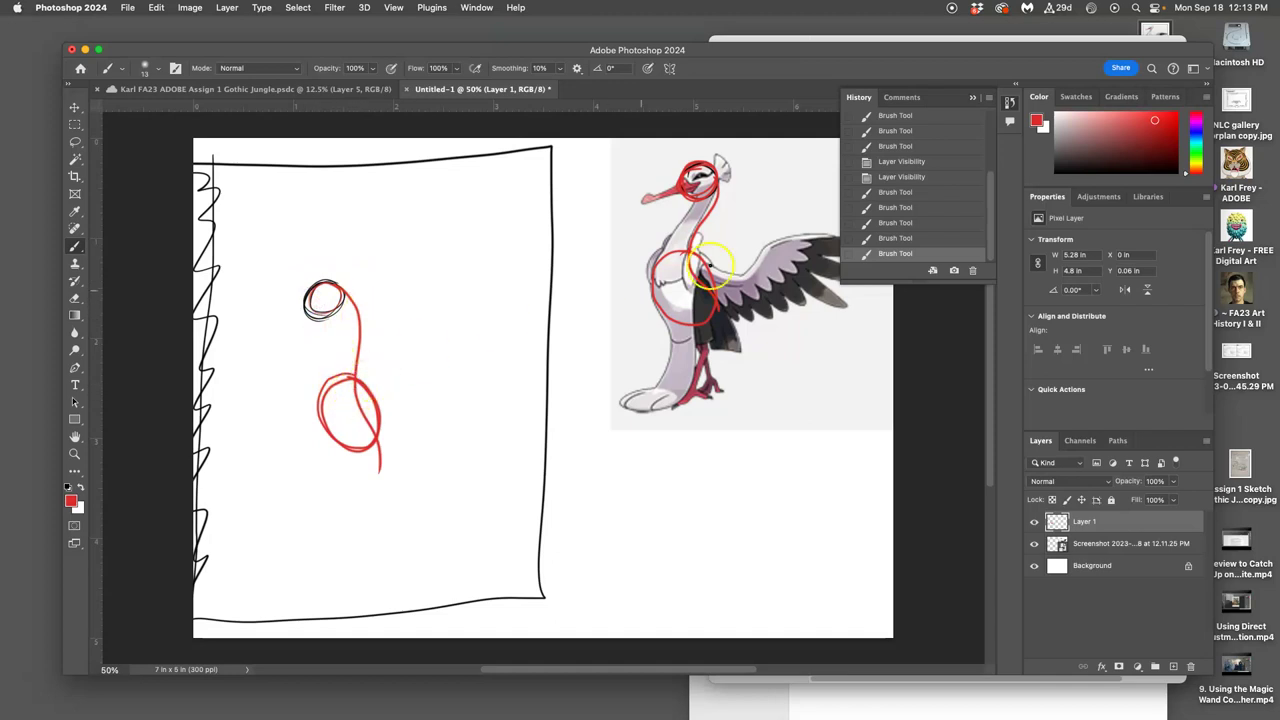
pyautogui.moveTo(694, 263); pyautogui.dragTo(652, 258)
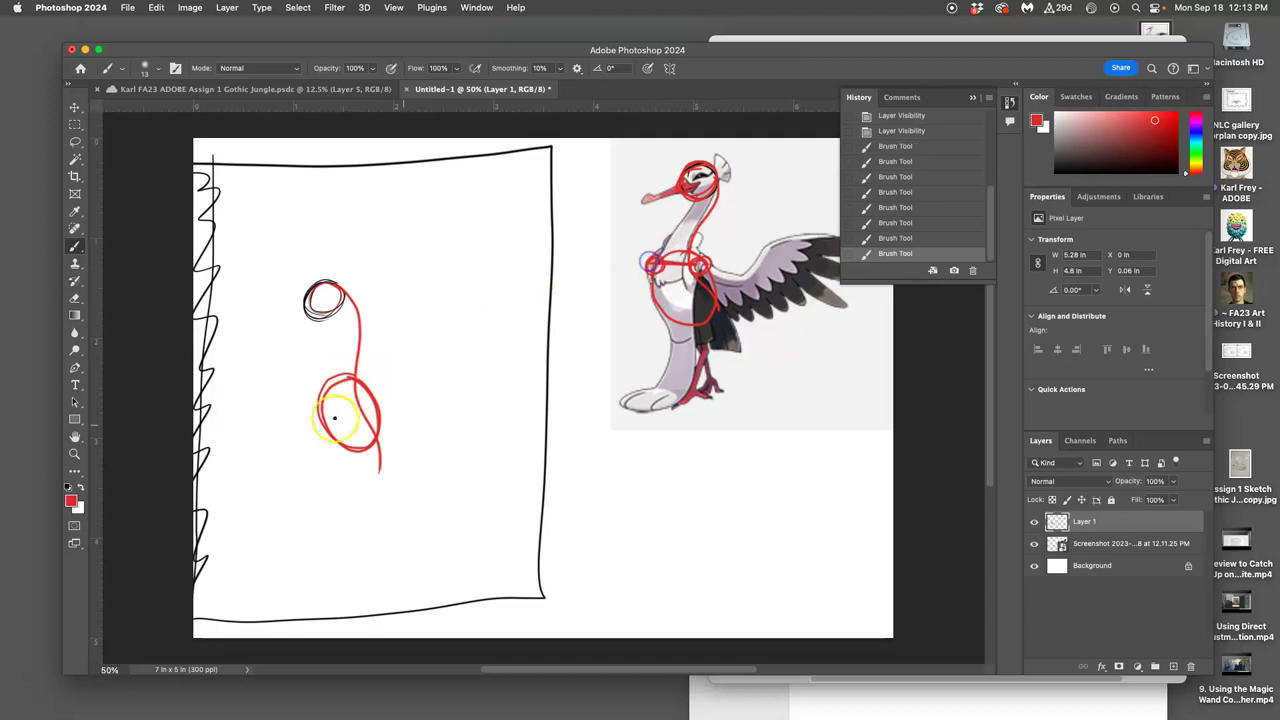
pyautogui.moveTo(315, 396); pyautogui.dragTo(360, 388)
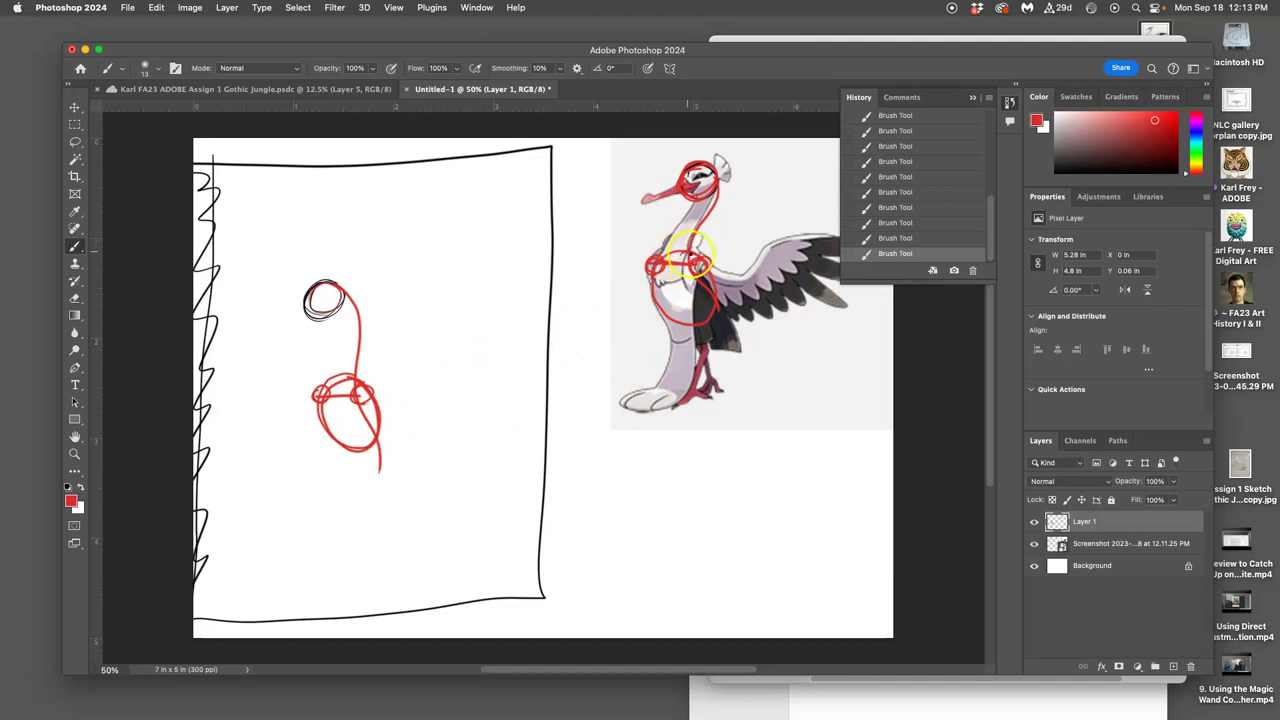
# - Draw a red lower-body oval under the sketch's body, matching the stork's lower body
pyautogui.moveTo(380, 445)
pyautogui.mouseDown()
pyautogui.moveTo(396, 462)
pyautogui.moveTo(378, 480)
pyautogui.moveTo(345, 468)
pyautogui.moveTo(358, 452)
pyautogui.mouseUp()
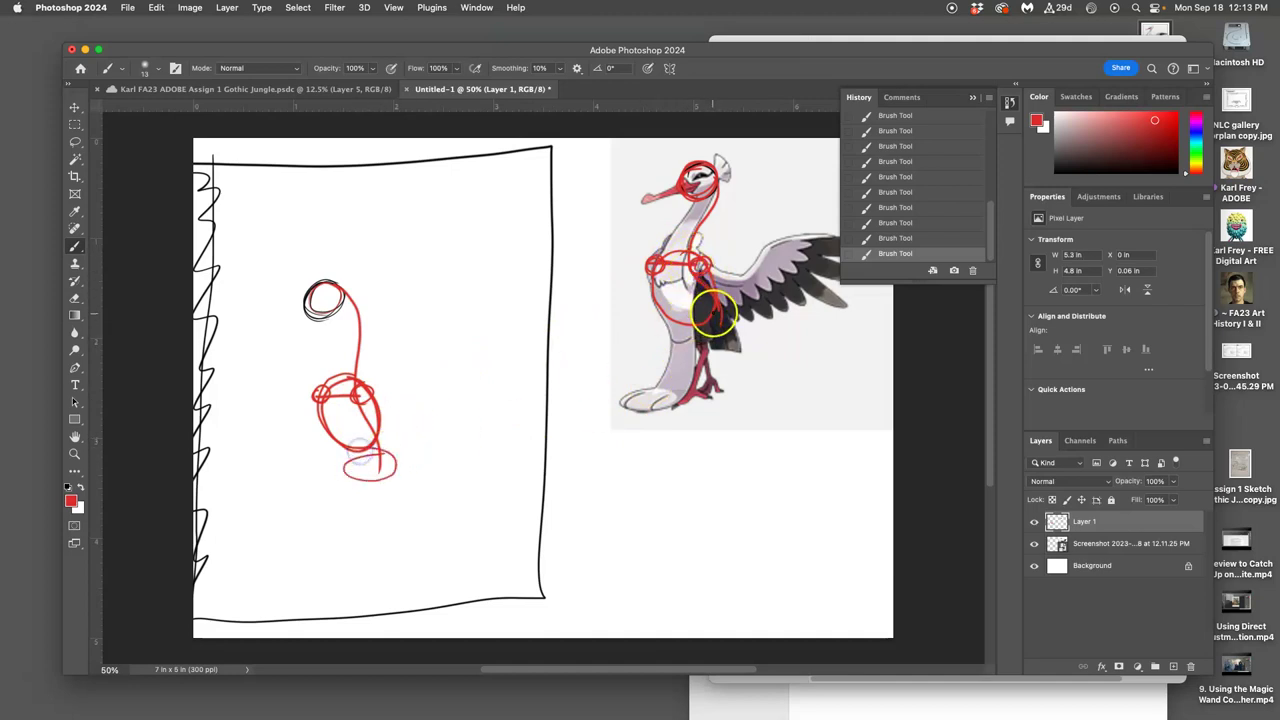
pyautogui.click(674, 316)
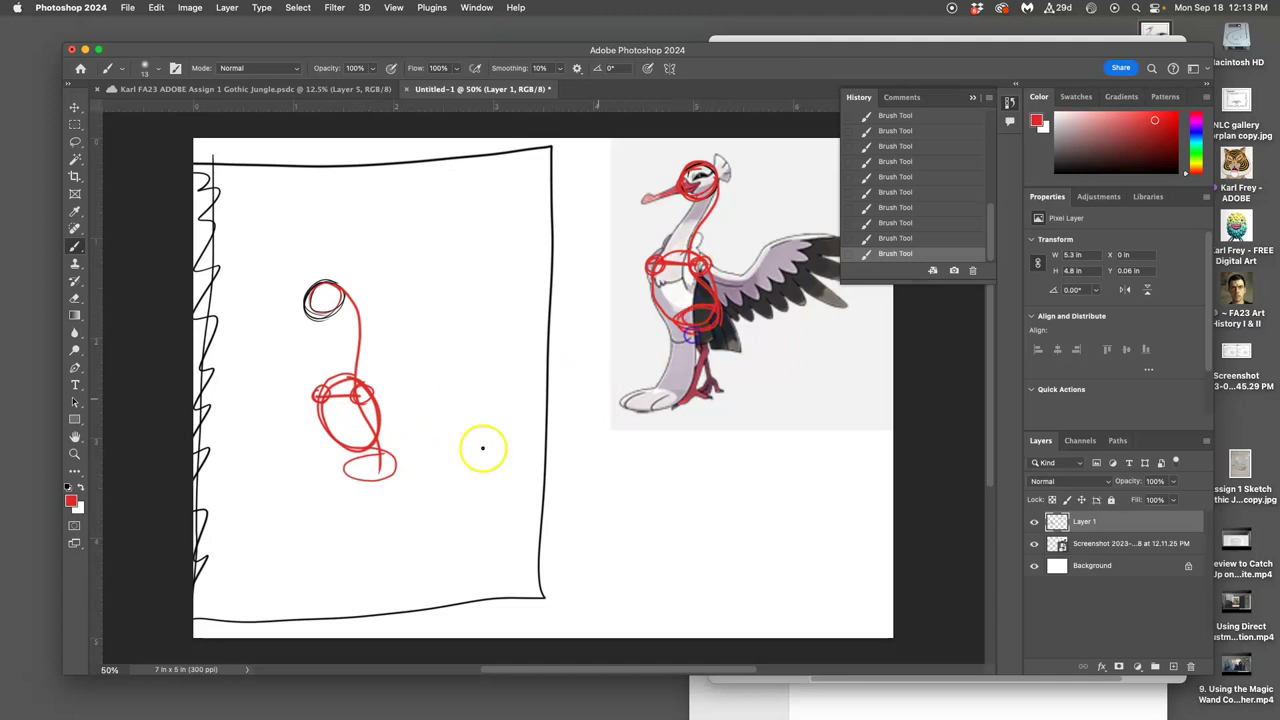
pyautogui.click(348, 457)
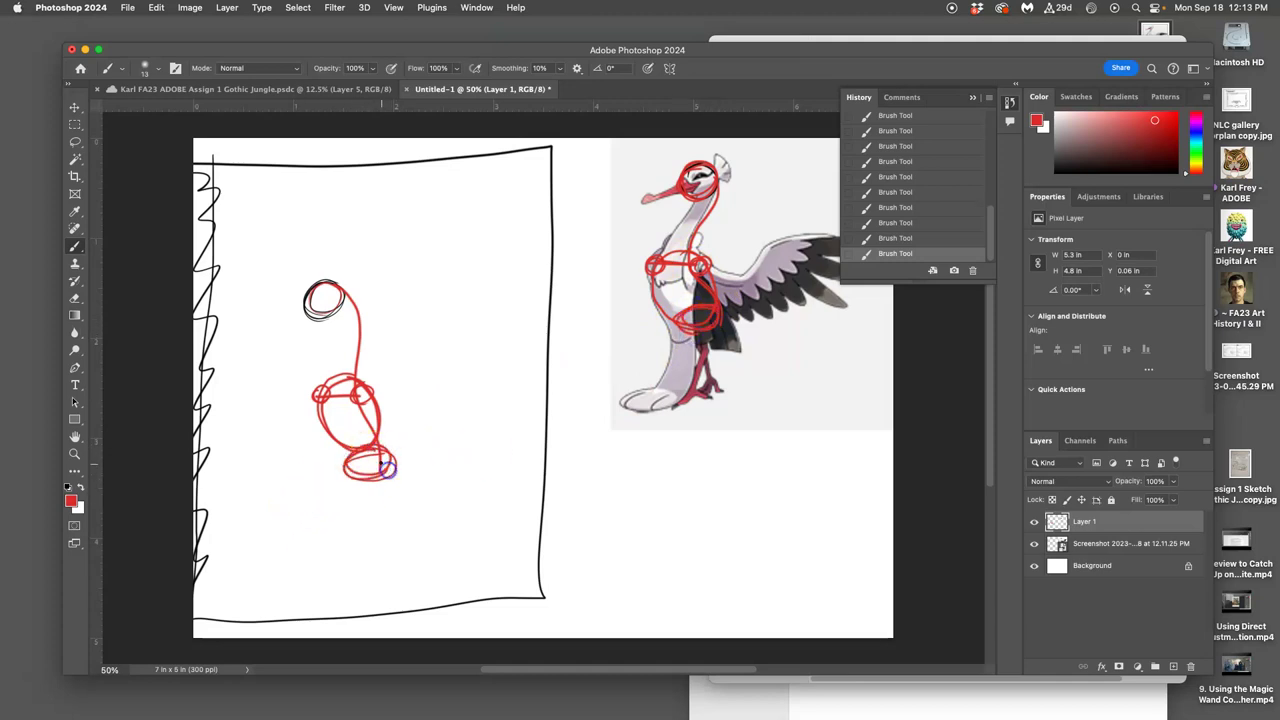
pyautogui.click(705, 318)
pyautogui.click(1034, 543)
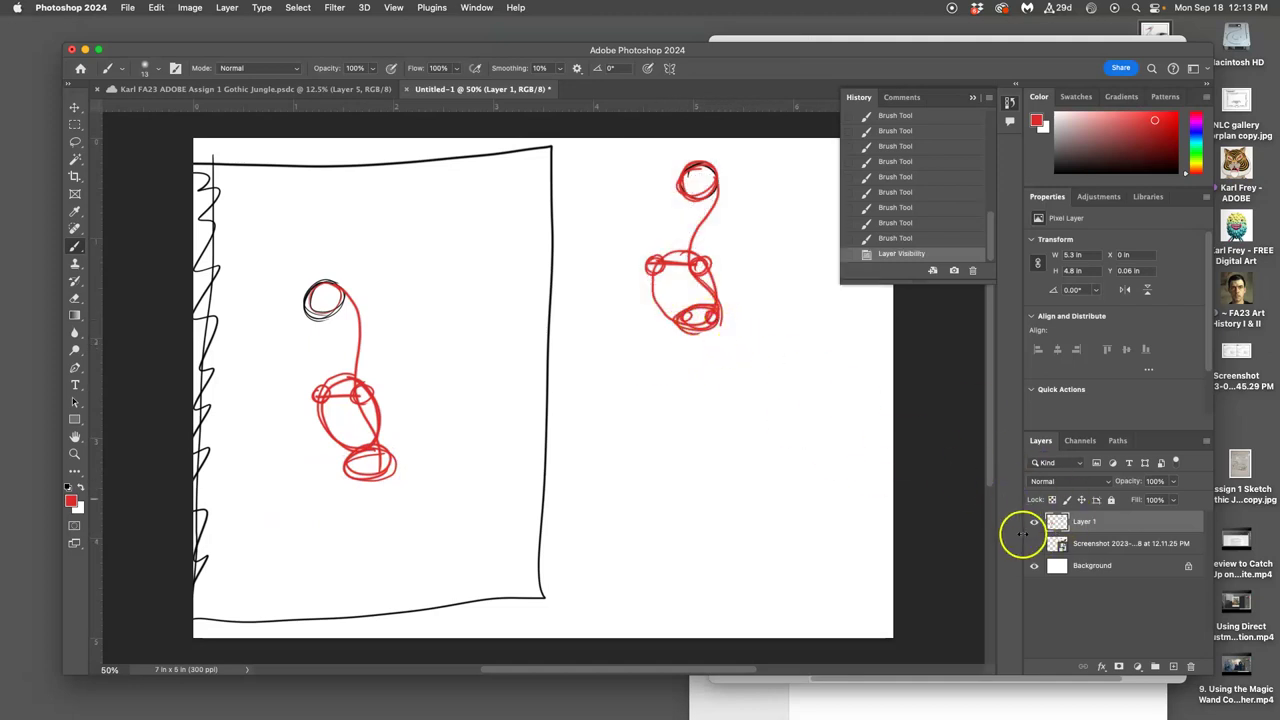
pyautogui.click(1034, 543)
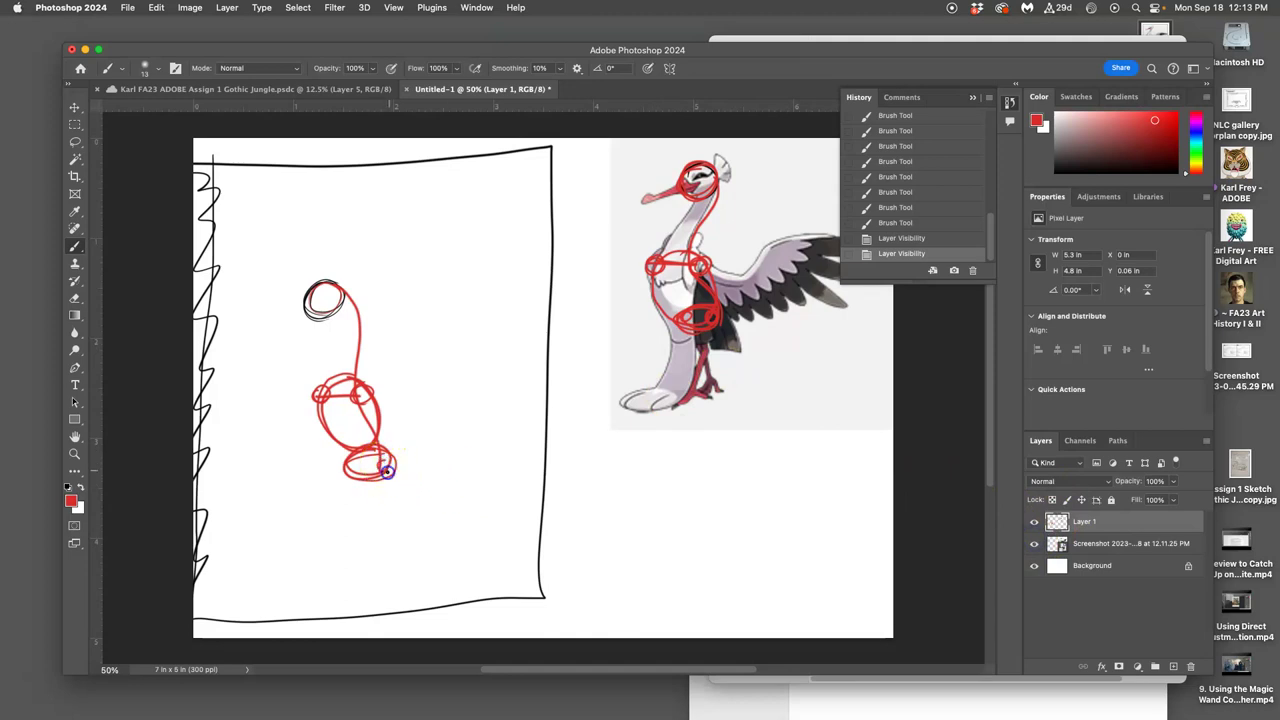
# - Trace the stork's hip and leg, then draw the red lower leg down from the hip
pyautogui.moveTo(378, 473); pyautogui.dragTo(352, 465)
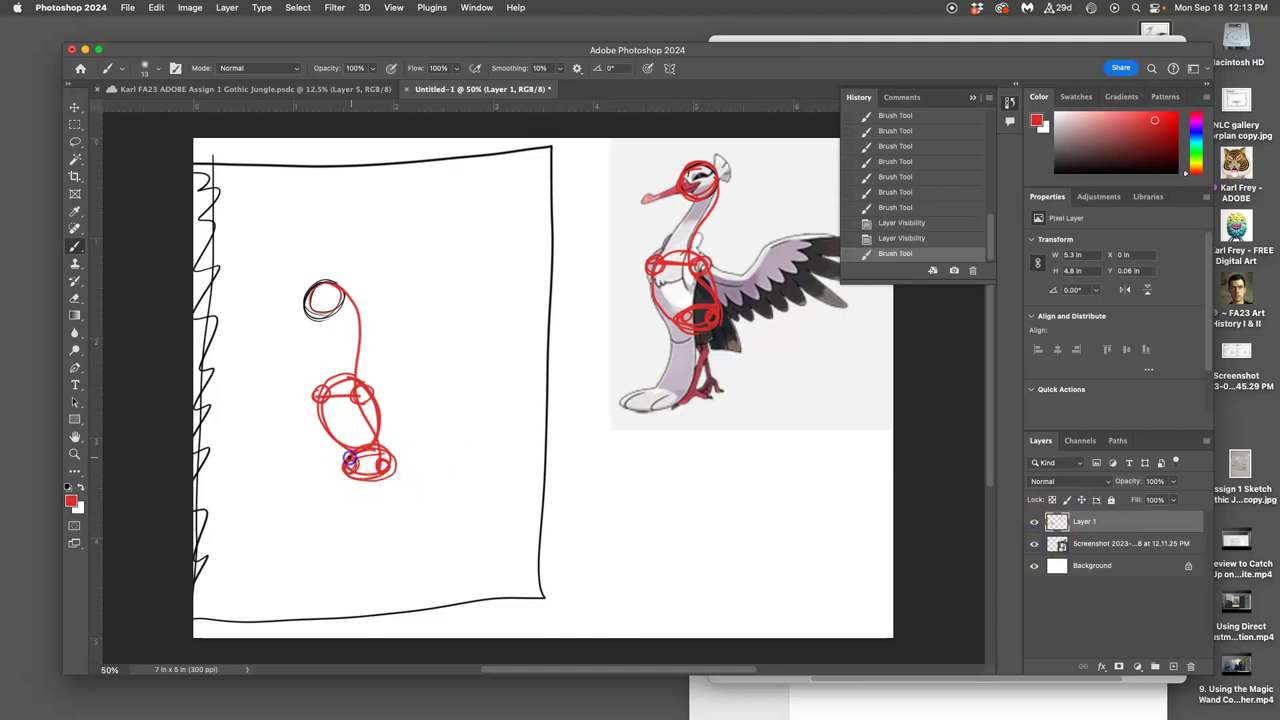
pyautogui.moveTo(713, 314); pyautogui.dragTo(690, 400)
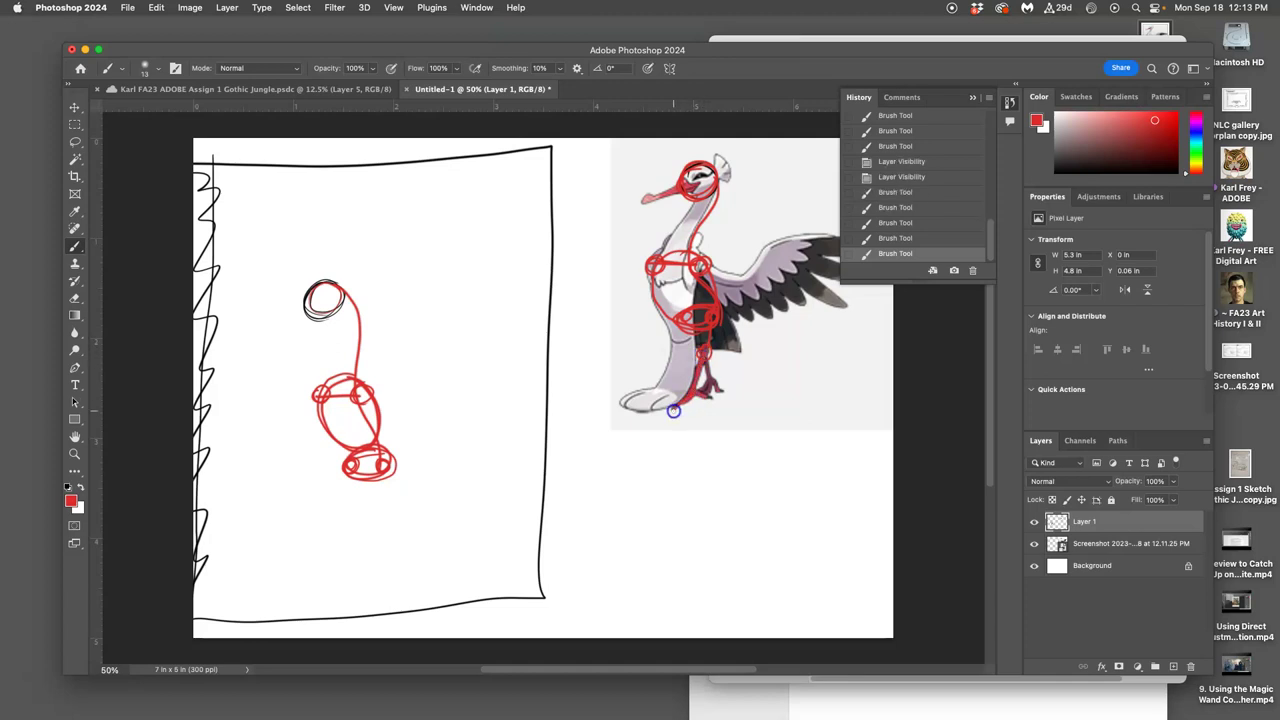
pyautogui.moveTo(699, 339)
pyautogui.mouseDown()
pyautogui.moveTo(686, 318)
pyautogui.moveTo(713, 373)
pyautogui.mouseUp()
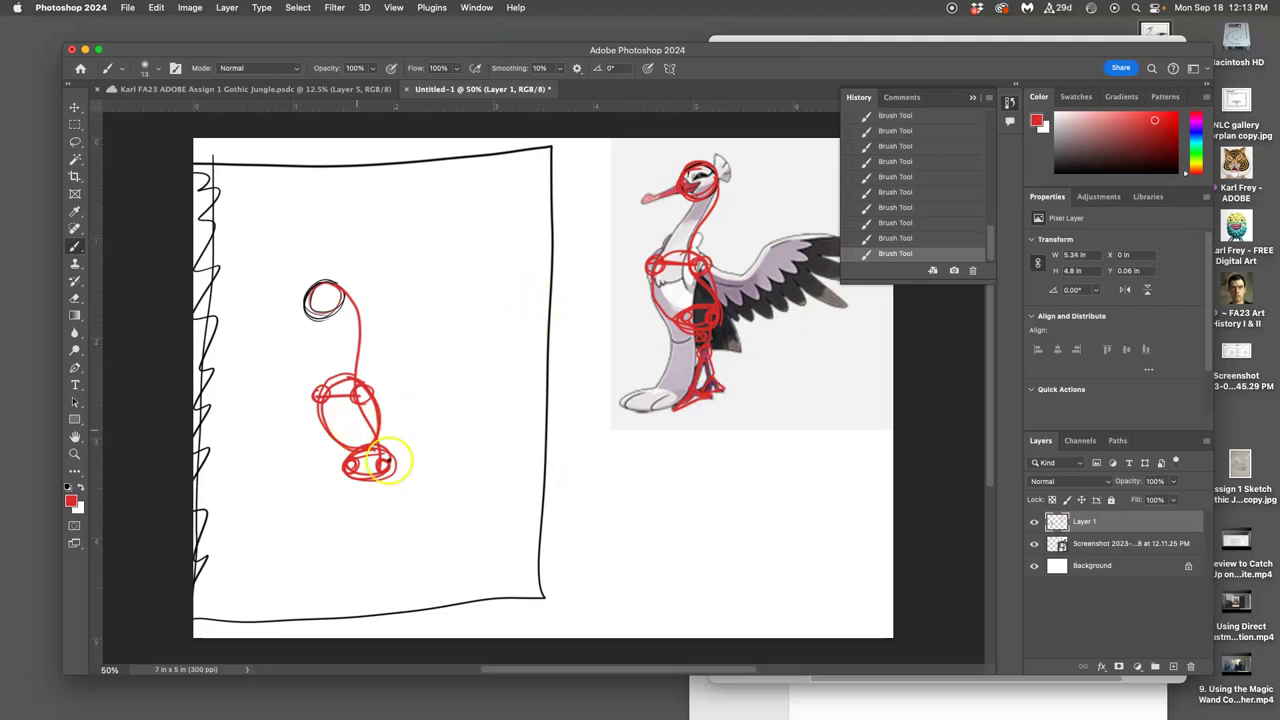
pyautogui.click(1034, 543)
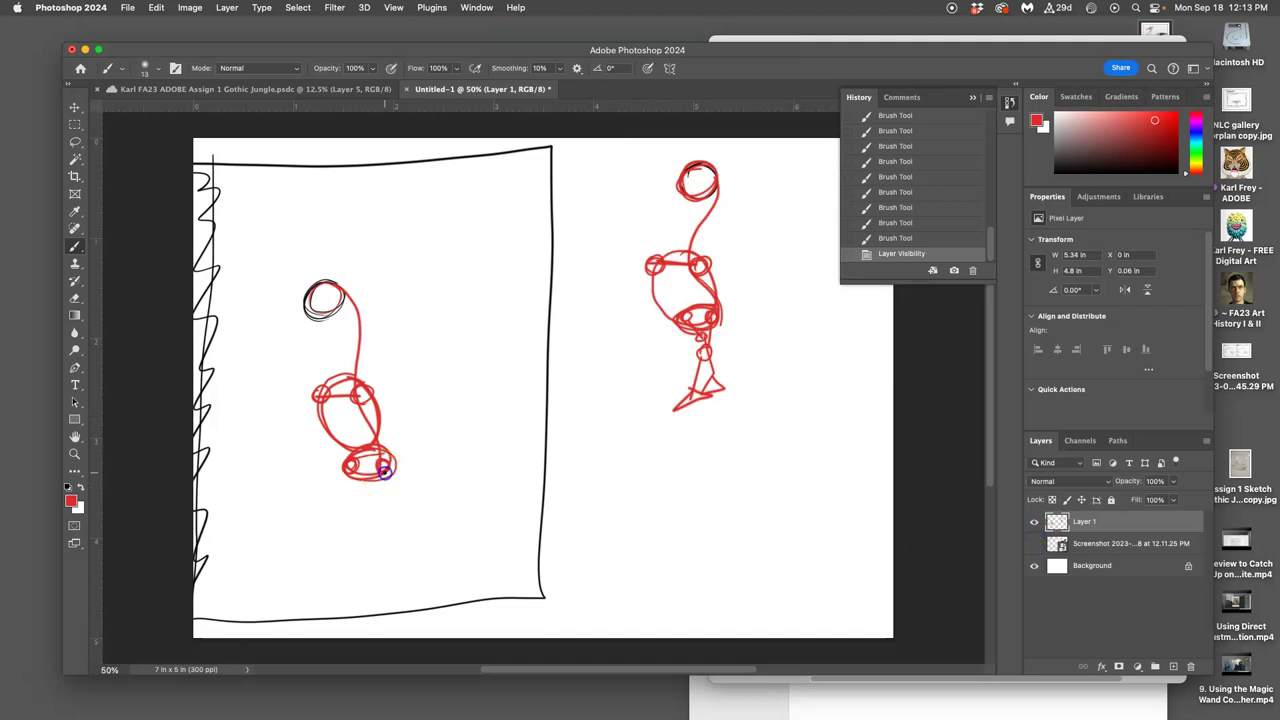
pyautogui.click(1034, 543)
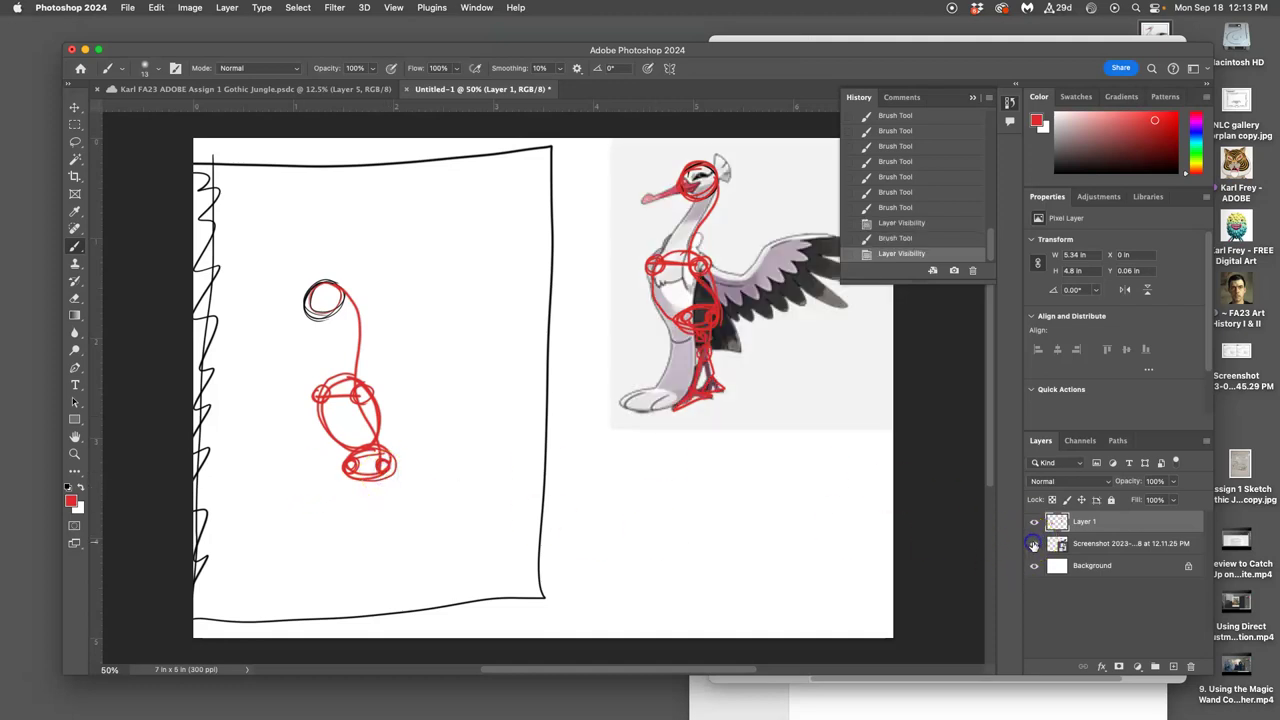
pyautogui.click(1034, 543)
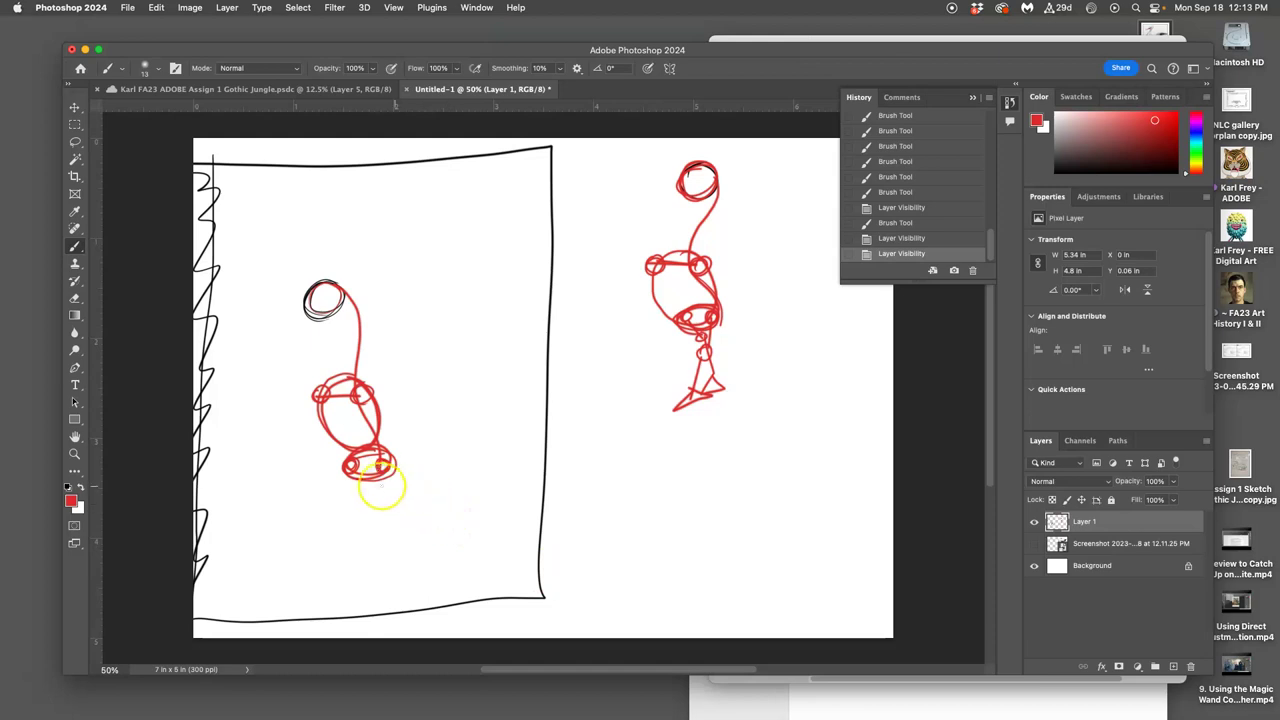
pyautogui.moveTo(380, 467); pyautogui.dragTo(363, 508)
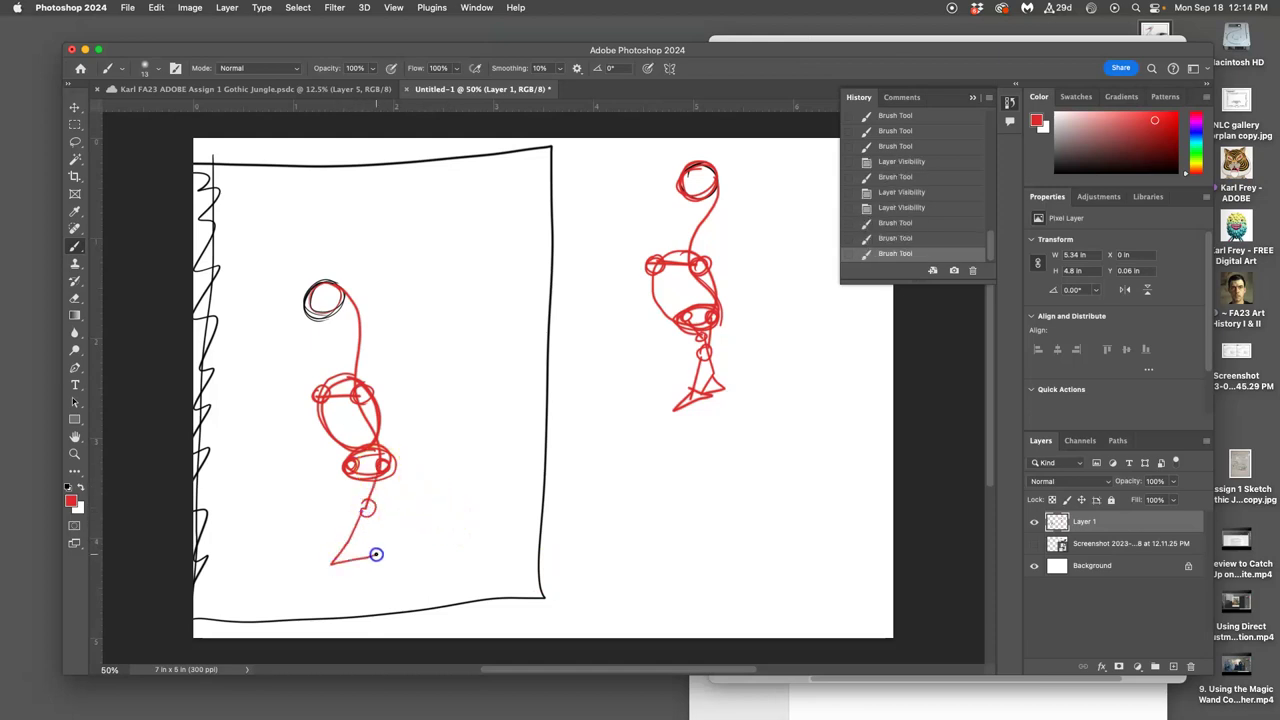
pyautogui.moveTo(368, 508)
pyautogui.mouseDown()
pyautogui.moveTo(376, 446)
pyautogui.moveTo(352, 468)
pyautogui.moveTo(366, 500)
pyautogui.moveTo(366, 483)
pyautogui.moveTo(378, 488)
pyautogui.moveTo(399, 541)
pyautogui.mouseUp()
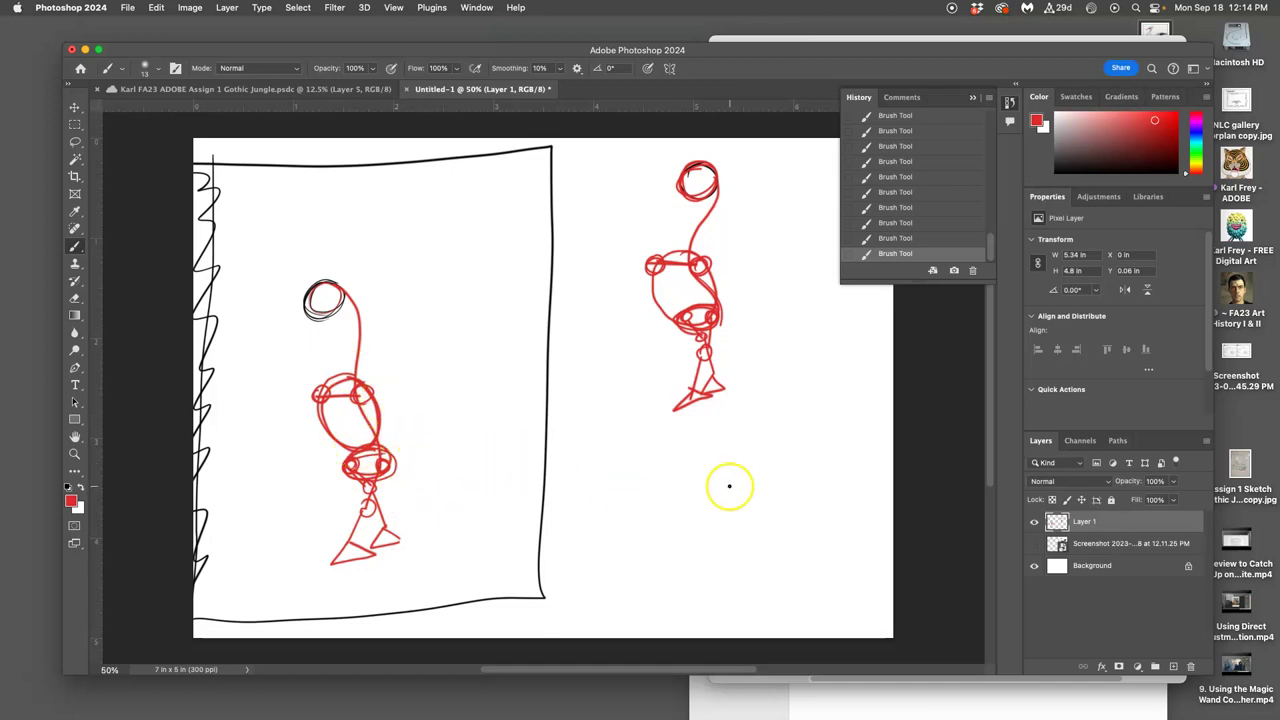
# - Trace the stork's wing from chest to wing tip on the reference image
pyautogui.click(1035, 544)
pyautogui.click(1035, 544)
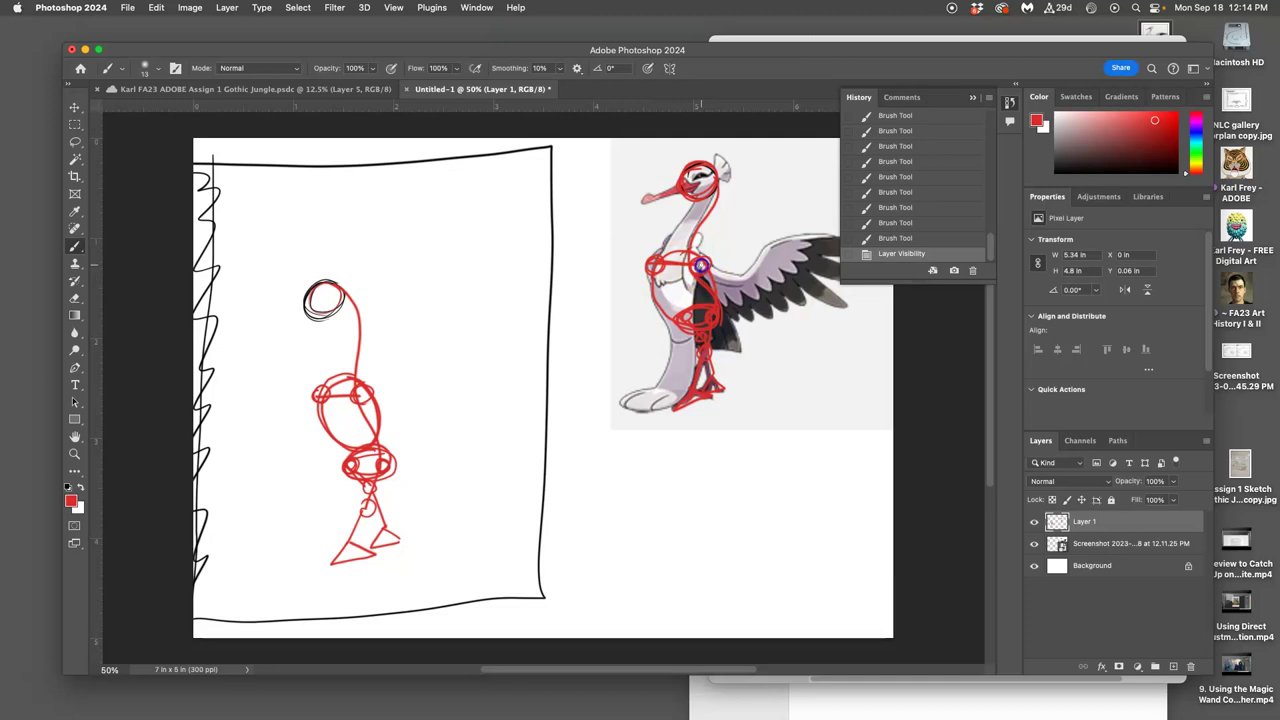
pyautogui.moveTo(700, 268)
pyautogui.mouseDown()
pyautogui.moveTo(742, 279)
pyautogui.moveTo(769, 246)
pyautogui.moveTo(845, 232)
pyautogui.mouseUp()
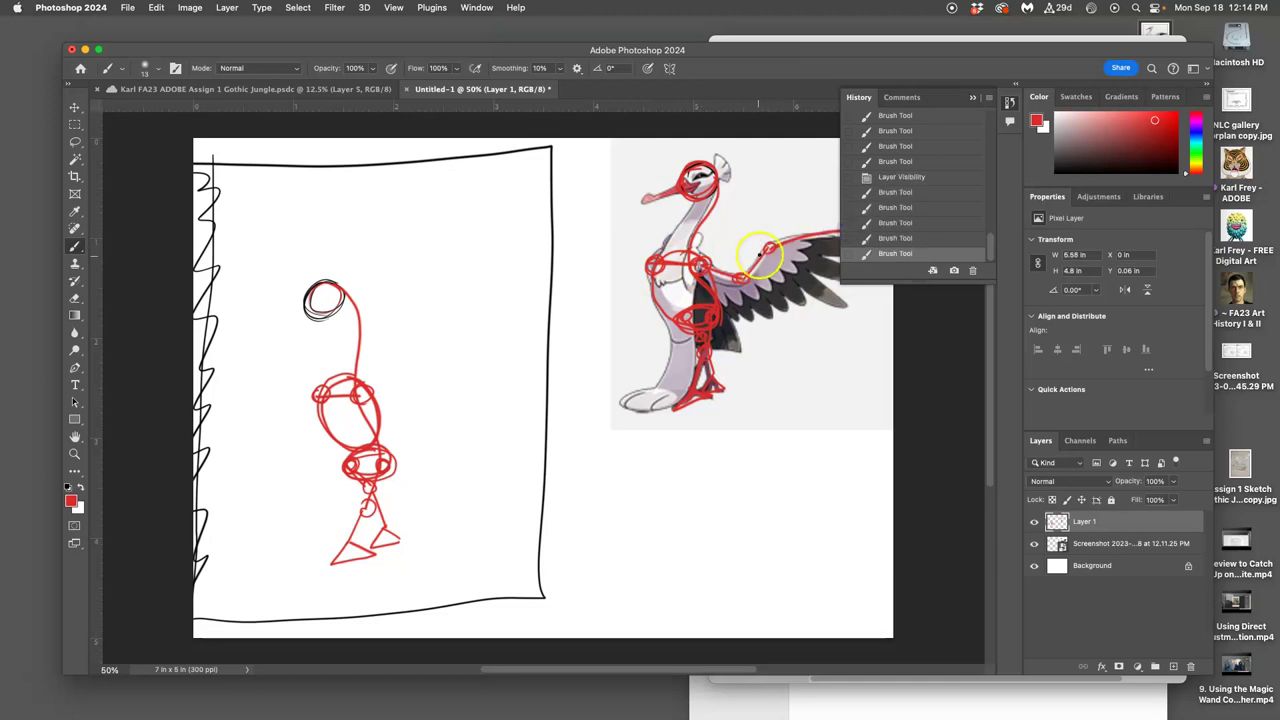
pyautogui.moveTo(768, 249)
pyautogui.mouseDown()
pyautogui.moveTo(822, 296)
pyautogui.moveTo(795, 286)
pyautogui.moveTo(764, 310)
pyautogui.mouseUp()
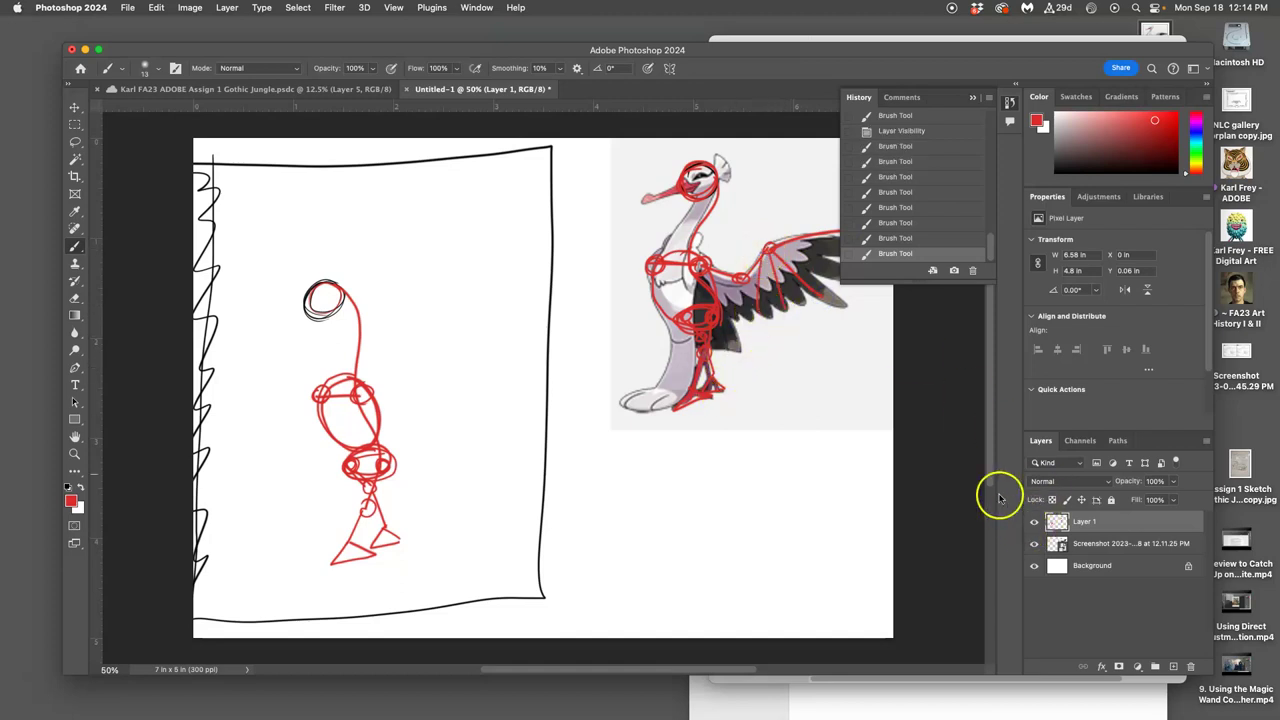
pyautogui.keyDown('alt'); pyautogui.click(1034, 543); pyautogui.keyUp('alt')
pyautogui.keyDown('alt'); pyautogui.click(1034, 543); pyautogui.keyUp('alt')
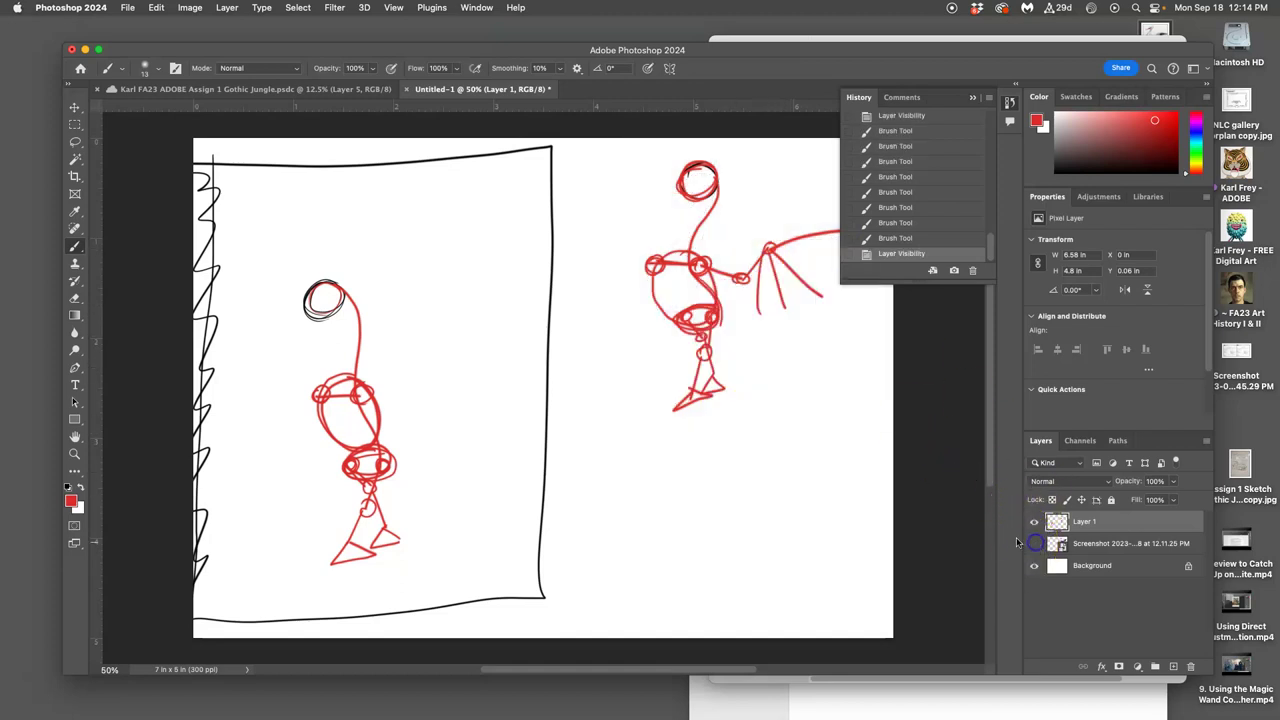
# - Draw the right wing arm with ribs from the shoulder and sketch the long beak
pyautogui.moveTo(372, 398)
pyautogui.mouseDown()
pyautogui.moveTo(419, 413)
pyautogui.moveTo(447, 372)
pyautogui.moveTo(510, 364)
pyautogui.moveTo(512, 422)
pyautogui.mouseUp()
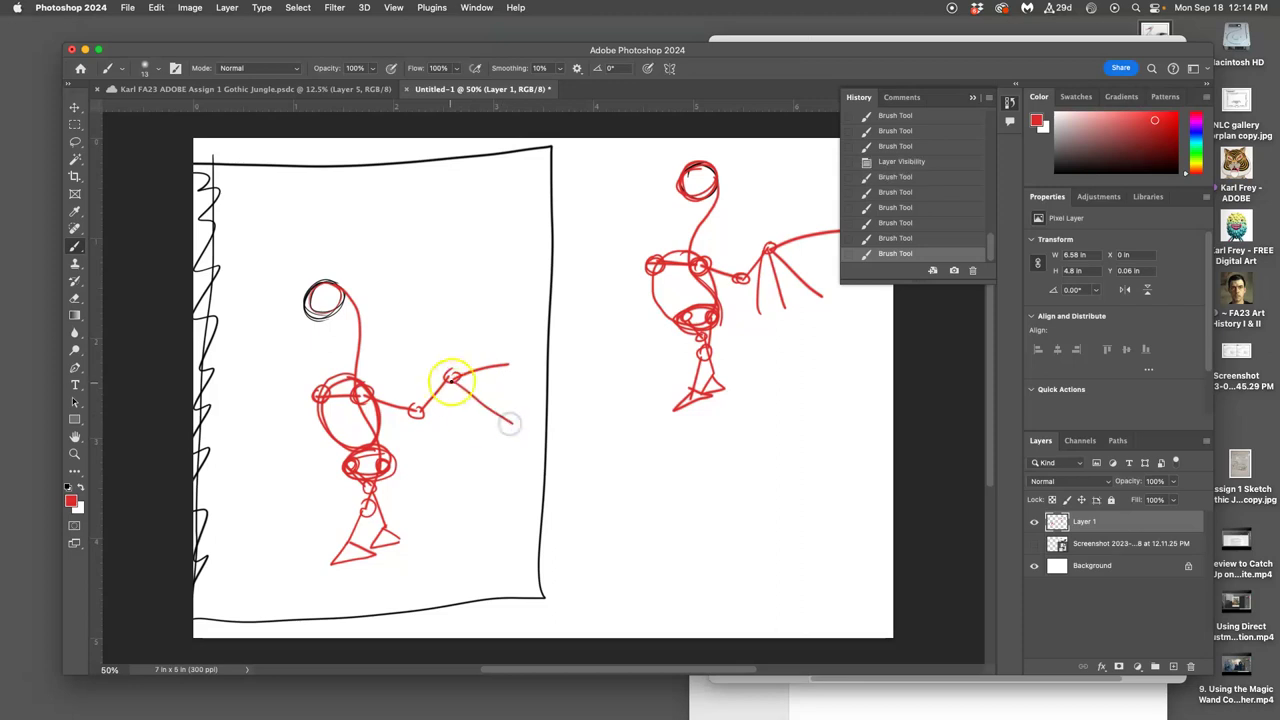
pyautogui.moveTo(452, 380)
pyautogui.mouseDown()
pyautogui.moveTo(468, 432)
pyautogui.moveTo(441, 446)
pyautogui.mouseUp()
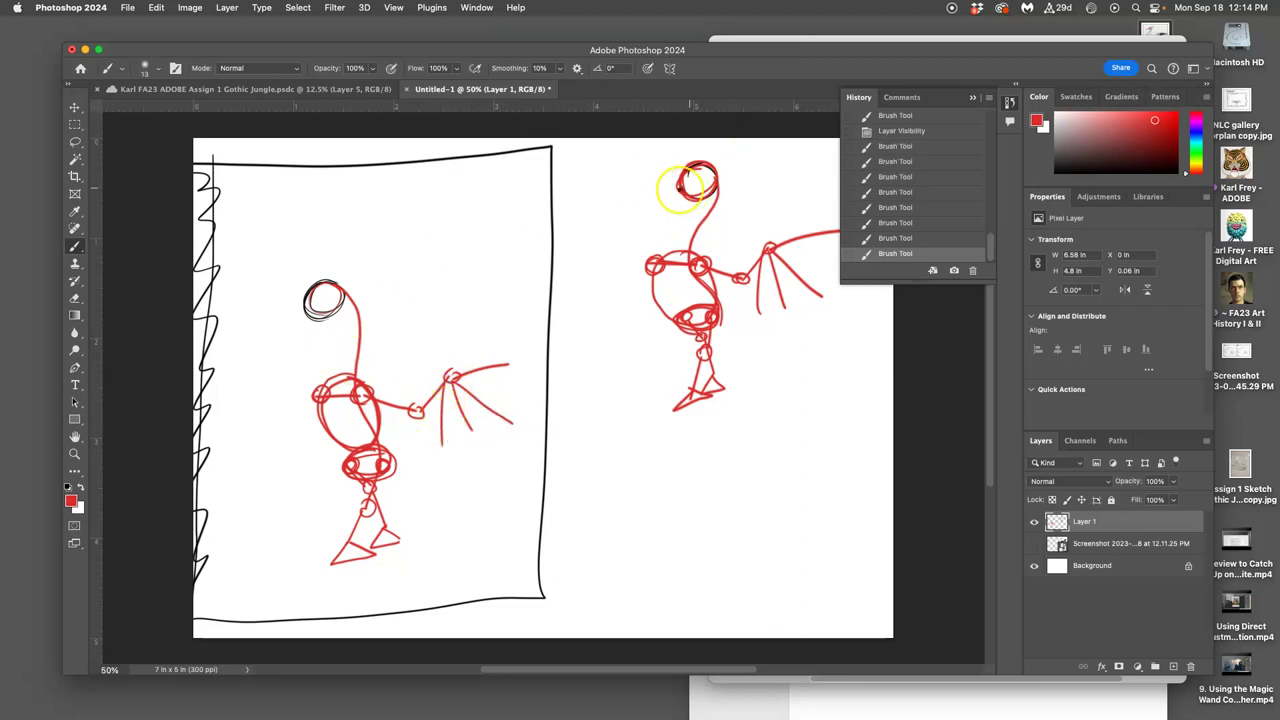
pyautogui.click(1034, 543)
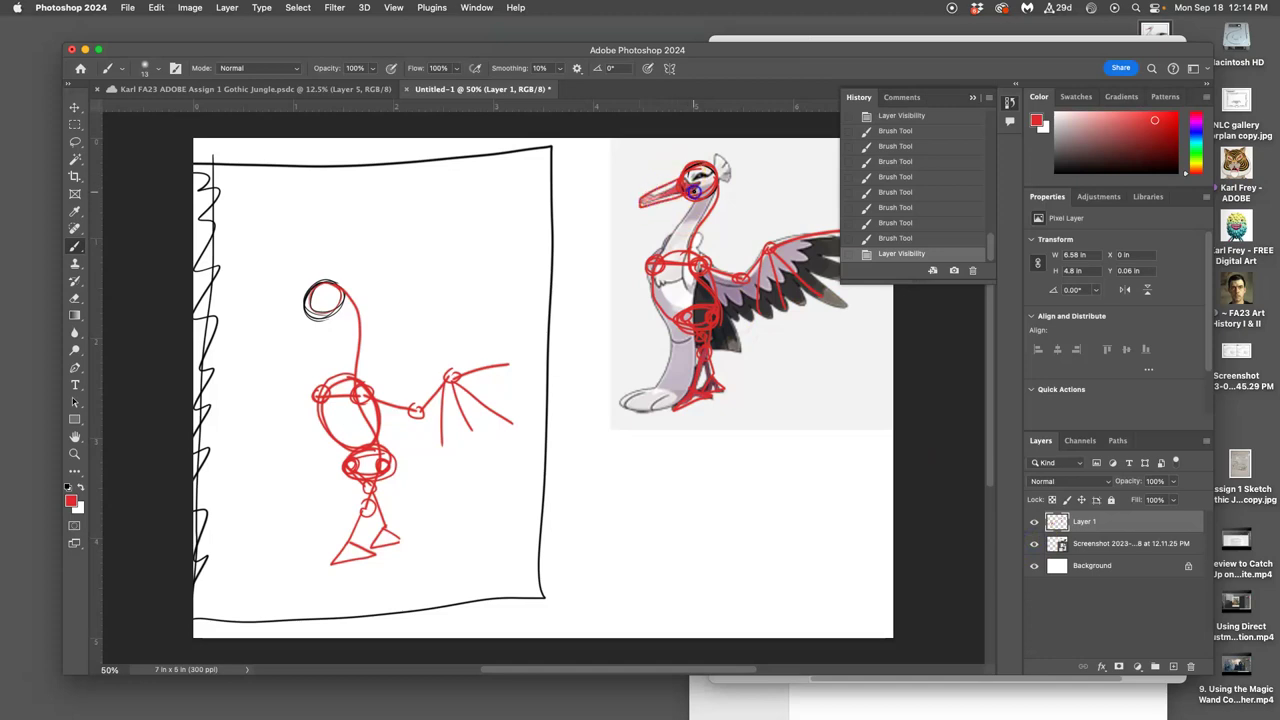
pyautogui.moveTo(309, 294)
pyautogui.mouseDown()
pyautogui.moveTo(265, 337)
pyautogui.moveTo(332, 304)
pyautogui.mouseUp()
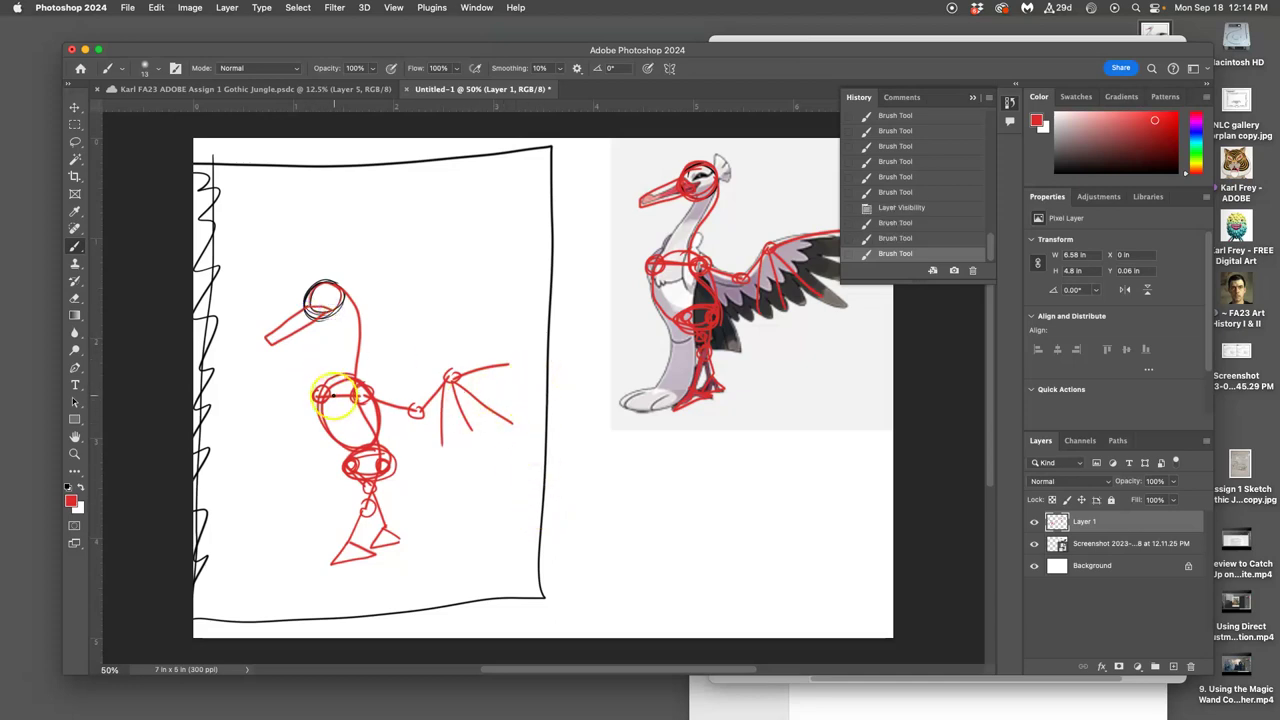
pyautogui.moveTo(313, 398)
pyautogui.mouseDown()
pyautogui.moveTo(304, 415)
pyautogui.moveTo(273, 398)
pyautogui.moveTo(222, 404)
pyautogui.moveTo(229, 423)
pyautogui.moveTo(256, 414)
pyautogui.moveTo(240, 444)
pyautogui.mouseUp()
# - Draw the left wing's ribs and hand-write '-heron' and '-Albatros' above the sketch
pyautogui.moveTo(265, 394); pyautogui.dragTo(278, 447)
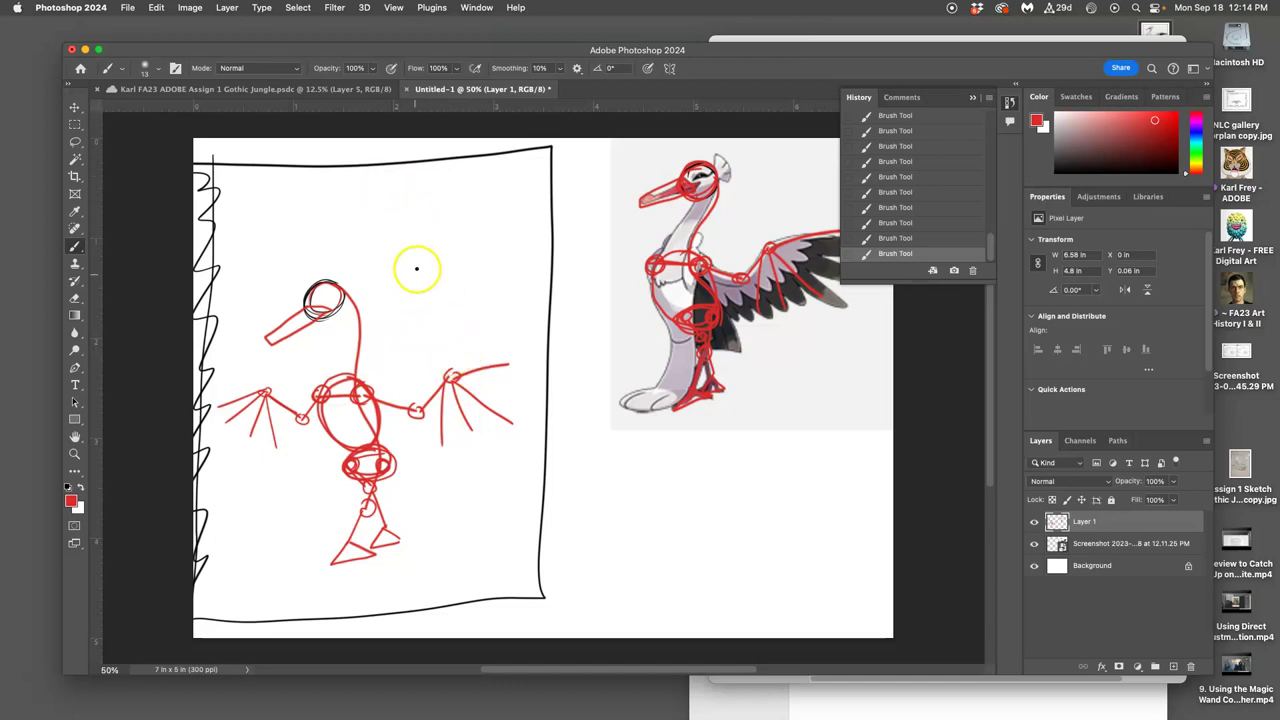
pyautogui.moveTo(380, 216); pyautogui.dragTo(481, 177)
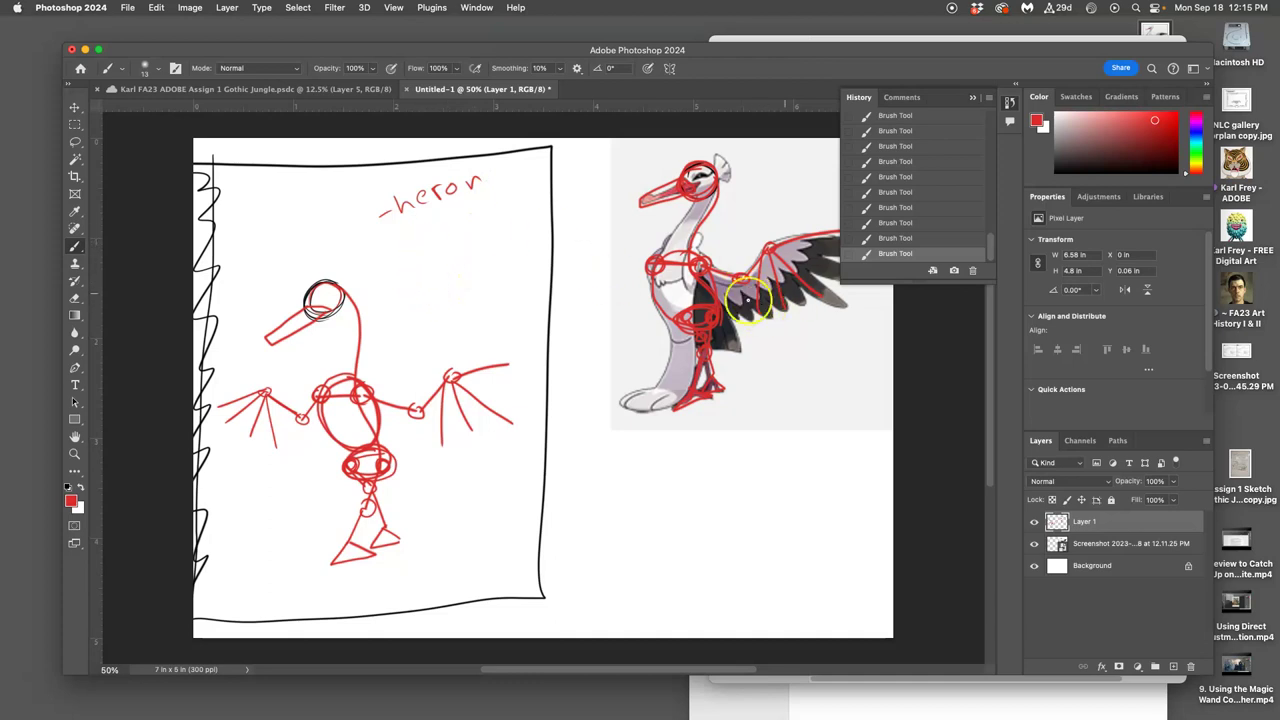
pyautogui.moveTo(389, 246); pyautogui.dragTo(404, 242)
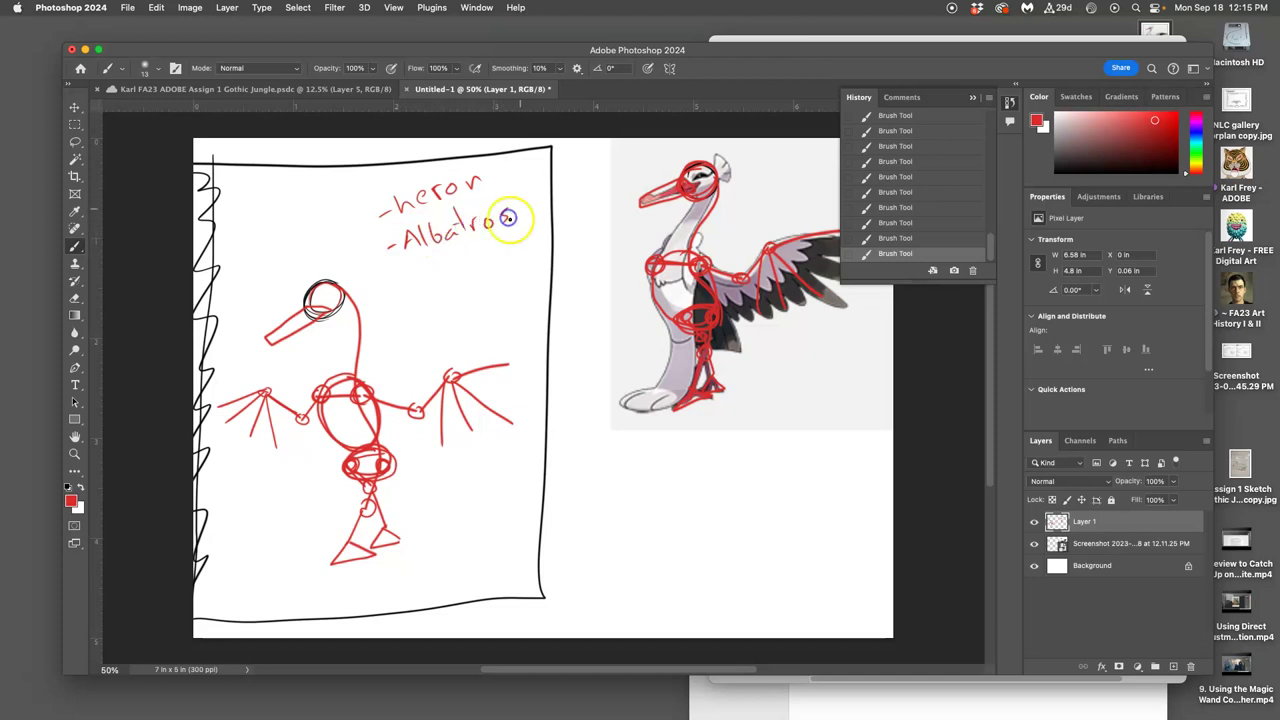
pyautogui.moveTo(508, 218); pyautogui.dragTo(510, 221)
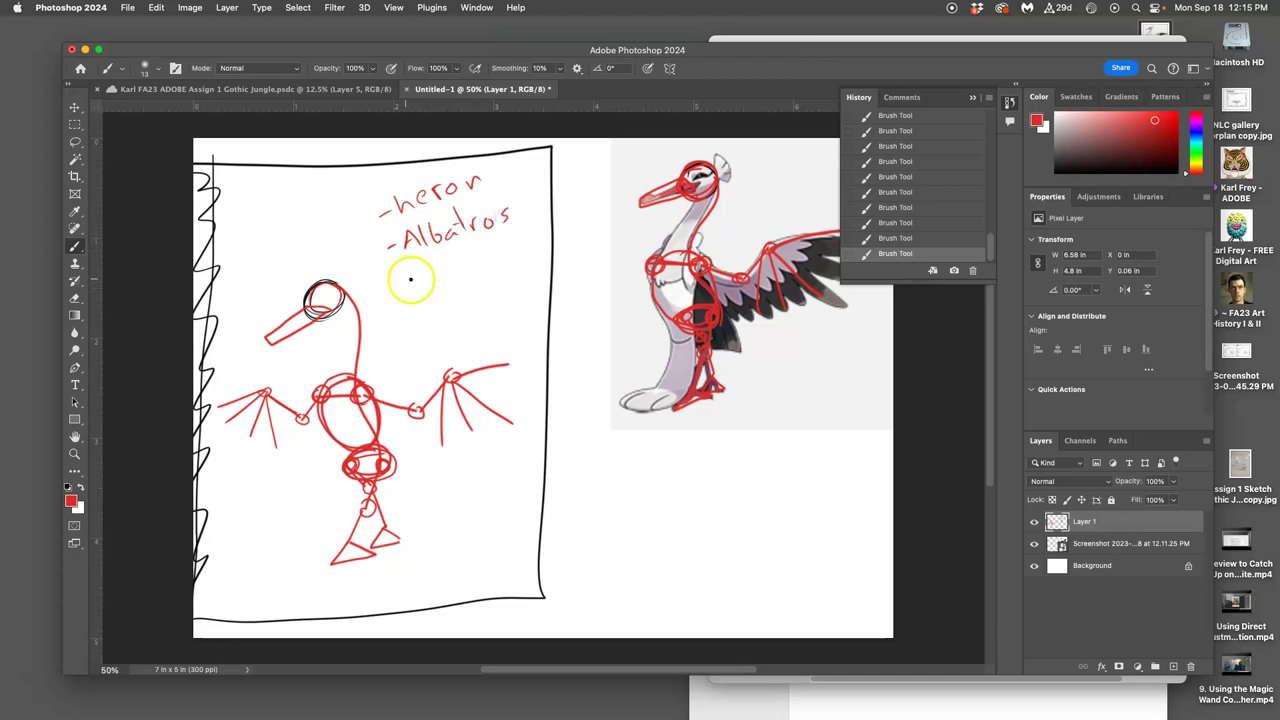
# - Hand-write the third note '-caimen (alligator)' beneath Albatros
pyautogui.moveTo(401, 284); pyautogui.dragTo(404, 285)
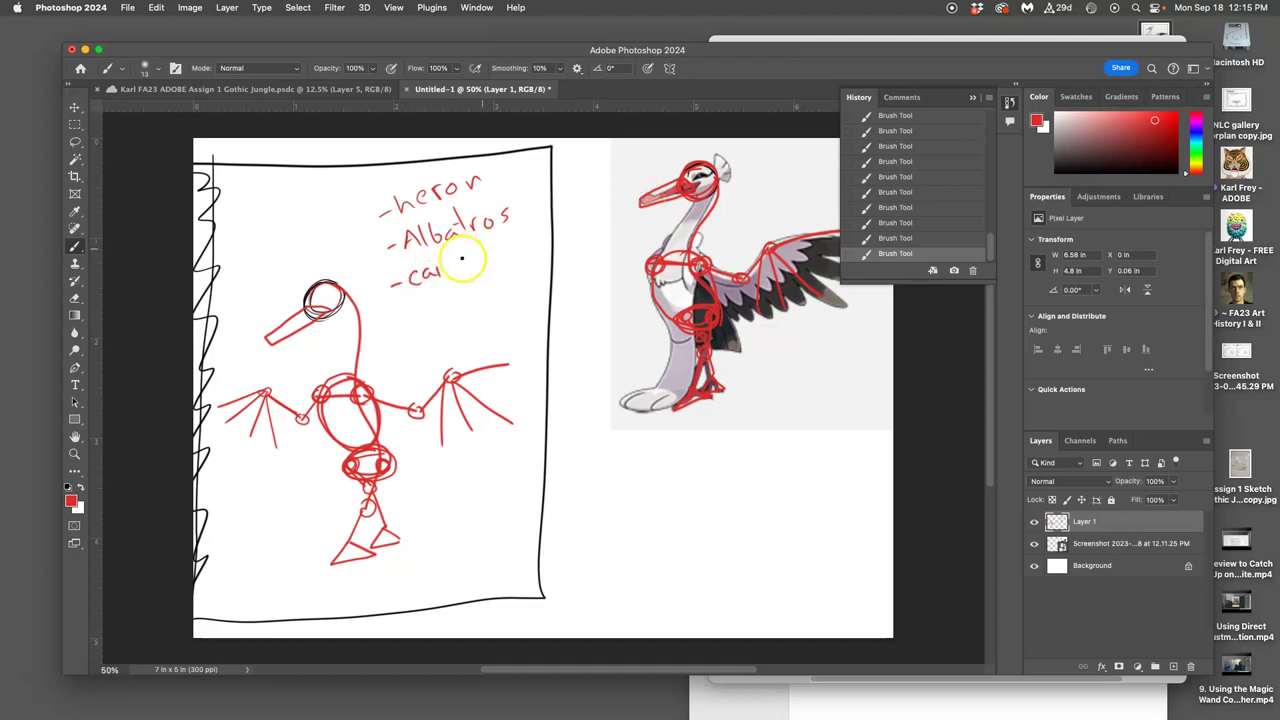
pyautogui.moveTo(438, 281); pyautogui.dragTo(502, 246)
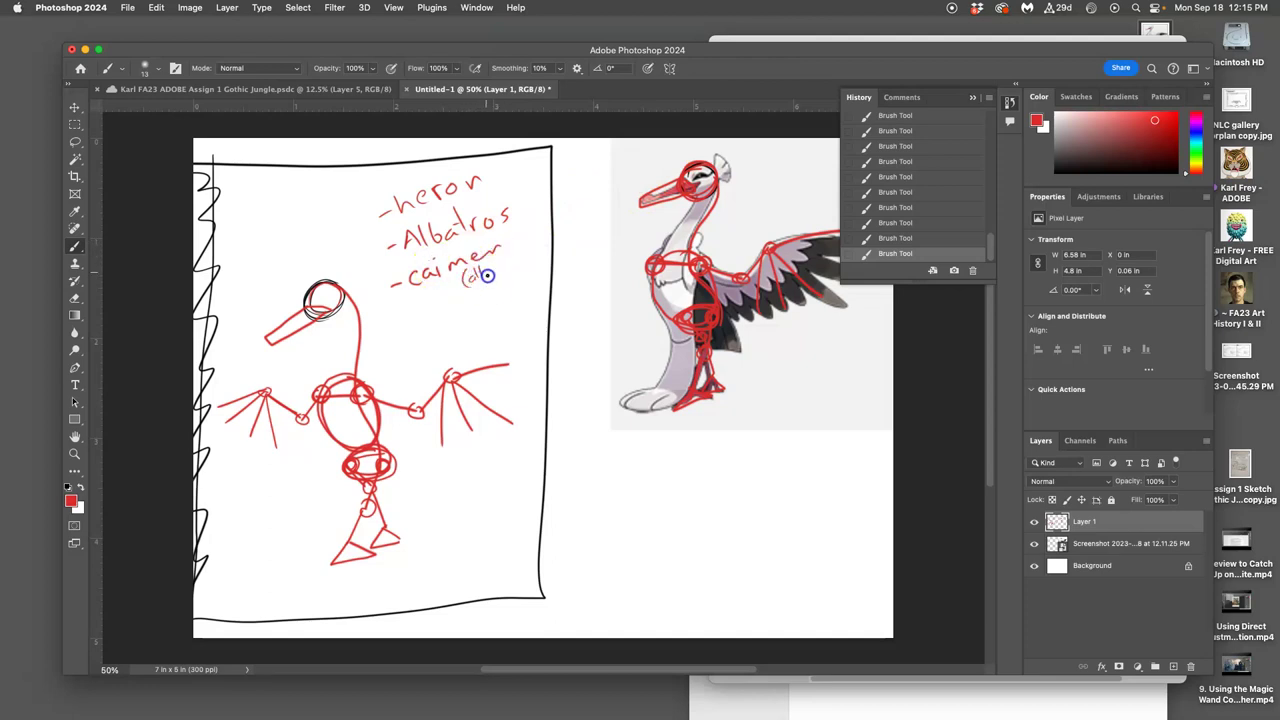
pyautogui.click(516, 232)
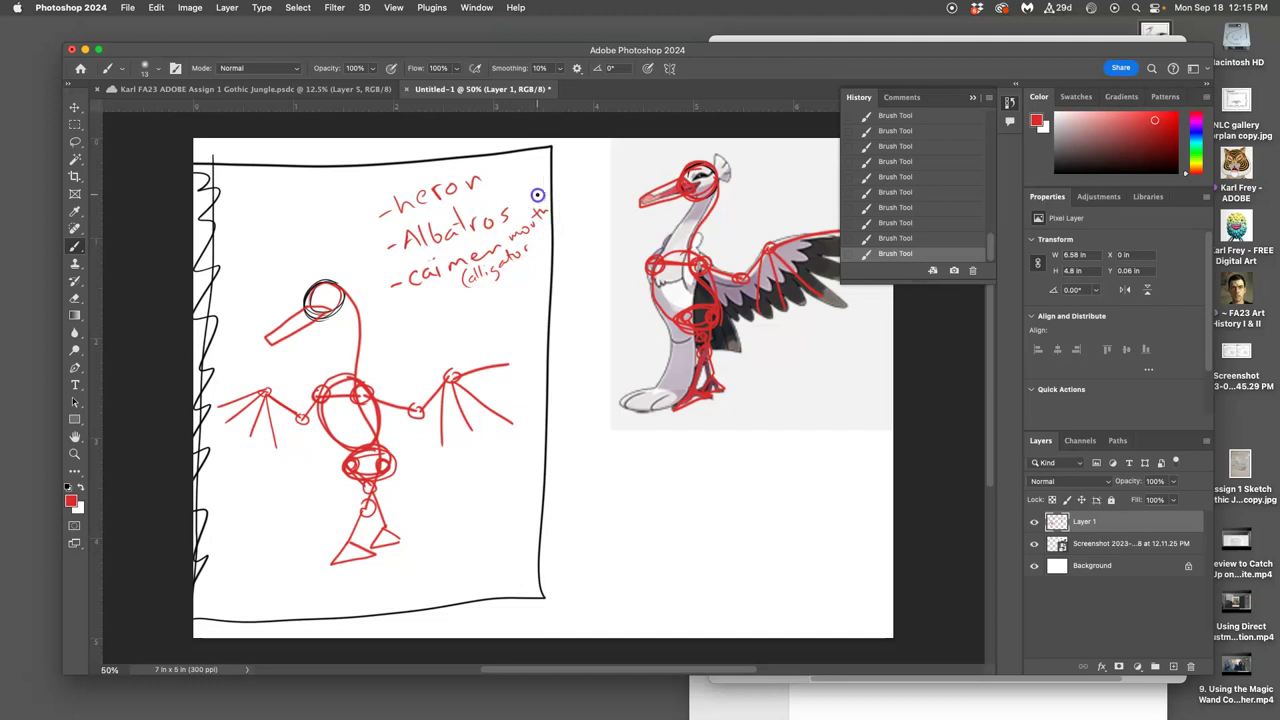
# - Mark the mouth and label the neck 'lizard' with a leader line
pyautogui.click(338, 309)
pyautogui.moveTo(330, 380); pyautogui.dragTo(330, 380)
pyautogui.moveTo(387, 343); pyautogui.dragTo(402, 326)
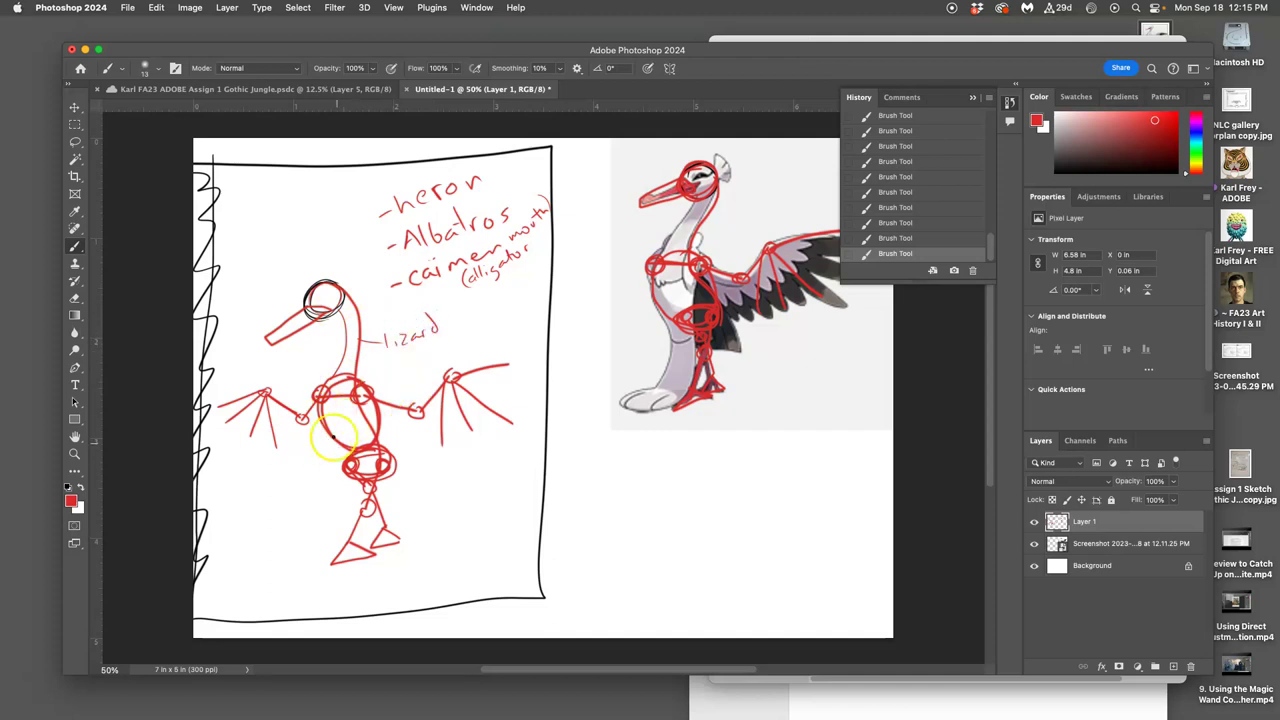
# - Draw a leader line from the body and write 'polar bear' at lower left
pyautogui.moveTo(330, 434)
pyautogui.mouseDown()
pyautogui.moveTo(246, 513)
pyautogui.moveTo(243, 490)
pyautogui.moveTo(285, 474)
pyautogui.mouseUp()
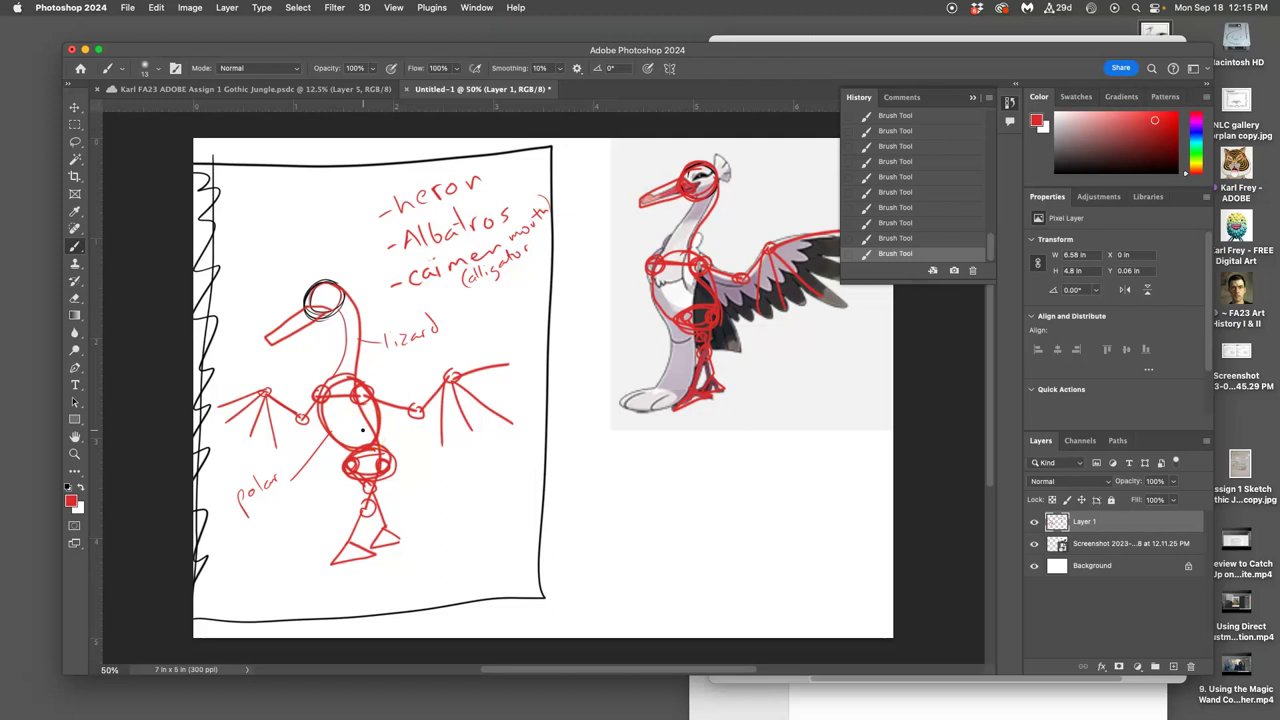
pyautogui.click(256, 508)
pyautogui.moveTo(277, 514); pyautogui.dragTo(291, 508)
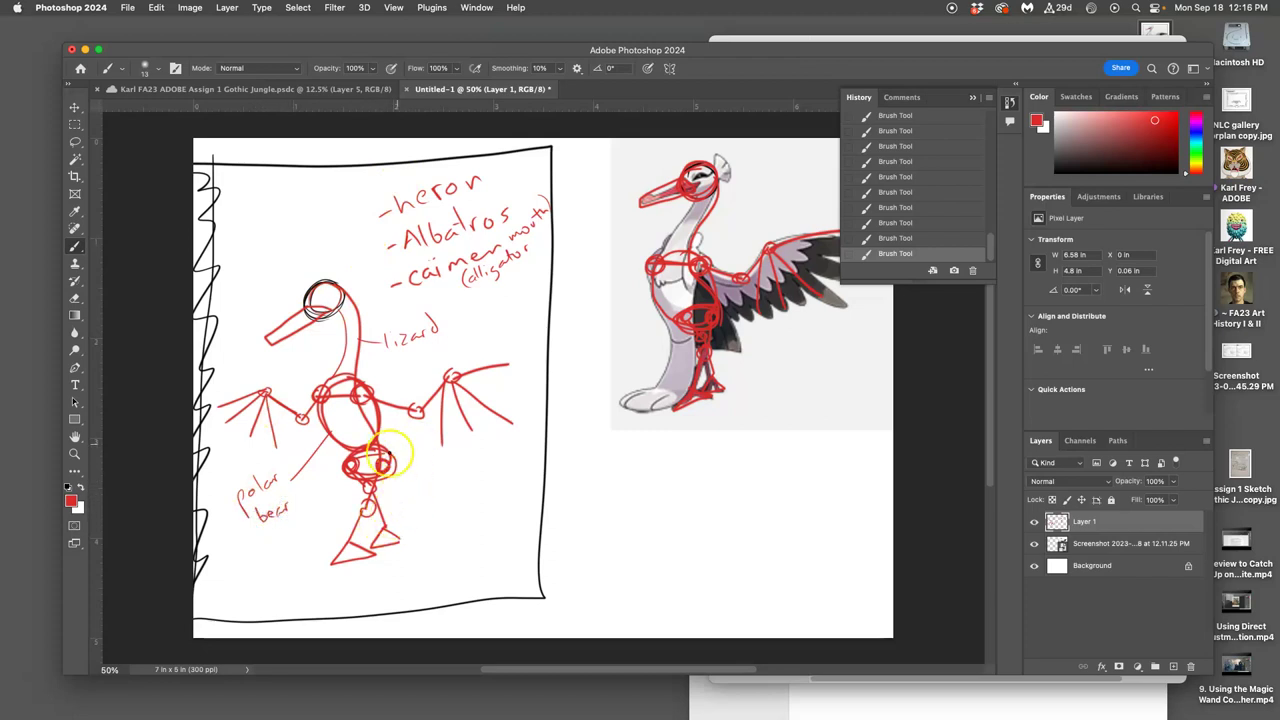
# - Add a leader line from the hip to the right labelled 'flamingo'
pyautogui.moveTo(403, 482); pyautogui.dragTo(436, 498)
pyautogui.moveTo(444, 502); pyautogui.dragTo(455, 492)
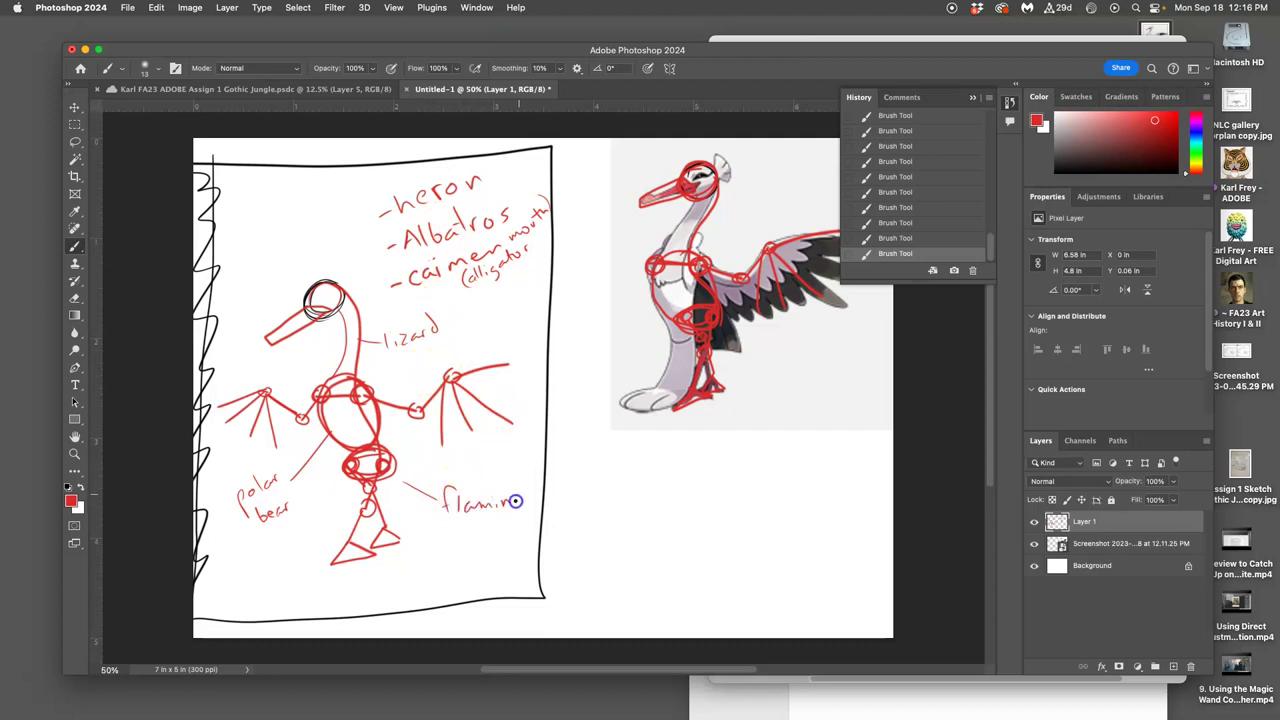
pyautogui.moveTo(525, 500); pyautogui.dragTo(528, 496)
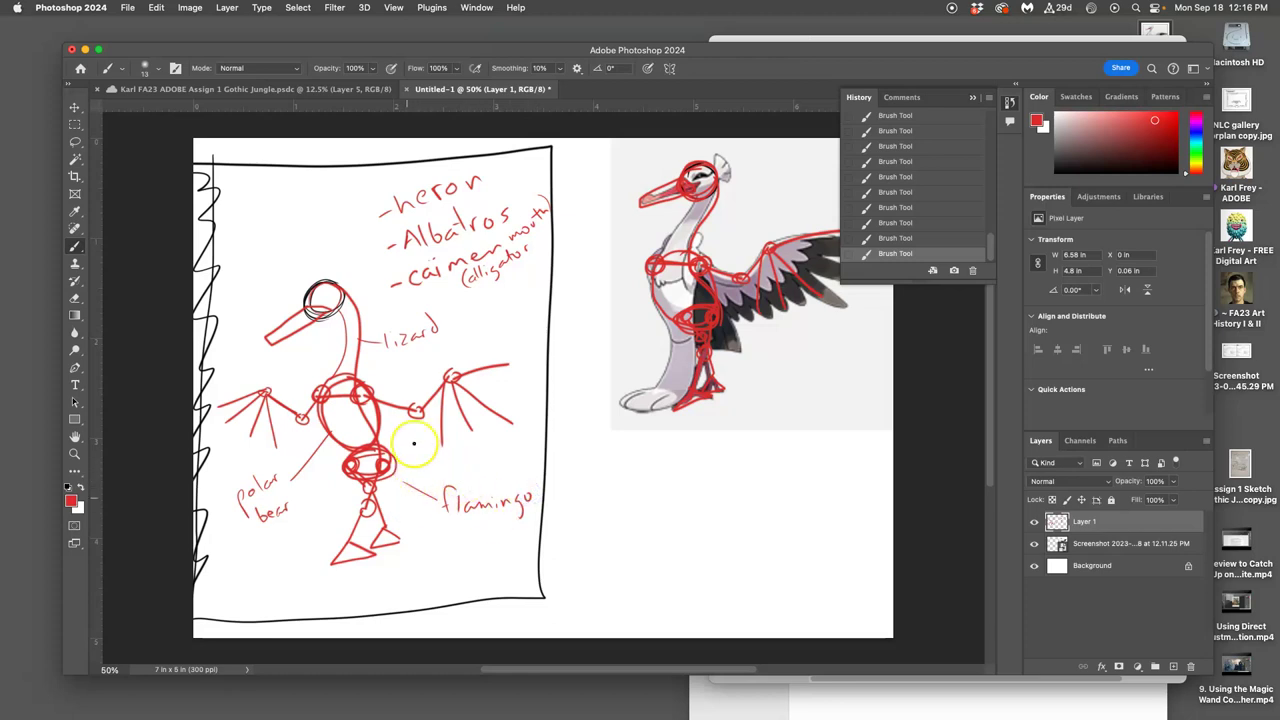